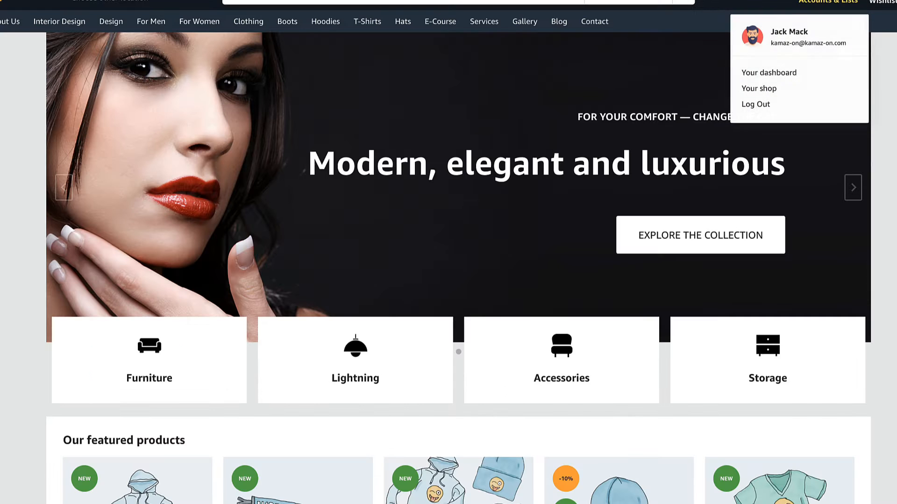
From the vendor dashboard, browse the Products list and the Add New Product form
left_click(762, 71)
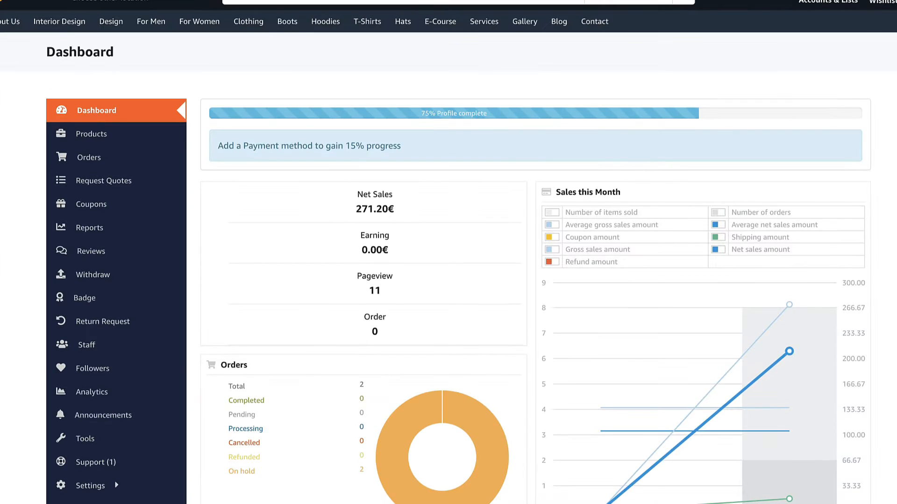
left_click(91, 135)
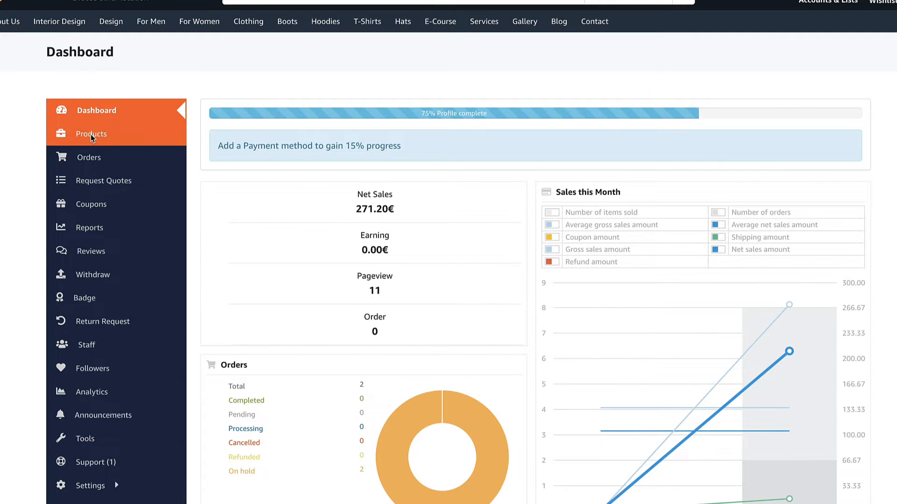
left_click(745, 115)
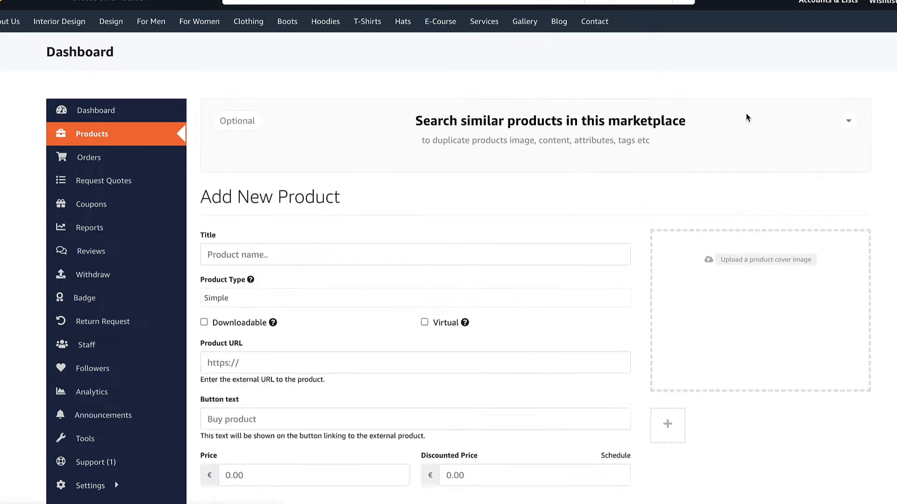
scroll(709, 182, "down", 7)
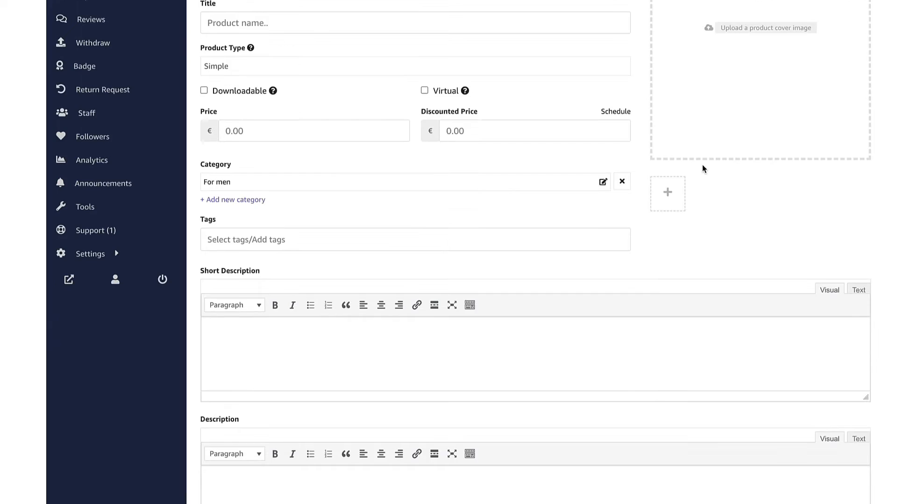
scroll(705, 177, "up", 7)
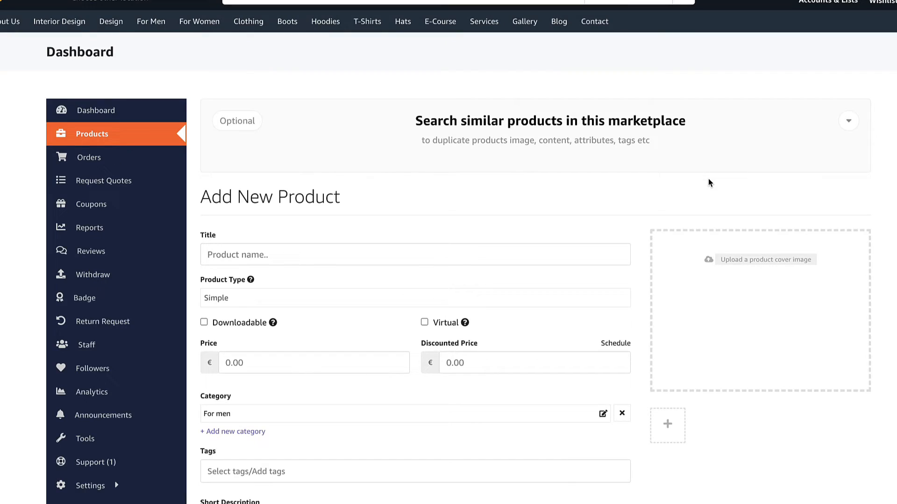
Go back to products, view the Orders list with two on-hold orders, and check Shipping settings
left_click(98, 136)
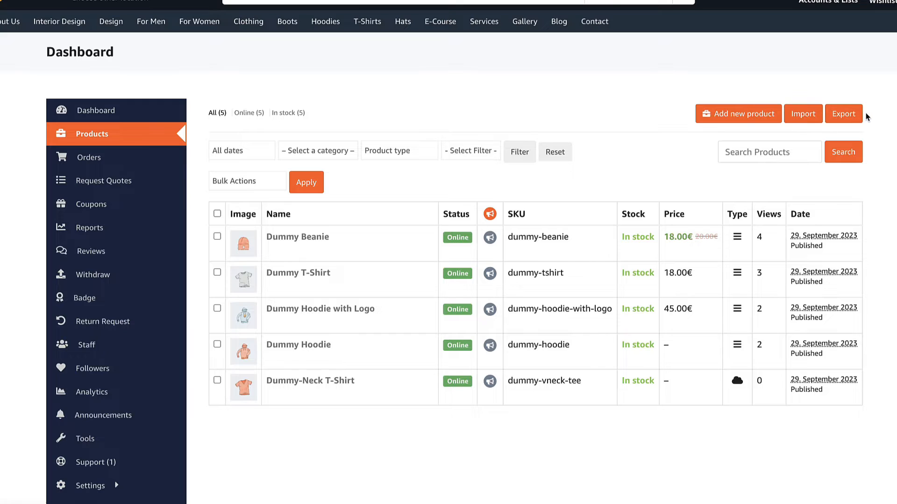
left_click(119, 163)
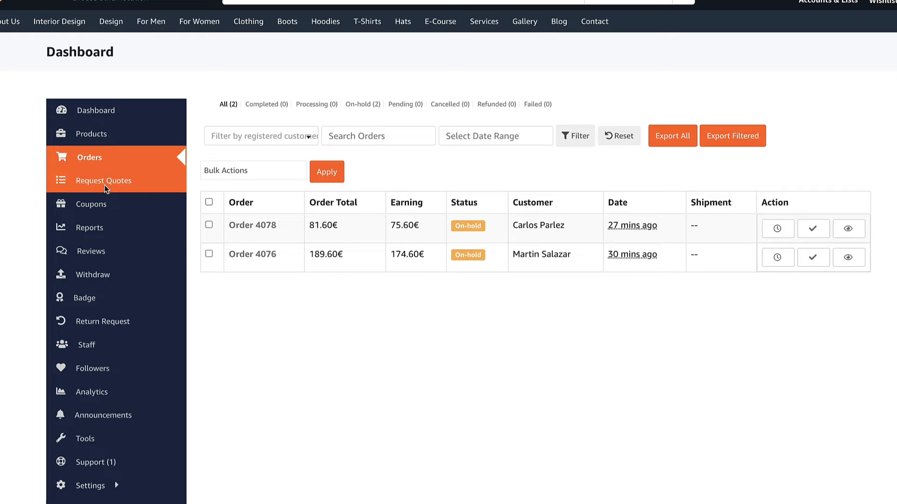
scroll(299, 308, "down", 1)
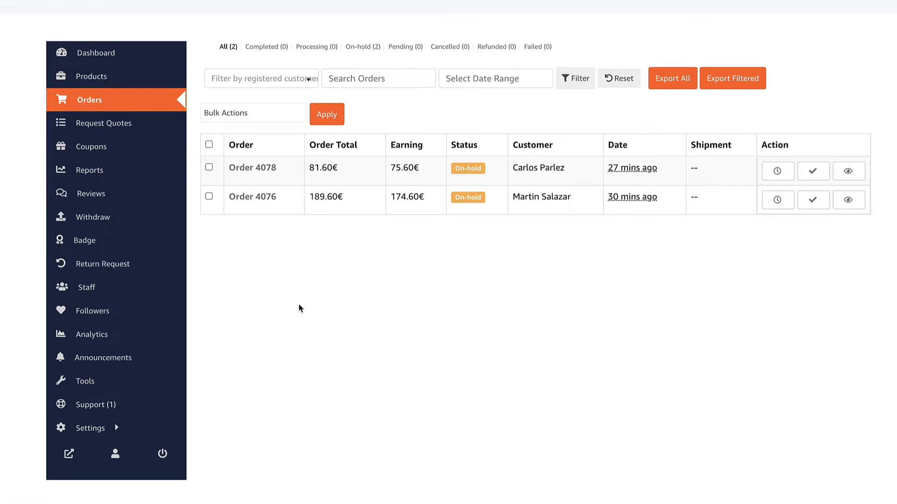
mouse_move(108, 428)
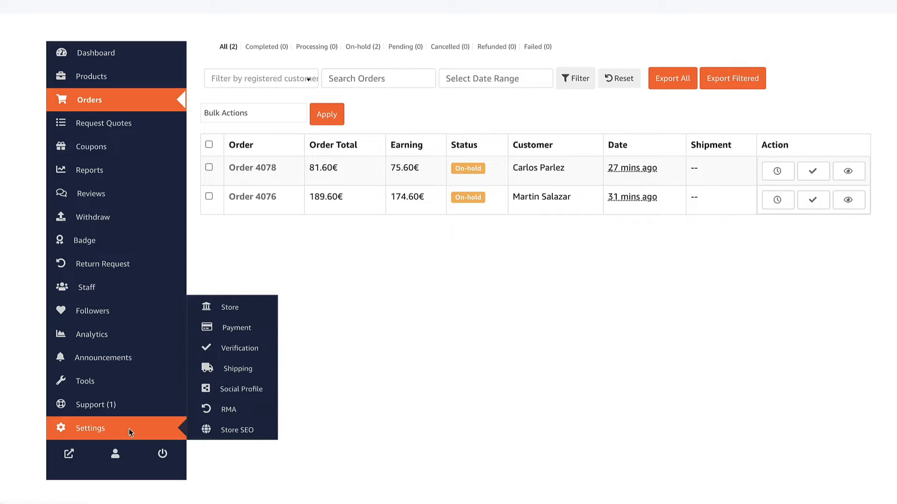
left_click(228, 373)
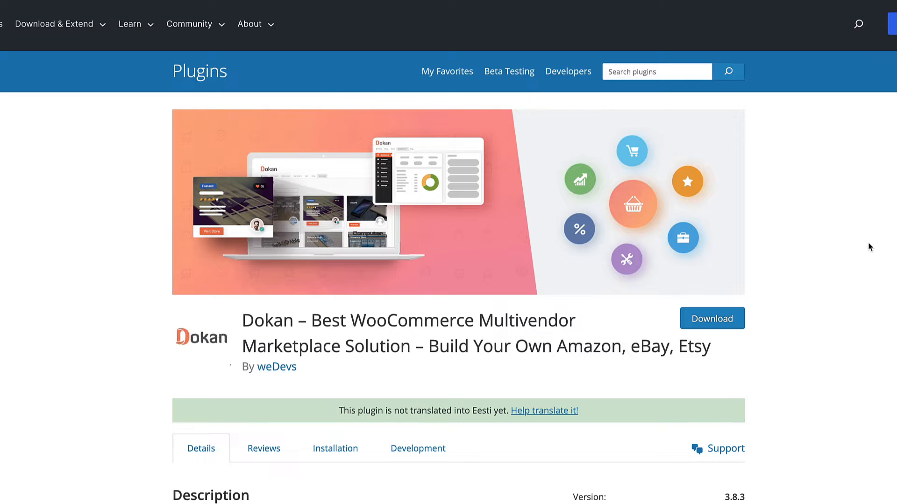
Read through the Dokan plugin page's description, version details and ratings on wordpress.org
scroll(868, 243, "down", 3)
scroll(870, 243, "down", 3)
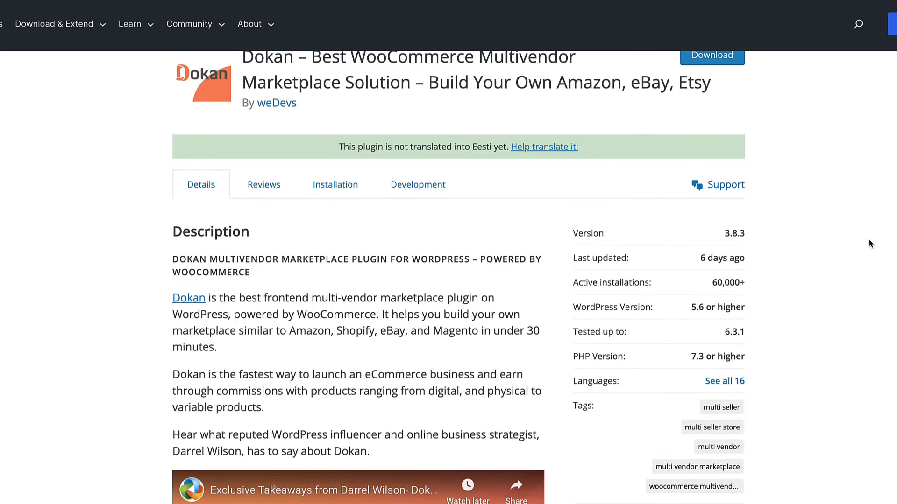
scroll(870, 243, "down", 4)
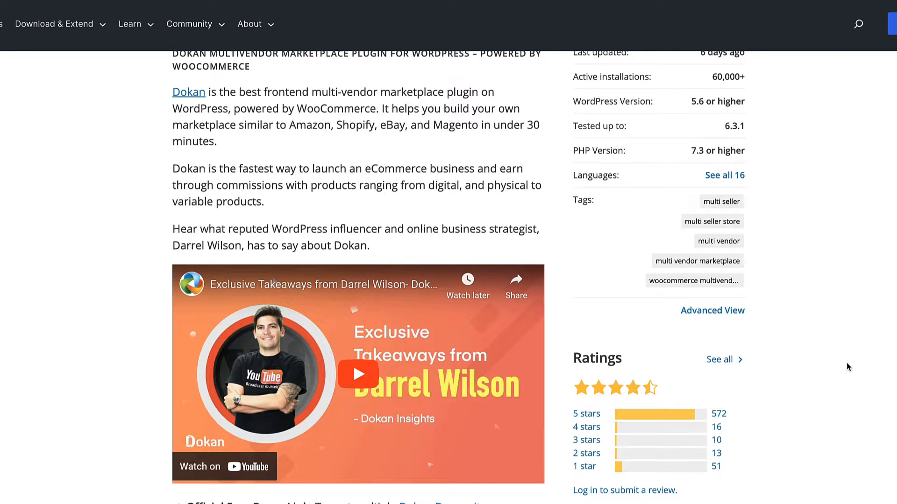
scroll(847, 363, "up", 10)
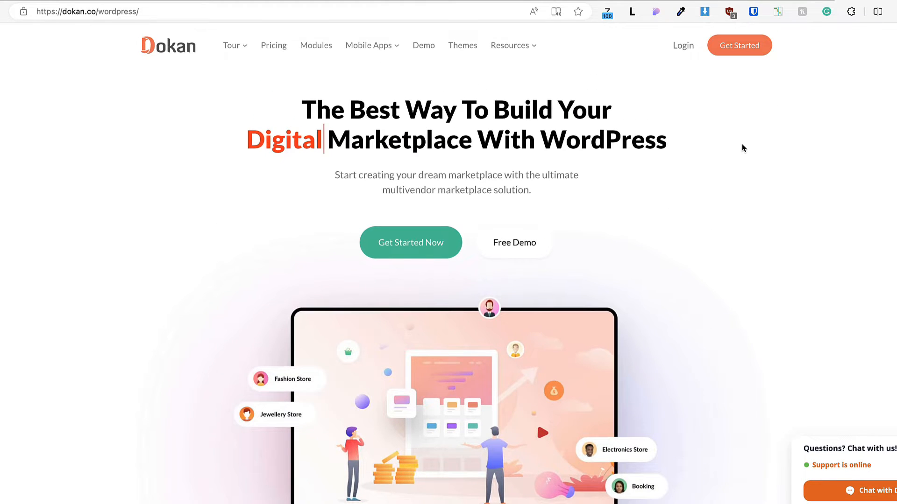
left_click(780, 0)
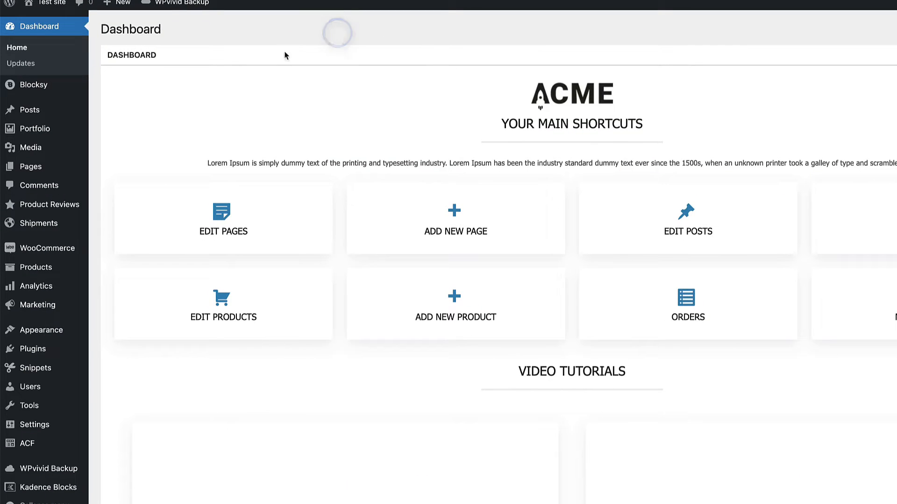
Install and activate Dokan from Plugins > Add New and launch its setup wizard
mouse_move(37, 354)
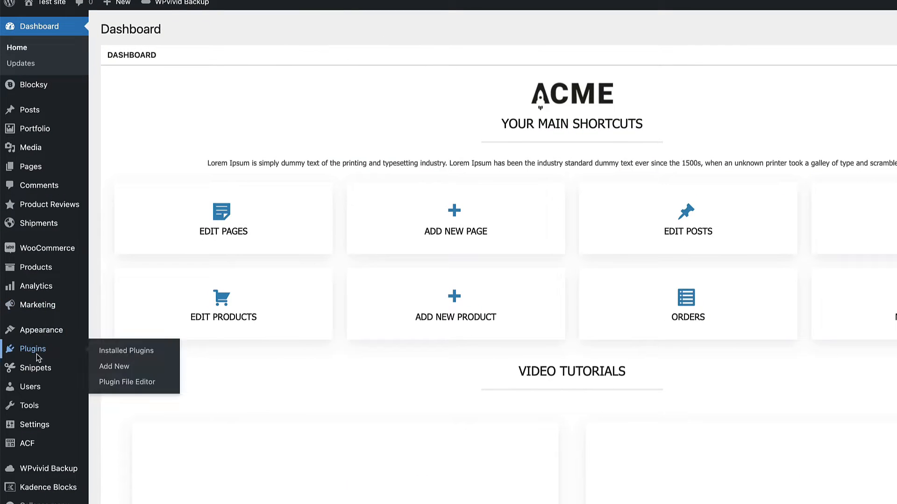
left_click(116, 371)
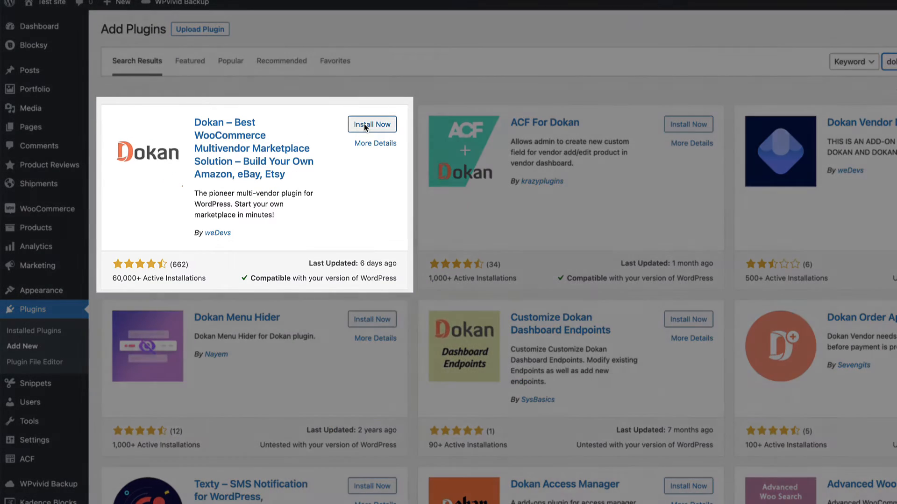
left_click(364, 125)
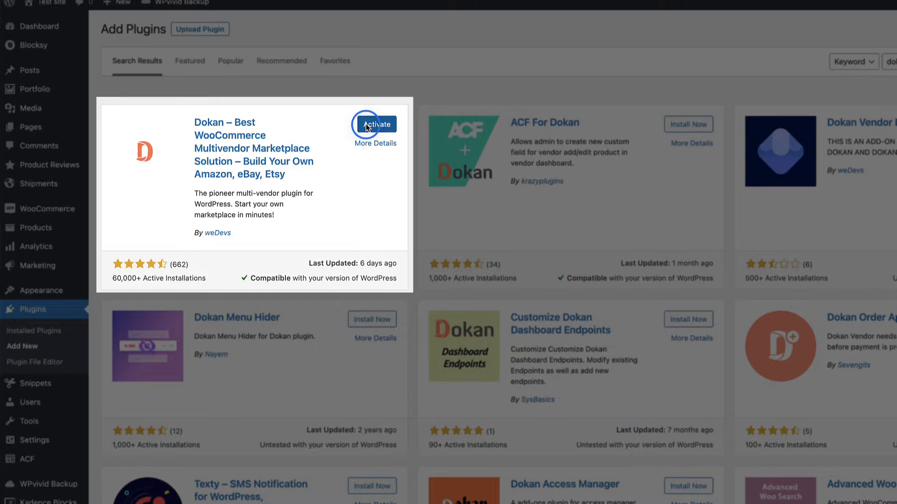
left_click(366, 124)
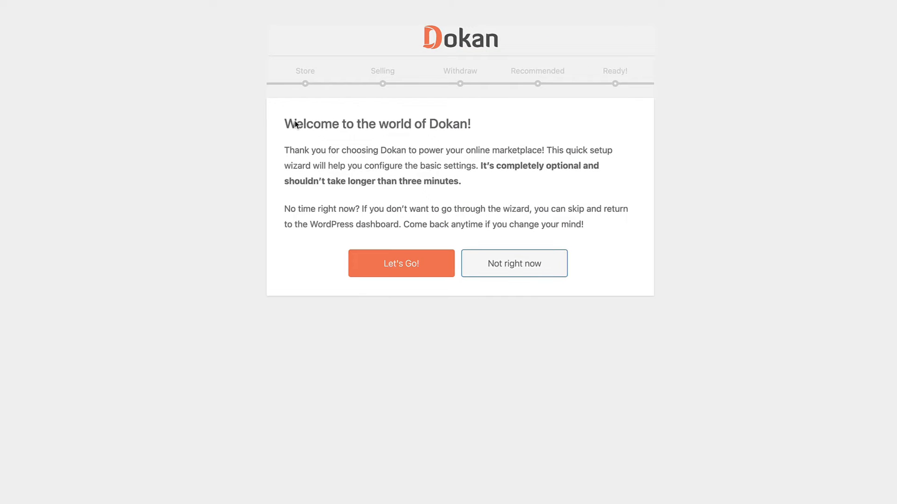
left_click(404, 270)
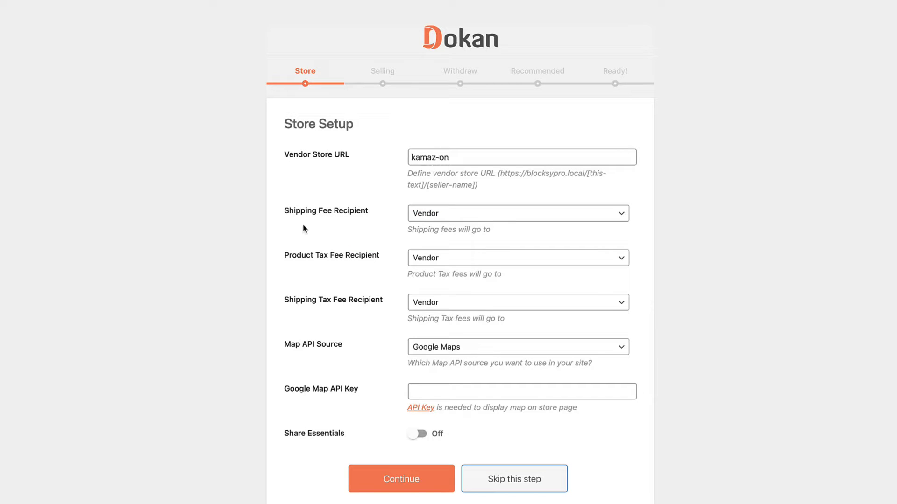
Keep Vendor as Shipping Fee Recipient and Google Maps as Map API Source for store kamaz-on
left_click(457, 213)
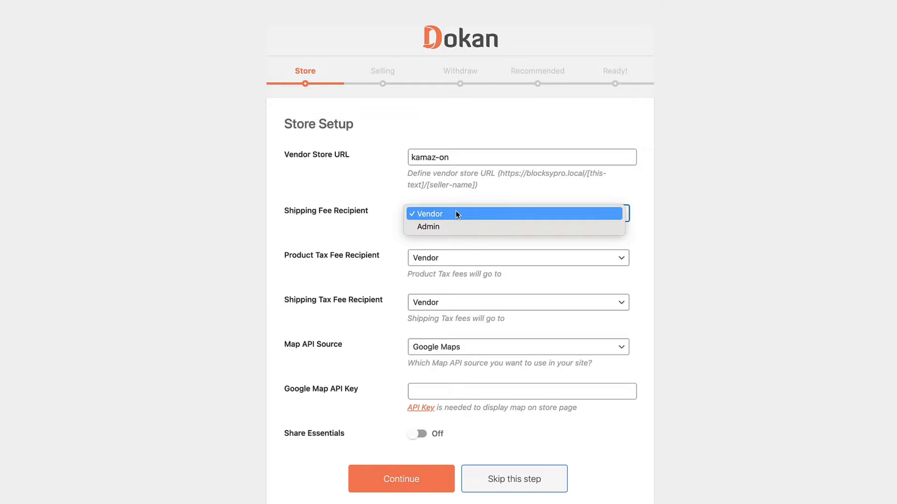
left_click(455, 214)
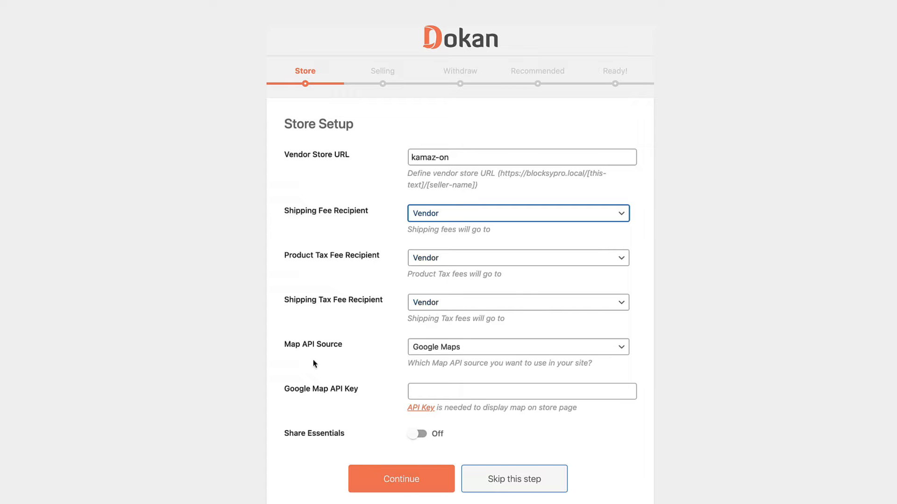
left_click(465, 346)
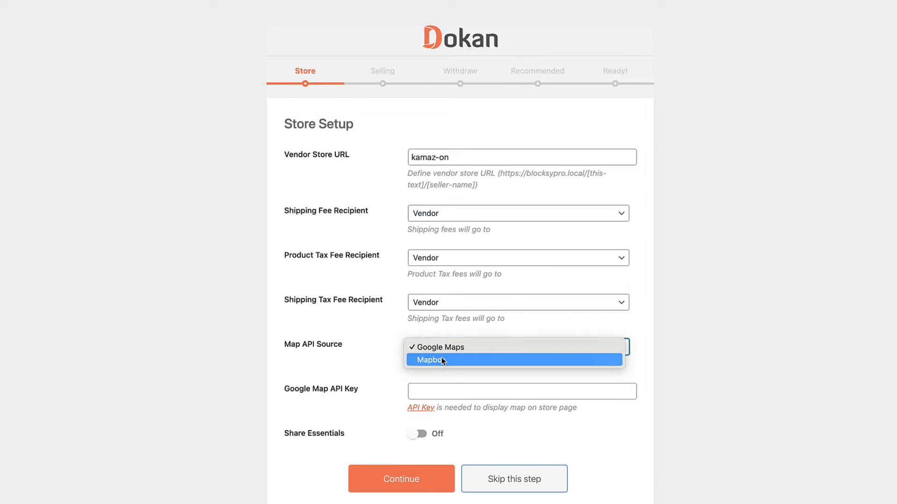
left_click(453, 347)
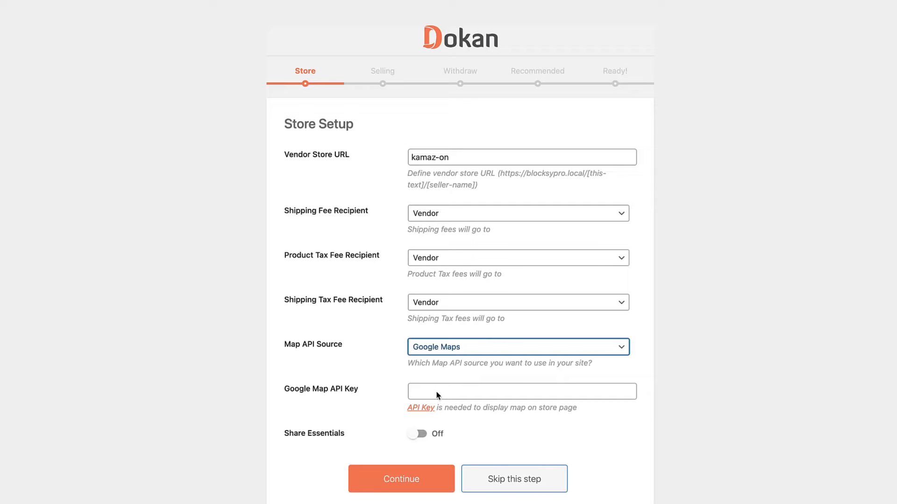
left_click(412, 477)
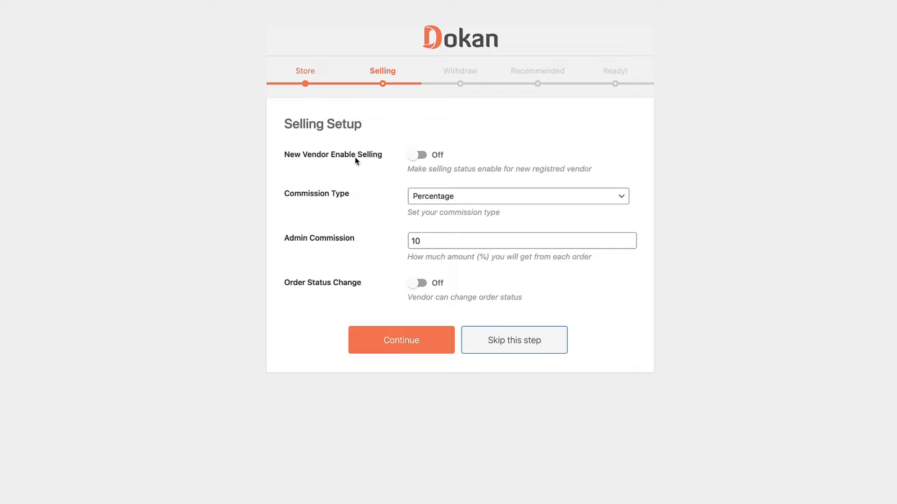
Enable new-vendor selling and order status changes, keeping a 10 Percentage admin commission
left_click(423, 156)
left_click(458, 197)
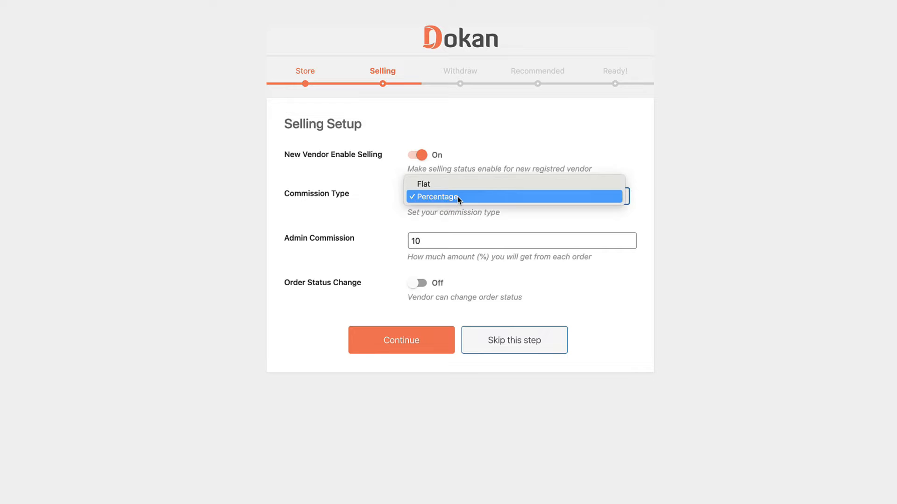
left_click(458, 198)
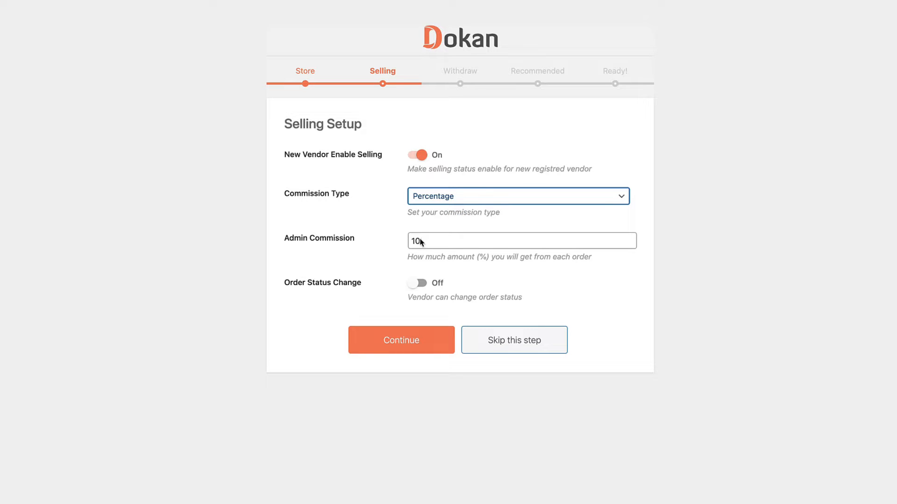
left_click(492, 199)
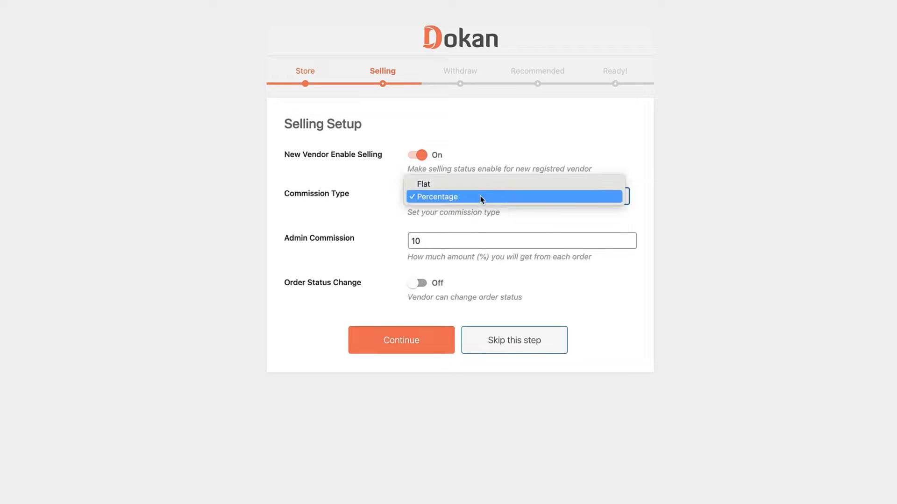
left_click(595, 272)
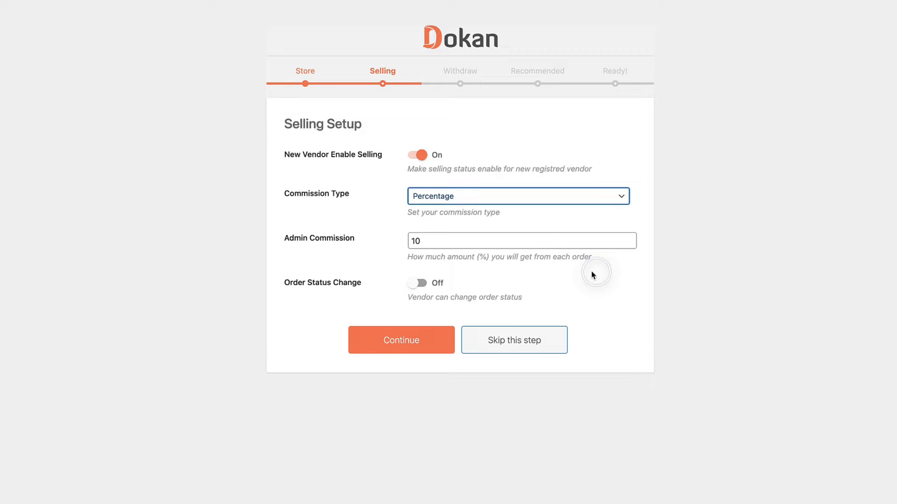
left_click(419, 285)
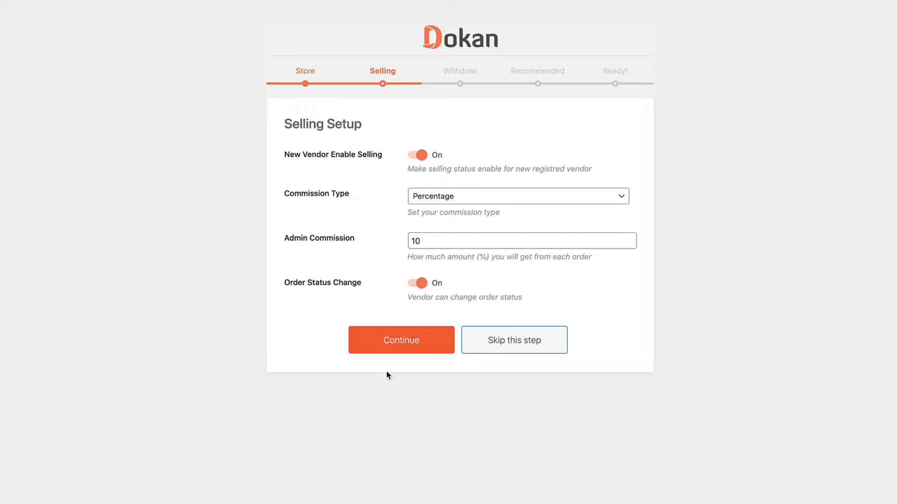
left_click(401, 342)
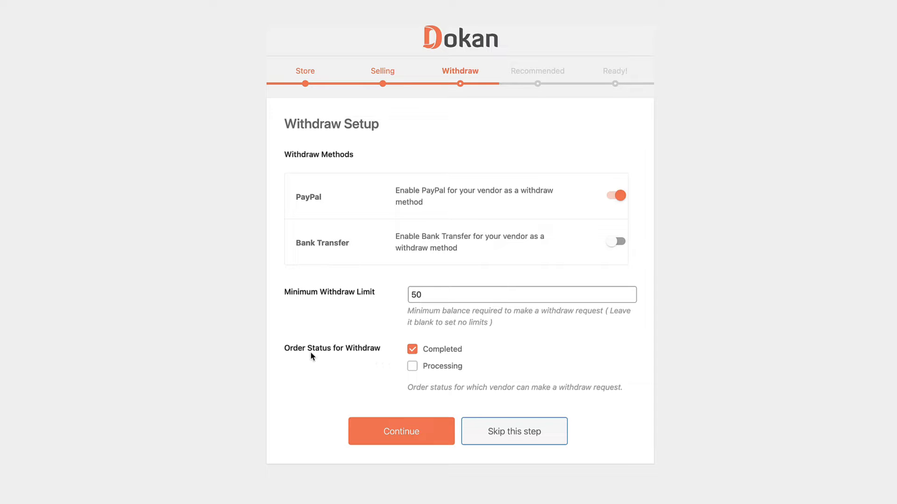
Skip weMail and Texty, keep only WooCommerce Conversion Tracking, and finish the wizard
left_click(405, 430)
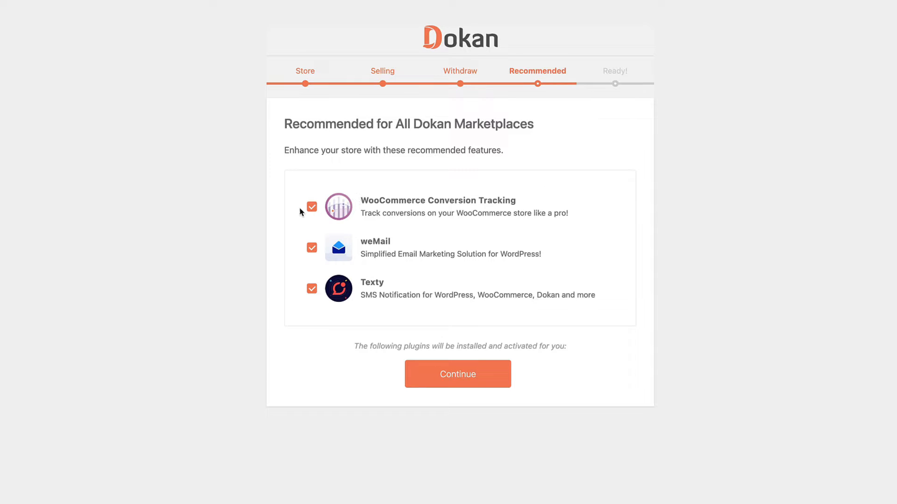
left_click(312, 207)
left_click(311, 248)
left_click(312, 289)
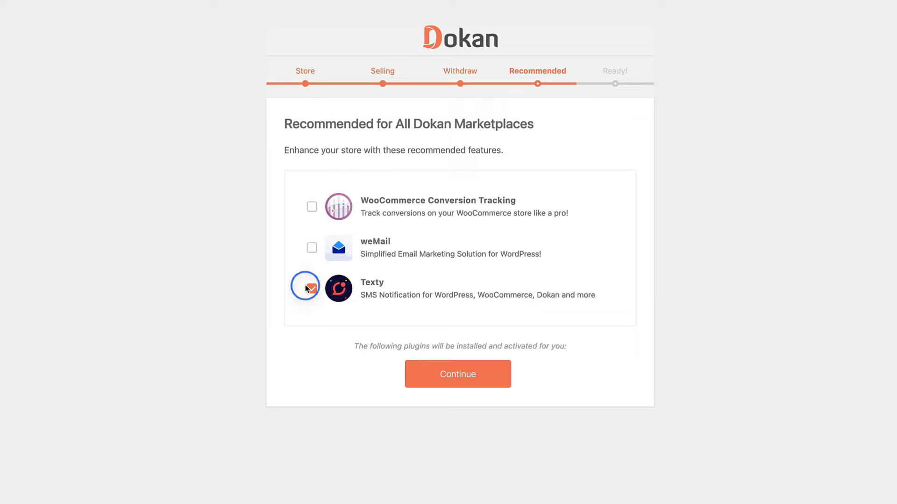
left_click(312, 206)
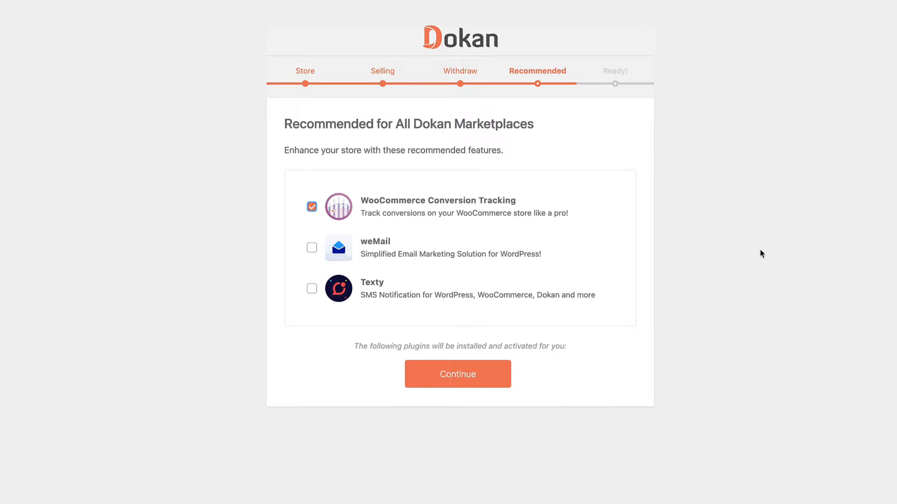
left_click(464, 375)
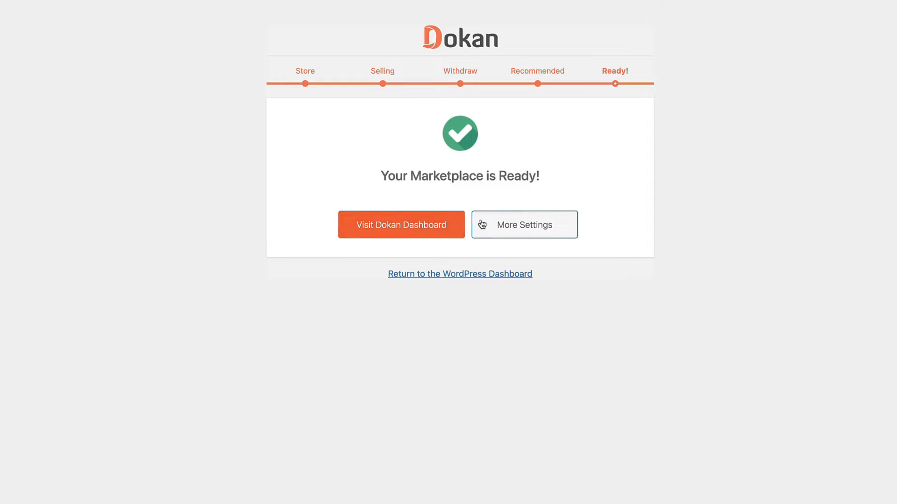
left_click(540, 224)
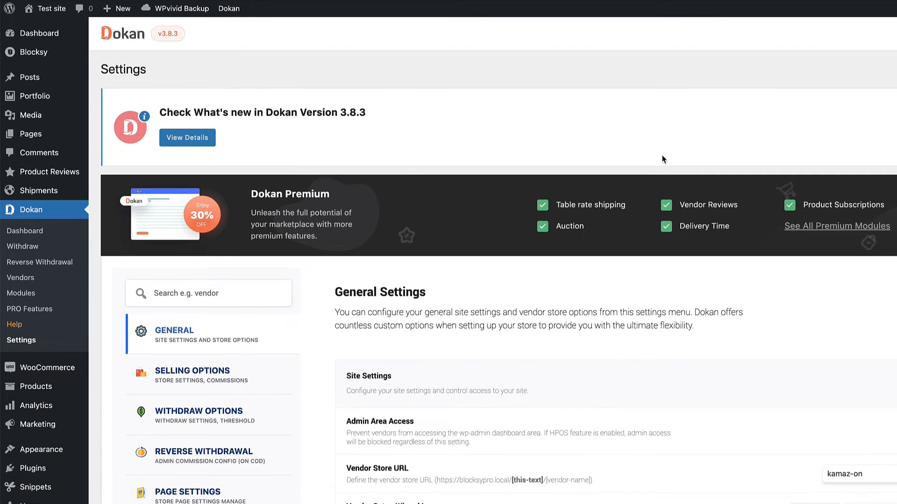
Enable Store Terms and Conditions, change Store Products Per Page from 12 to 24, and save
scroll(808, 183, "down", 4)
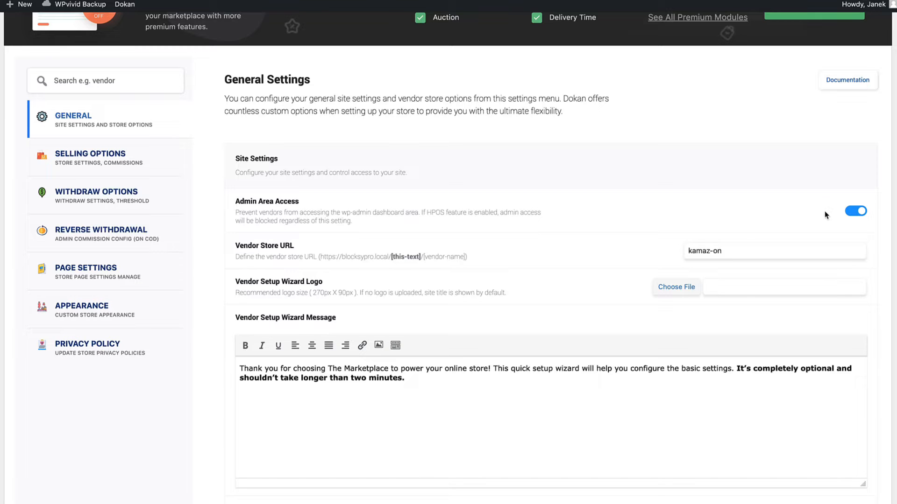
scroll(743, 233, "down", 1)
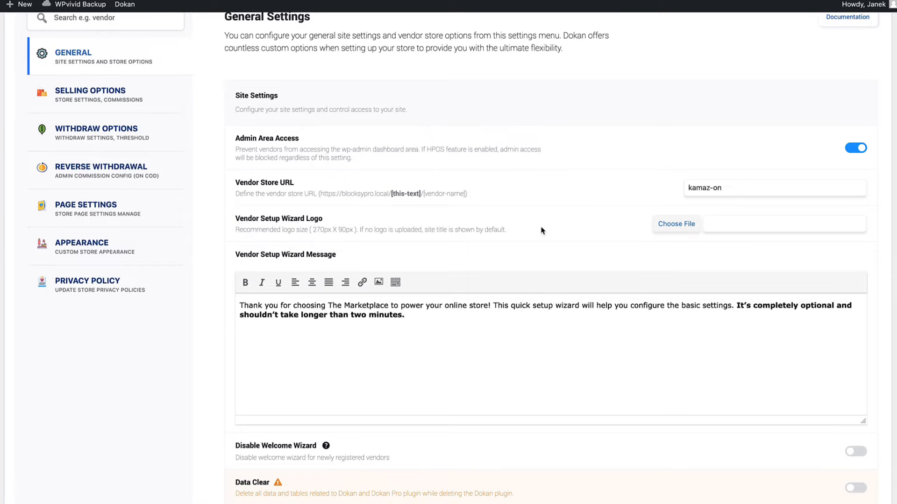
scroll(660, 253, "down", 1)
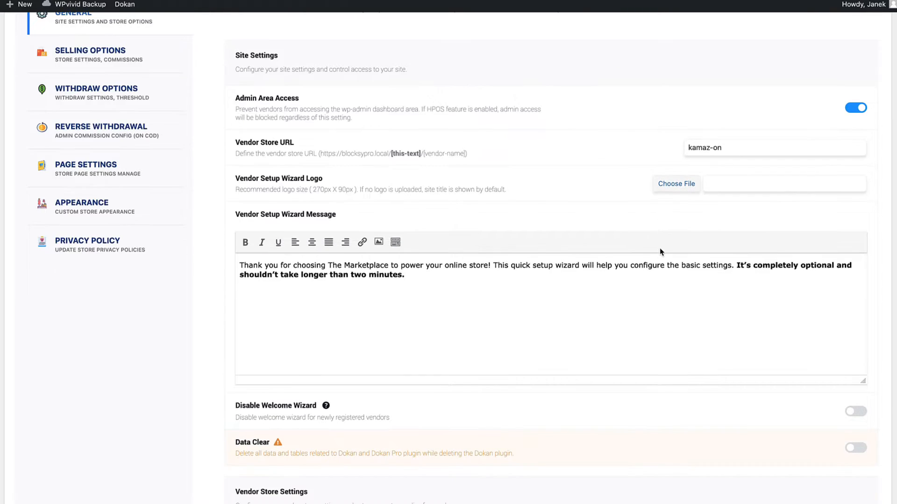
scroll(522, 267, "down", 1)
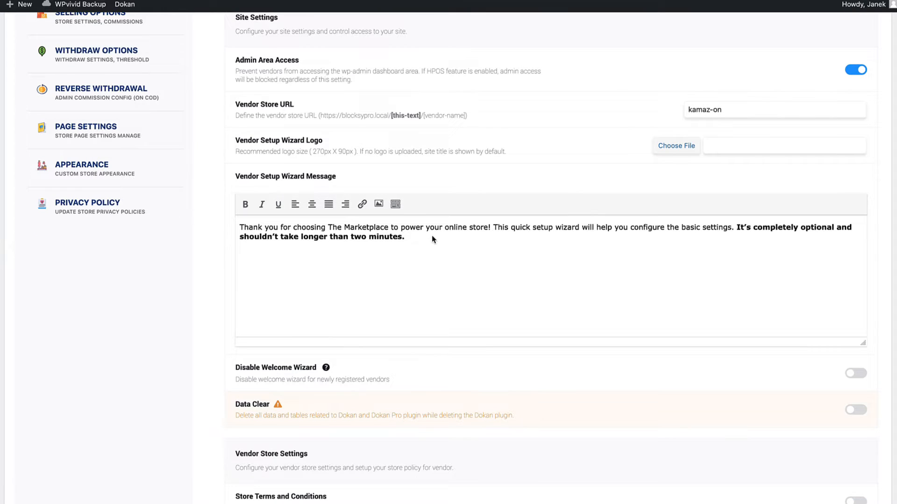
scroll(432, 236, "down", 6)
left_click(856, 246)
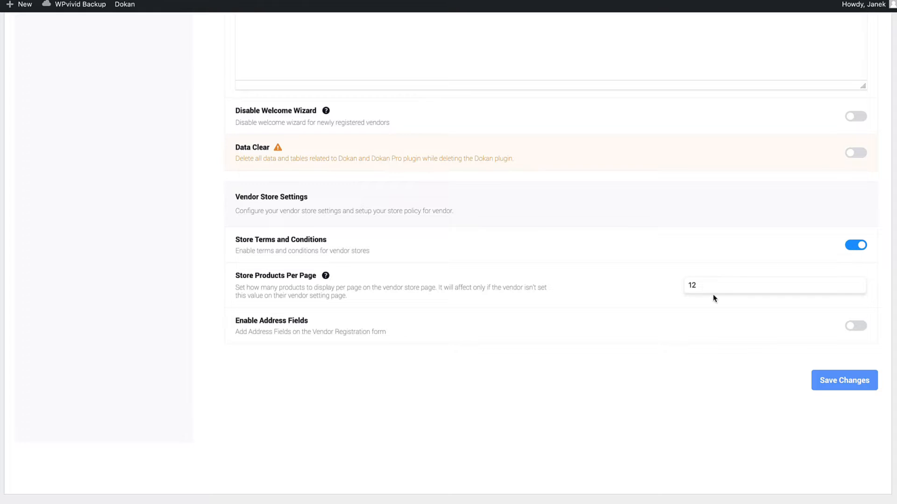
left_click_drag(700, 283, 671, 282)
type("24")
left_click(826, 380)
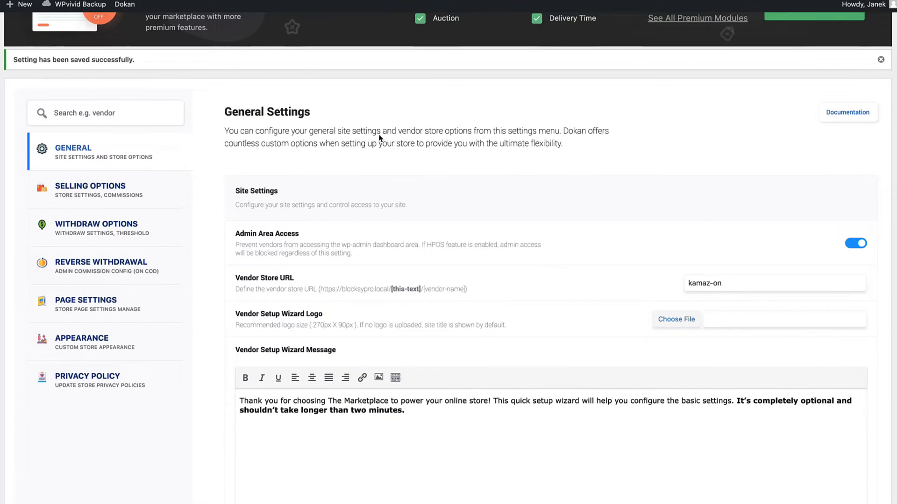
left_click(86, 192)
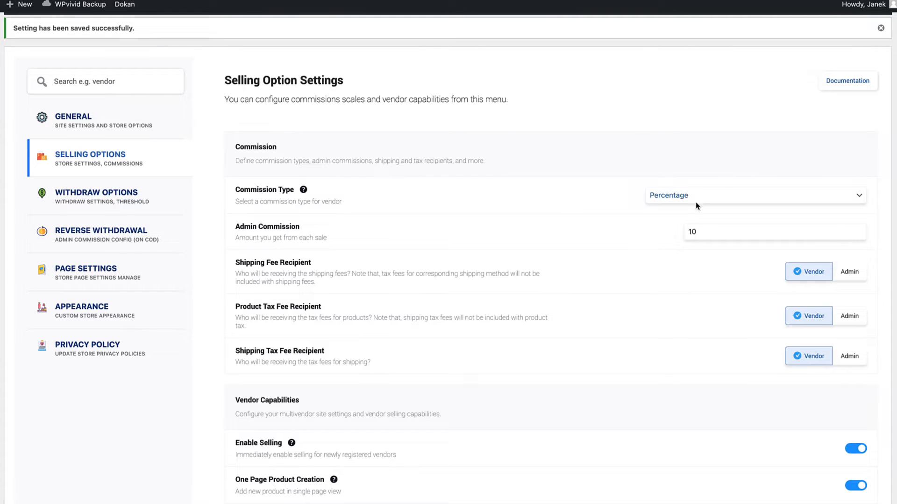
Turn on Select any category for vendors and save the Selling Options
scroll(786, 240, "down", 1)
scroll(769, 215, "down", 3)
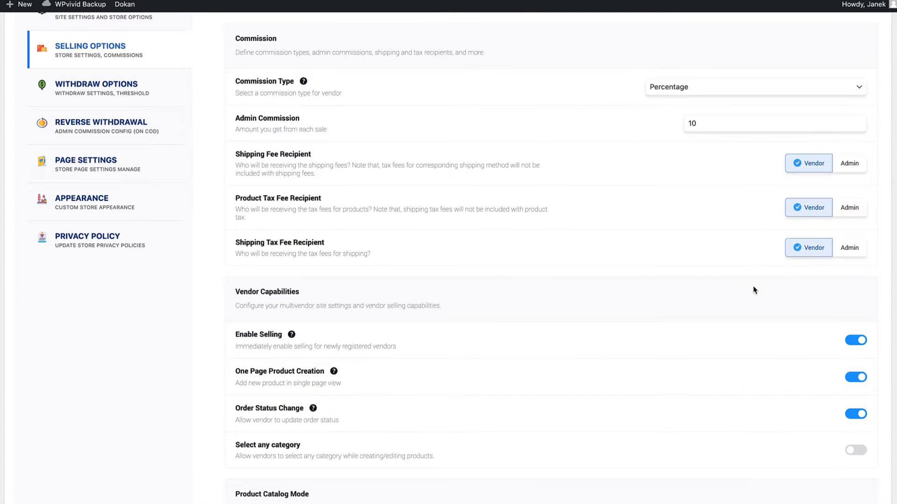
scroll(752, 287, "down", 1)
scroll(753, 291, "down", 3)
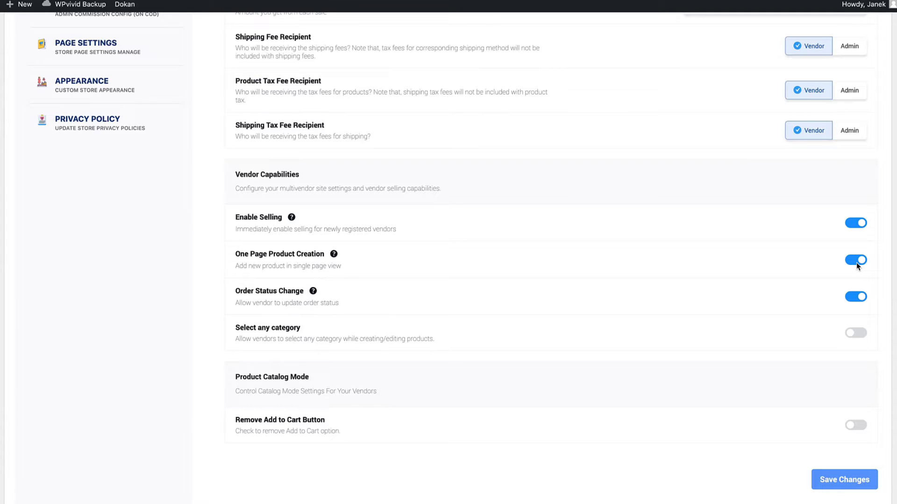
scroll(854, 261, "down", 1)
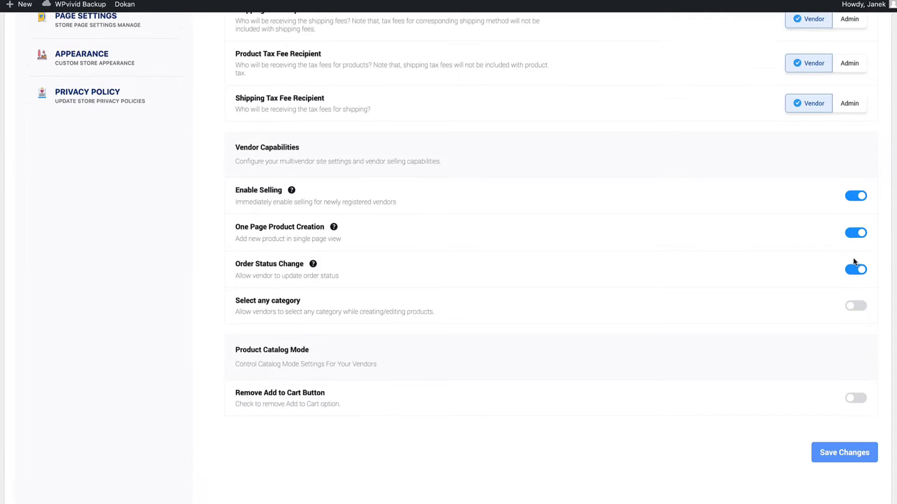
left_click(860, 307)
left_click(830, 452)
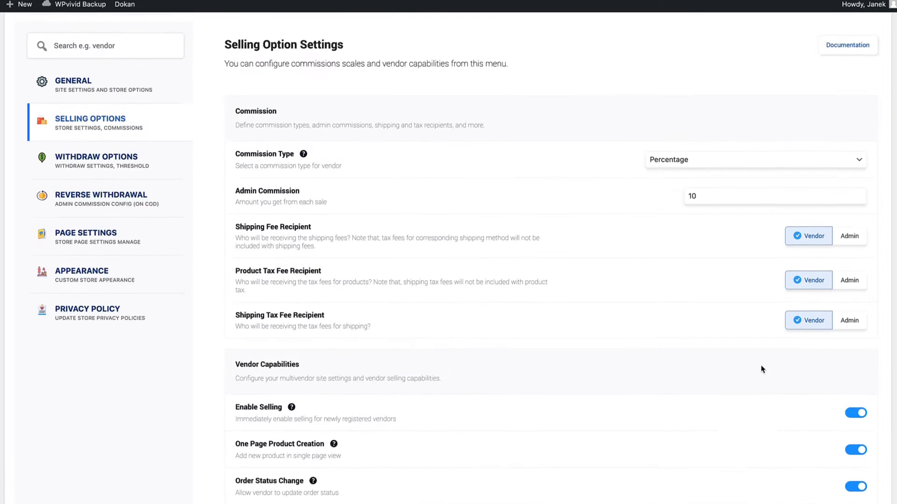
left_click(90, 203)
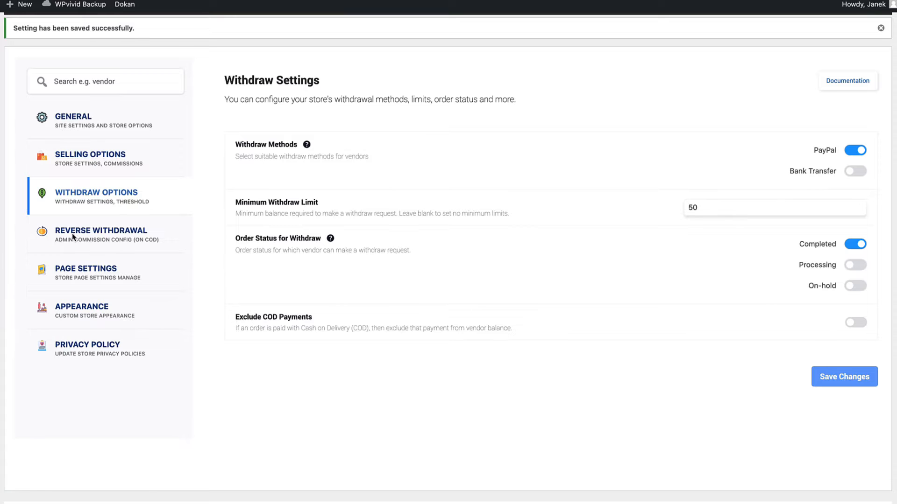
Choose Refund and Returns Policy as the Terms and Conditions Page in Page Settings and save
left_click(88, 236)
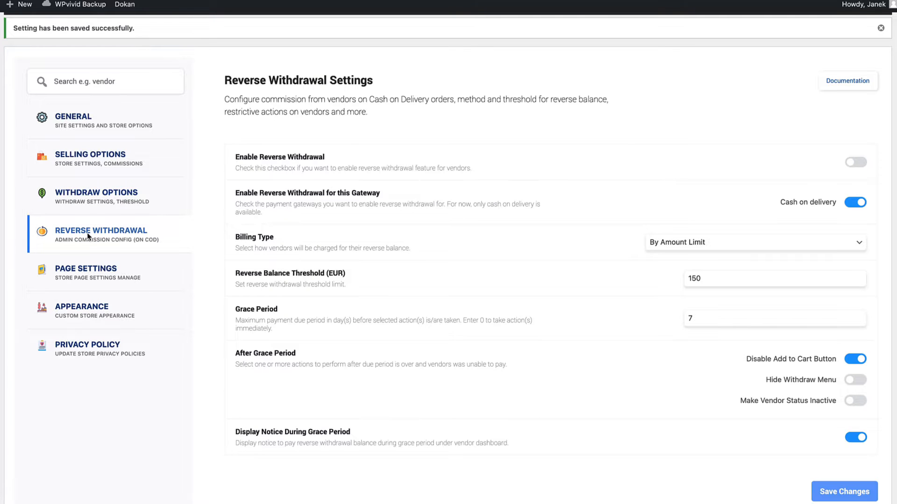
left_click(86, 273)
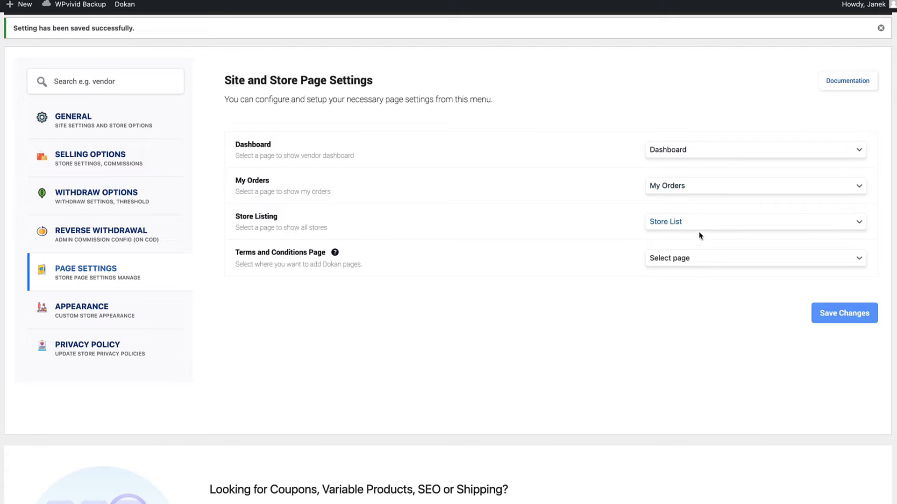
left_click(684, 261)
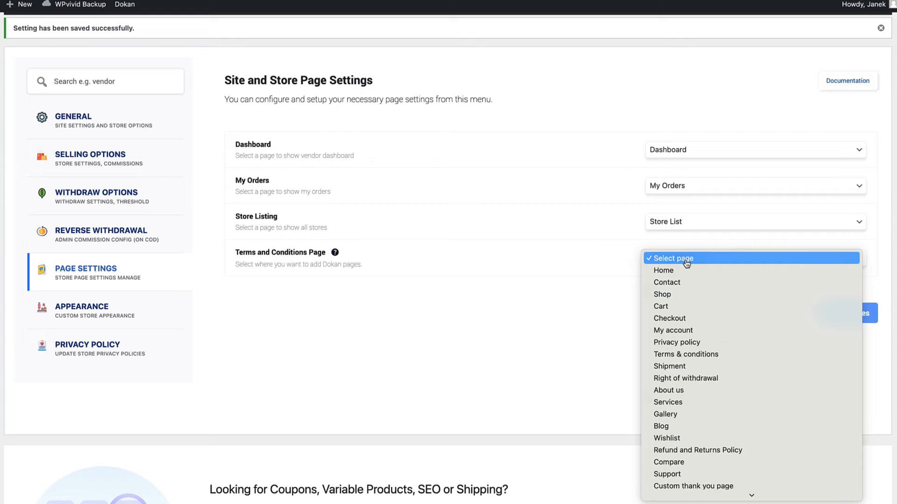
left_click(719, 450)
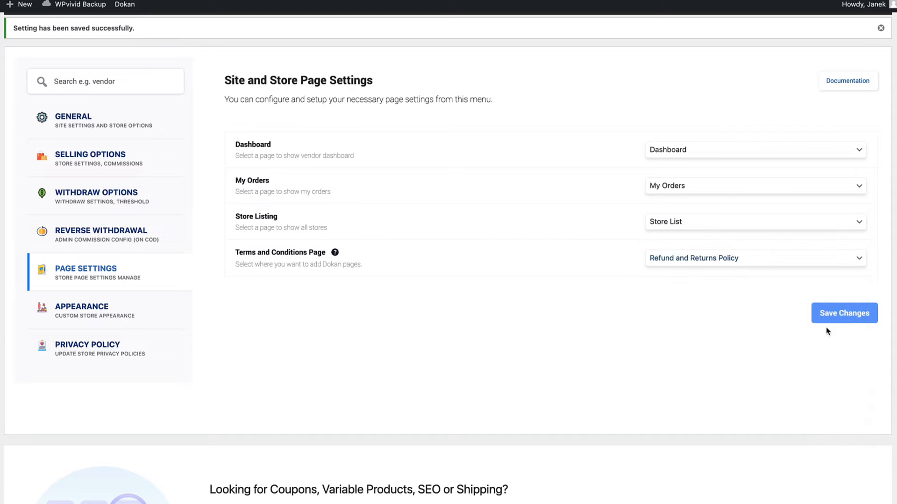
left_click(843, 310)
left_click(109, 312)
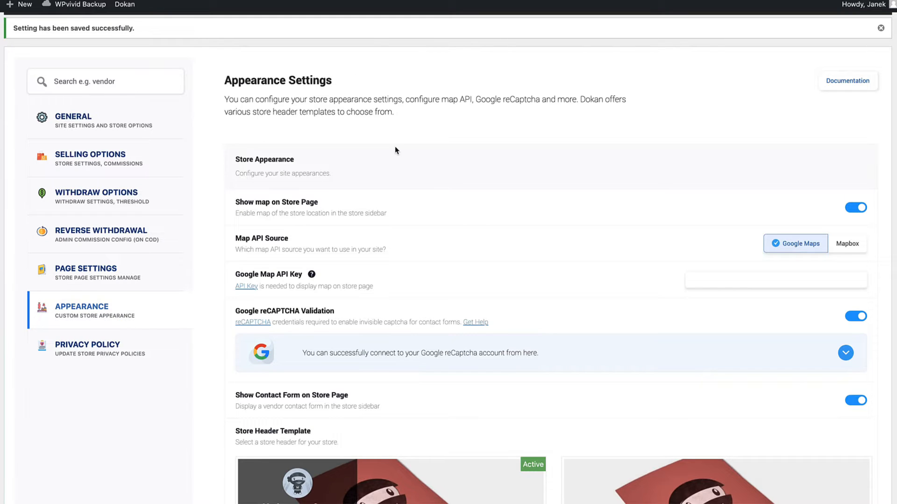
Select the second Store Header Template, switch on Show Vendor Info, and save the Appearance settings
scroll(397, 146, "down", 1)
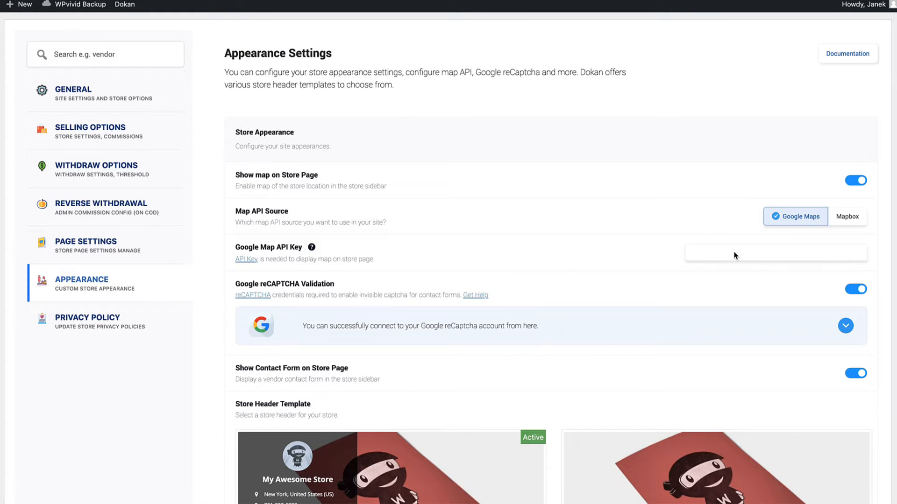
scroll(724, 256, "down", 5)
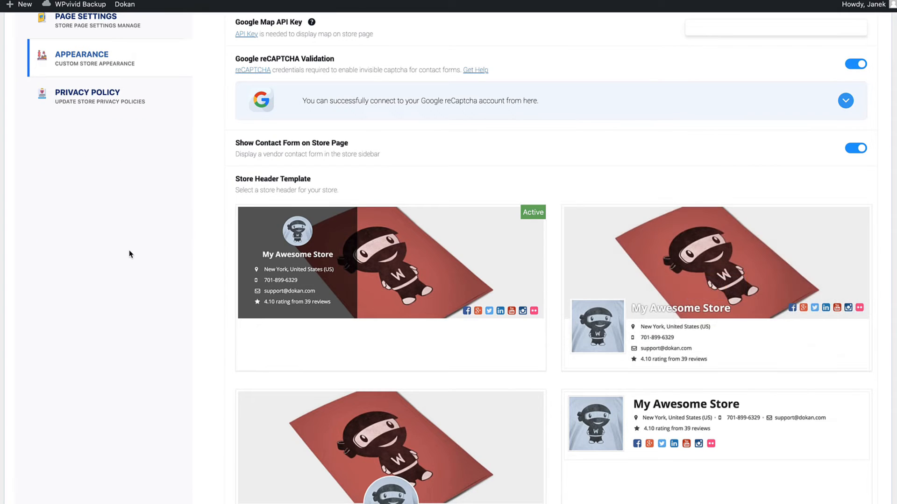
scroll(704, 252, "down", 1)
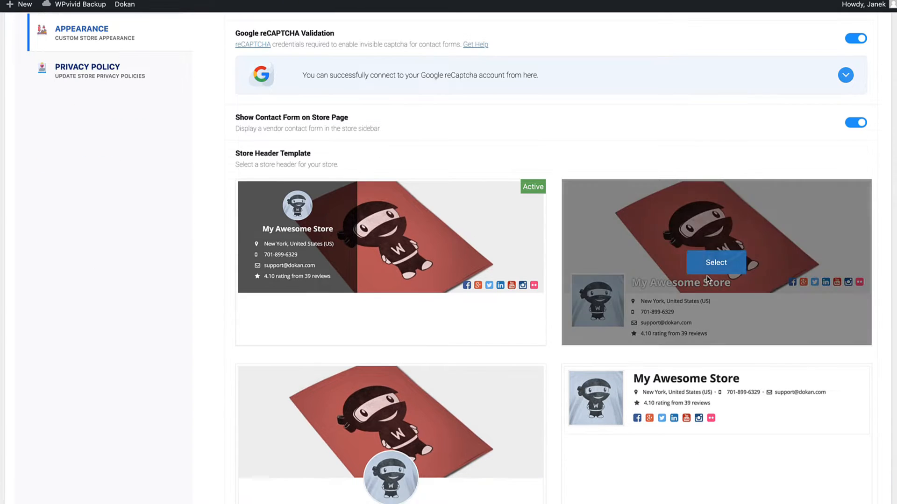
left_click(718, 260)
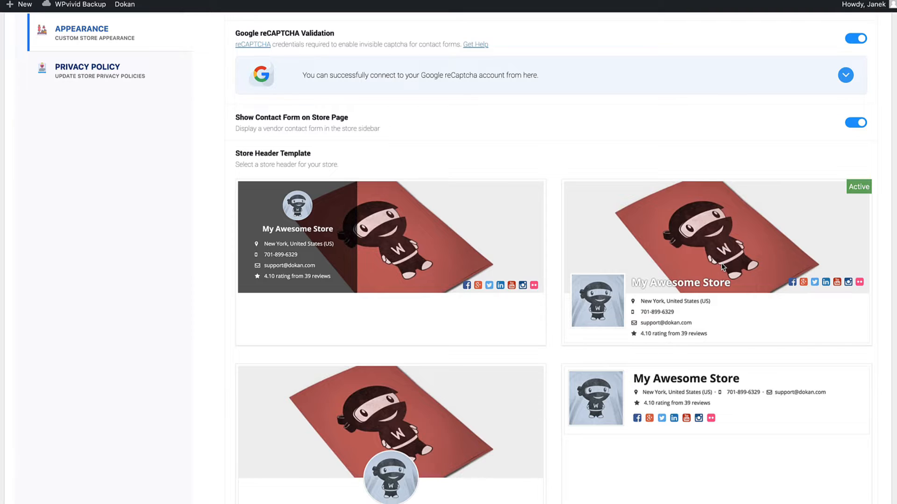
scroll(722, 267, "down", 2)
scroll(719, 218, "down", 5)
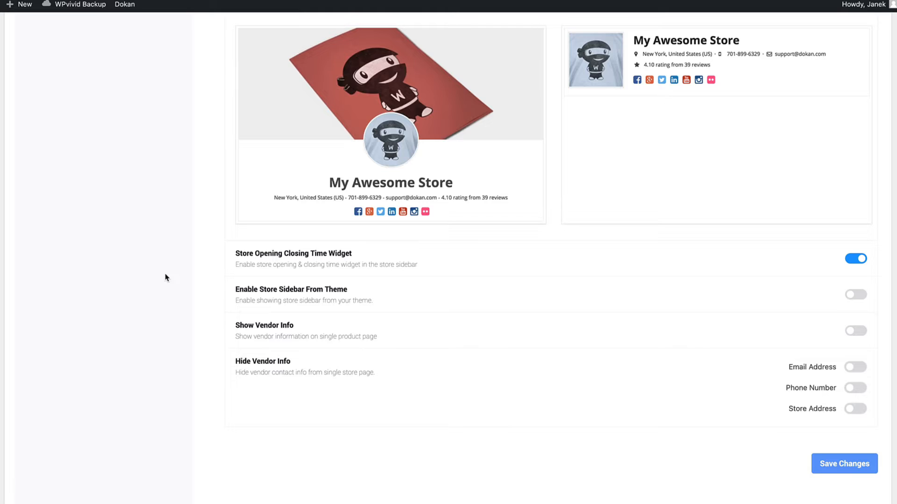
left_click(855, 332)
left_click(815, 457)
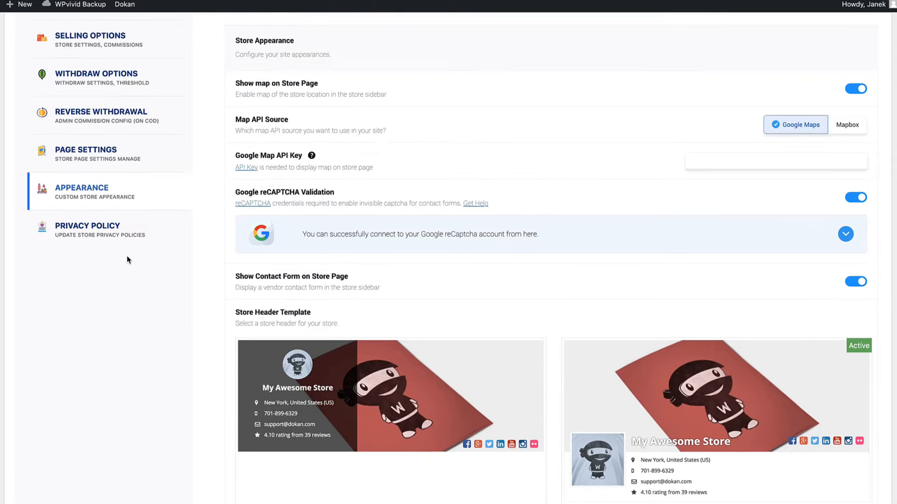
Open Dokan's PRO Features page and scroll through the Lite vs Pro comparison
left_click(94, 228)
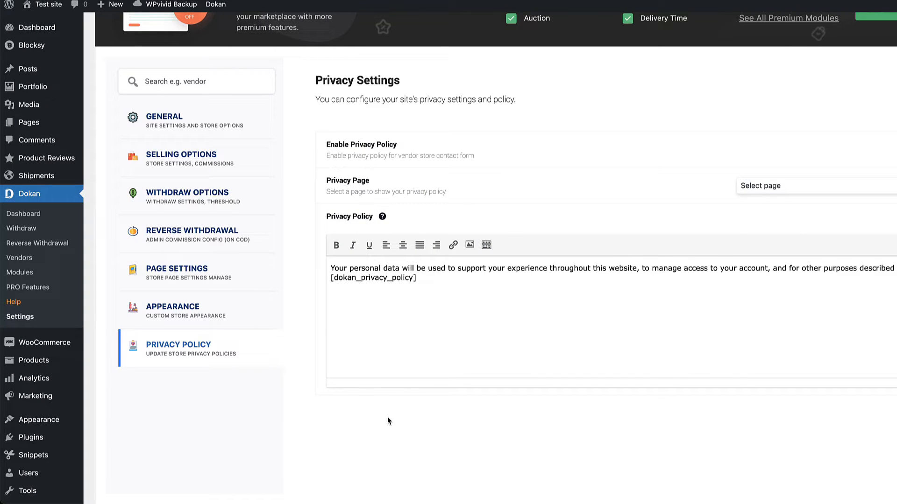
left_click(28, 290)
scroll(363, 233, "down", 15)
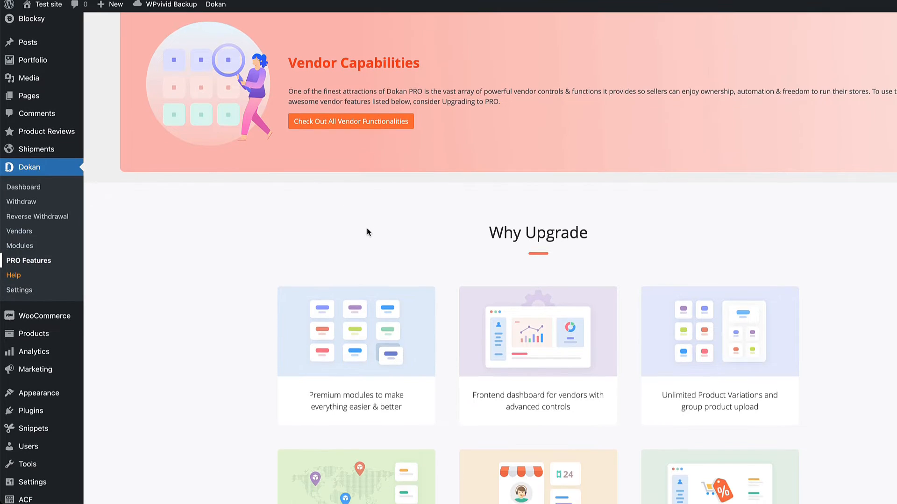
scroll(365, 229, "down", 4)
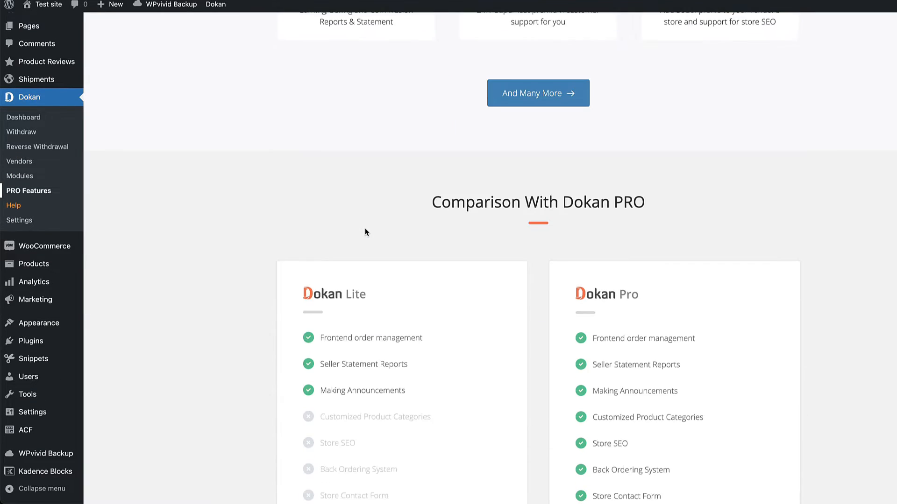
scroll(344, 230, "down", 2)
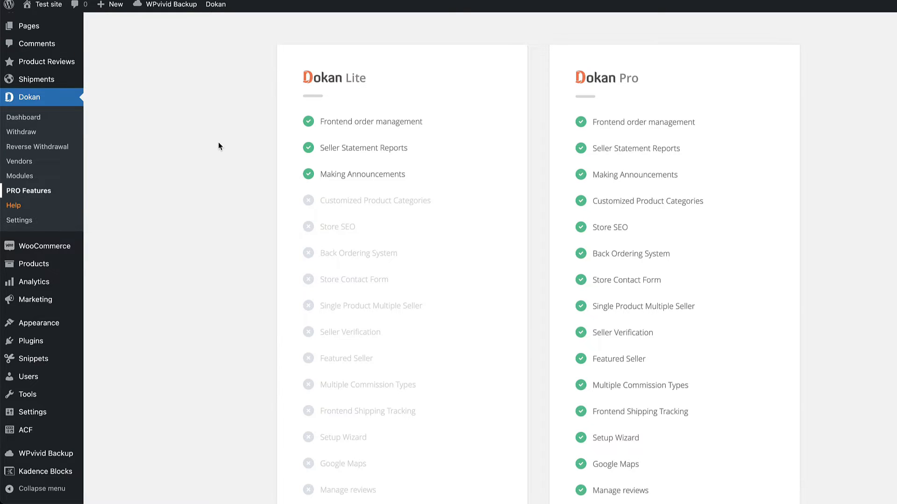
scroll(218, 146, "down", 10)
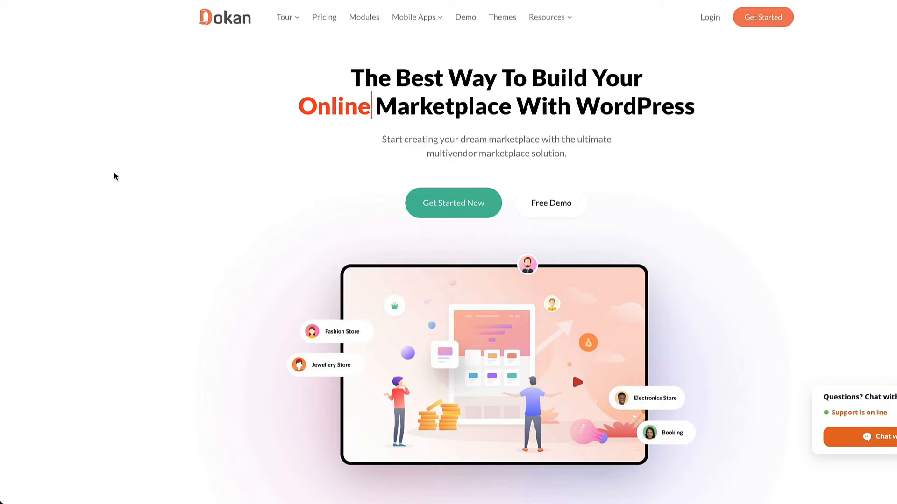
Show the Dokan pricing plans with Lifetime prices instead of annual ones
left_click(324, 16)
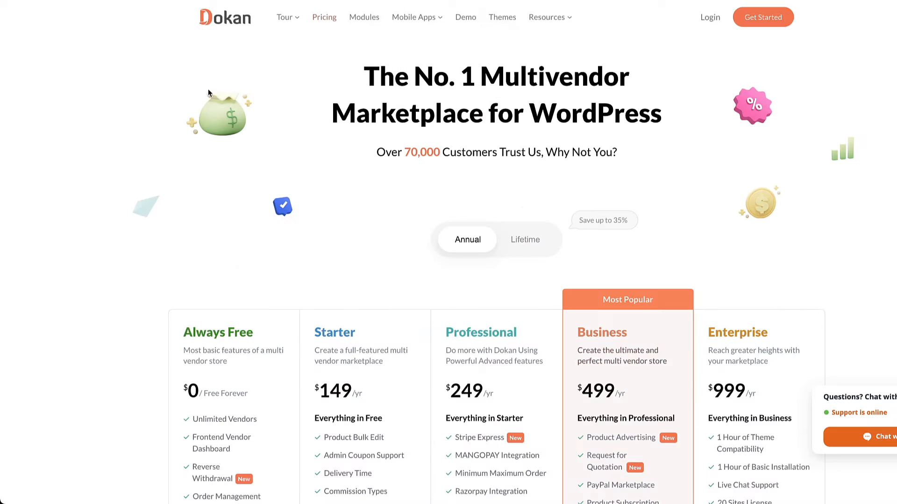
scroll(155, 203, "down", 3)
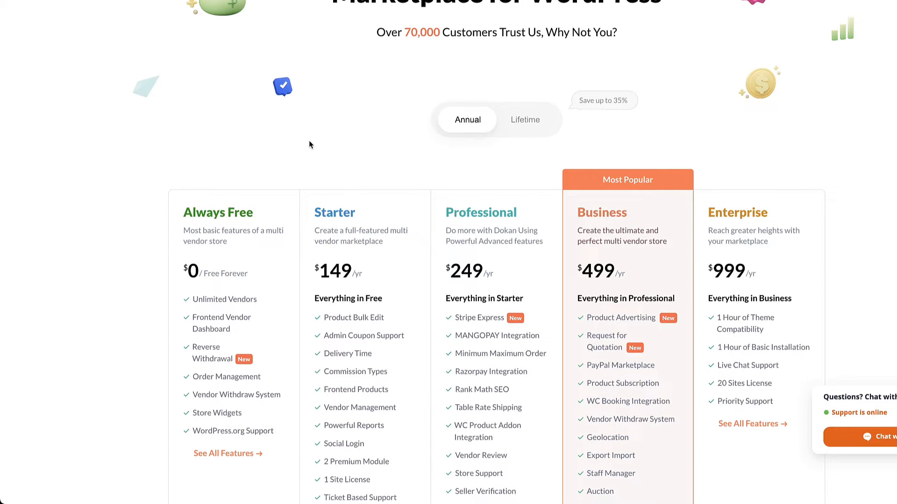
left_click(516, 120)
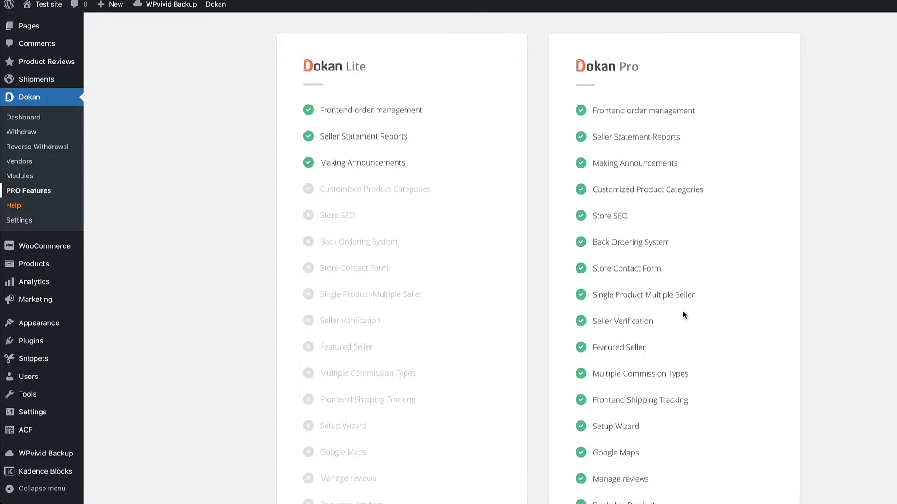
Browse Dokan Modules after dismissing the Unlock modules popup, then return to the Dokan Dashboard
scroll(692, 300, "down", 1)
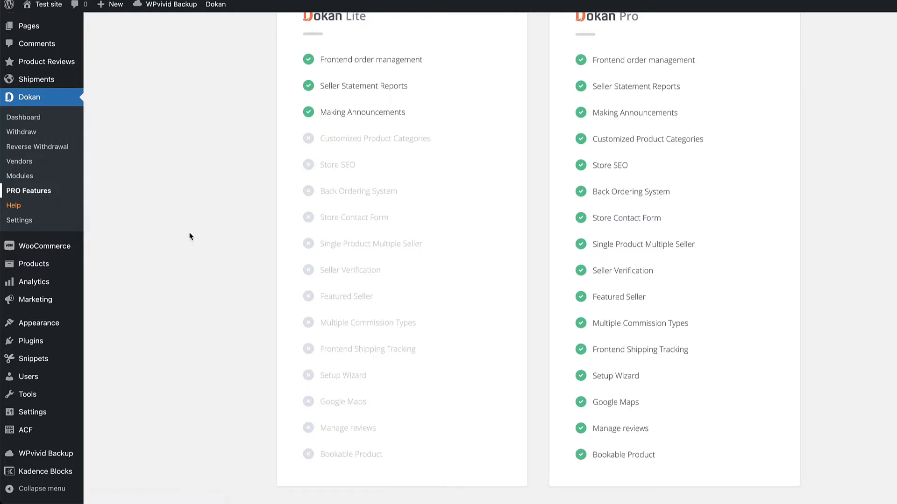
left_click(13, 177)
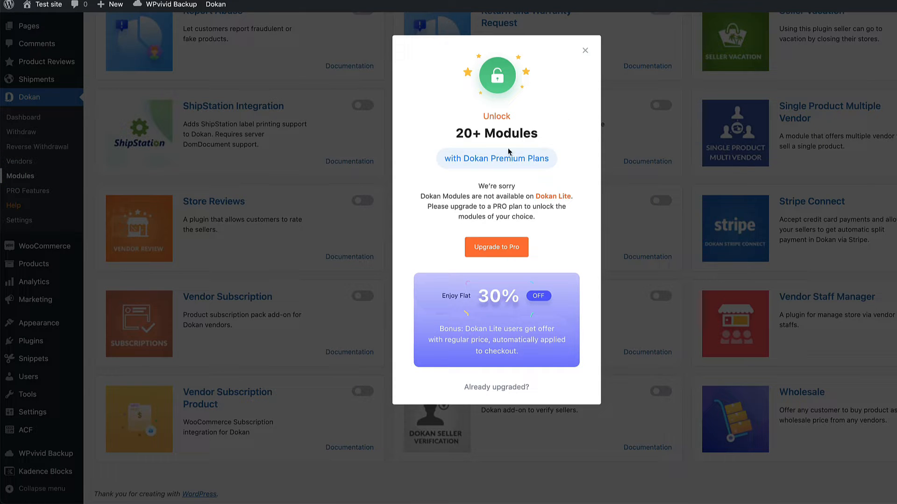
left_click(585, 50)
scroll(676, 174, "up", 10)
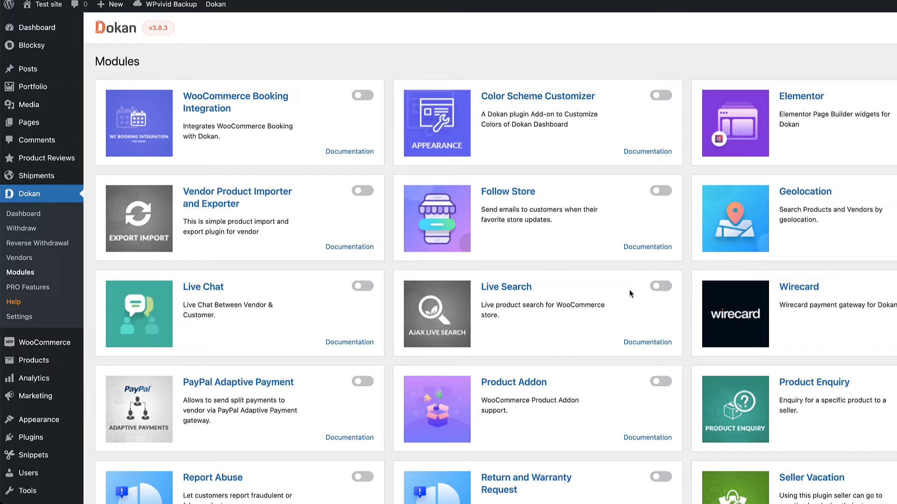
scroll(565, 112, "down", 8)
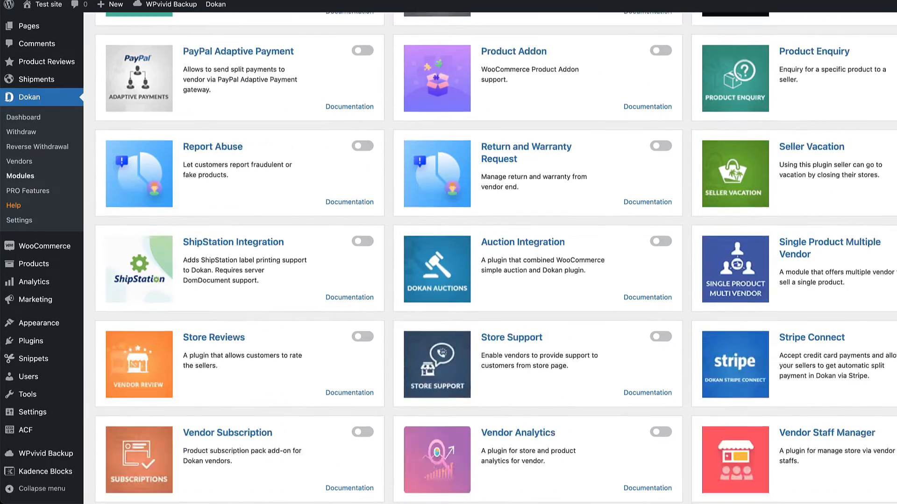
scroll(565, 112, "up", 4)
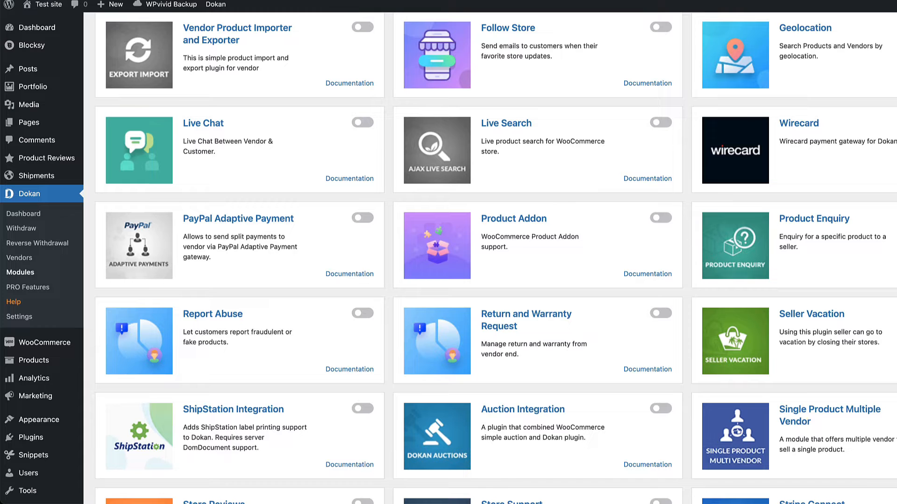
scroll(342, 217, "down", 6)
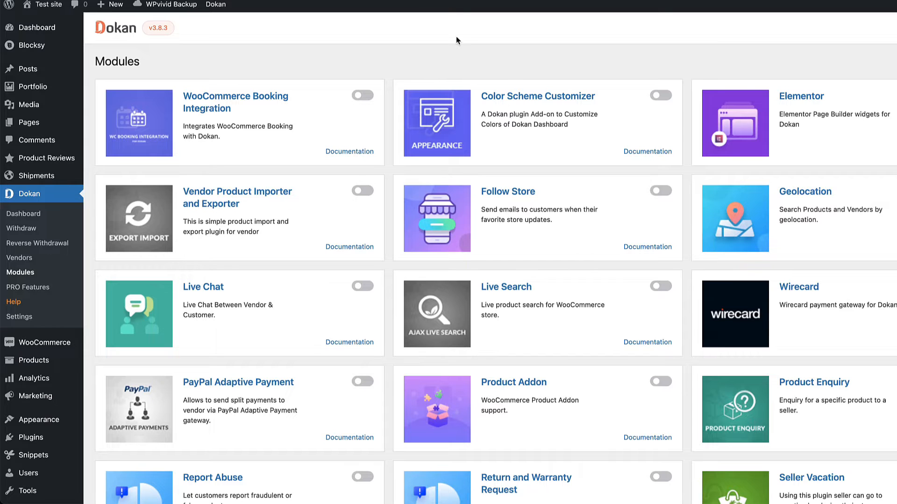
left_click(23, 214)
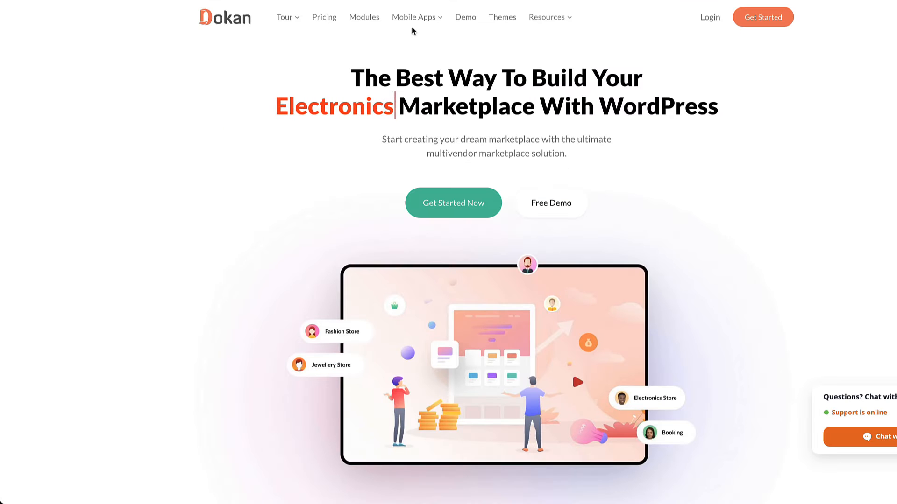
Go to the Dokan Mobile App page under Mobile Apps and scroll through its features
mouse_move(414, 23)
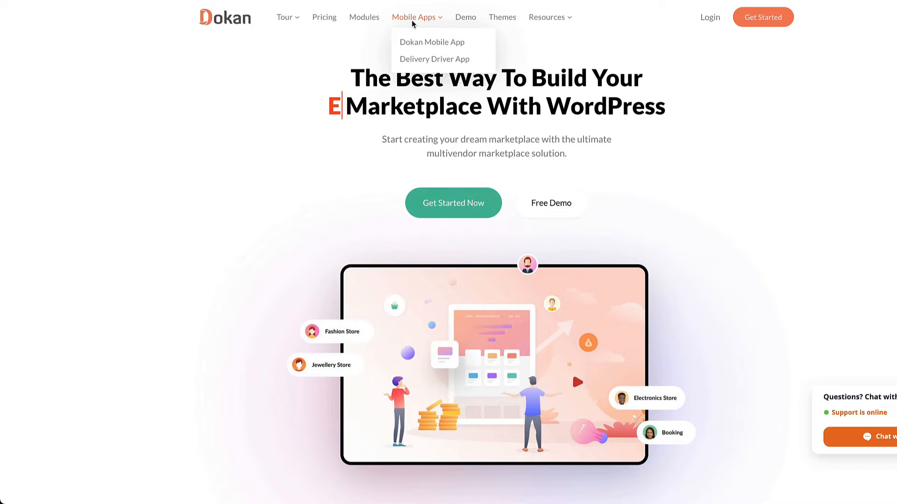
left_click(428, 41)
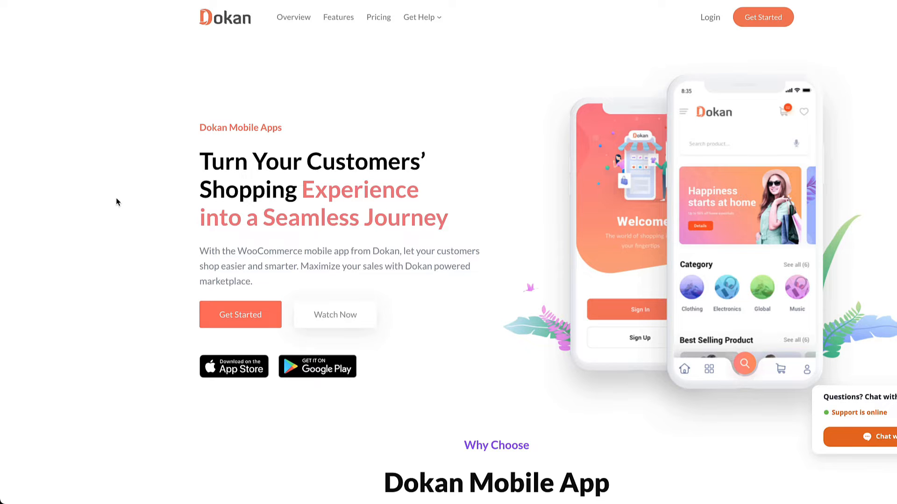
scroll(115, 202, "down", 15)
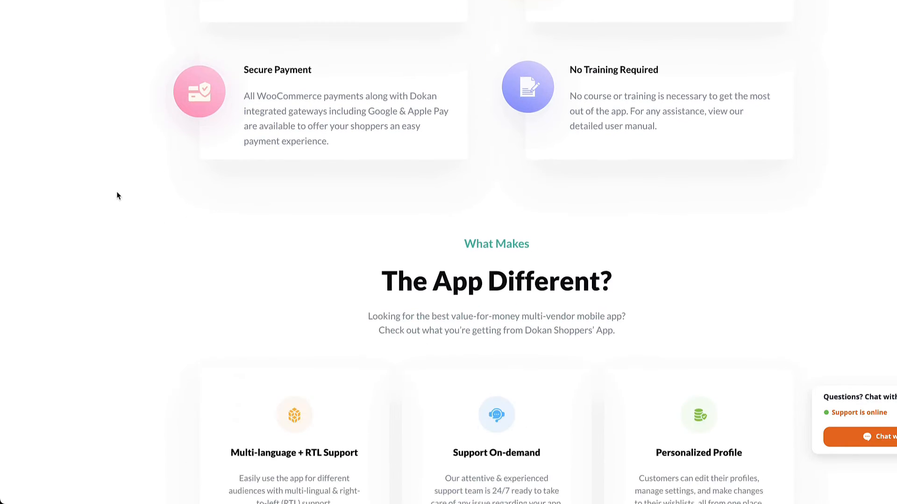
scroll(117, 195, "down", 6)
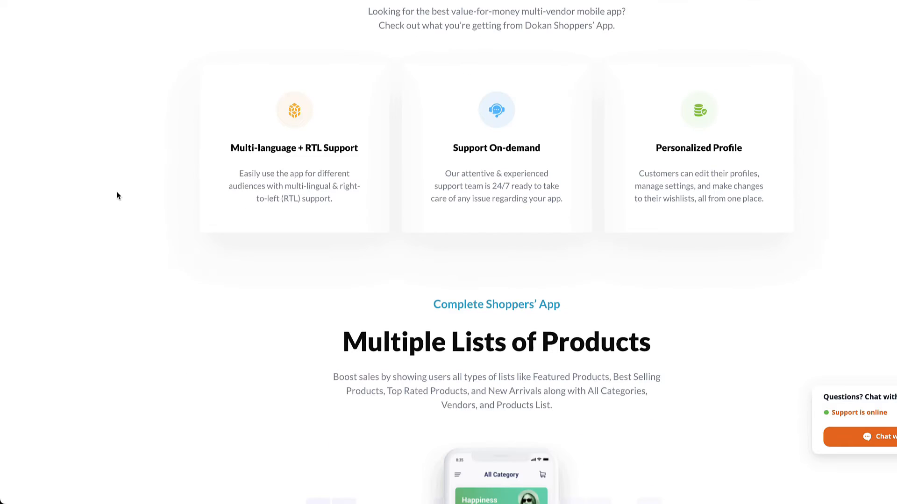
scroll(116, 195, "down", 10)
scroll(121, 187, "down", 5)
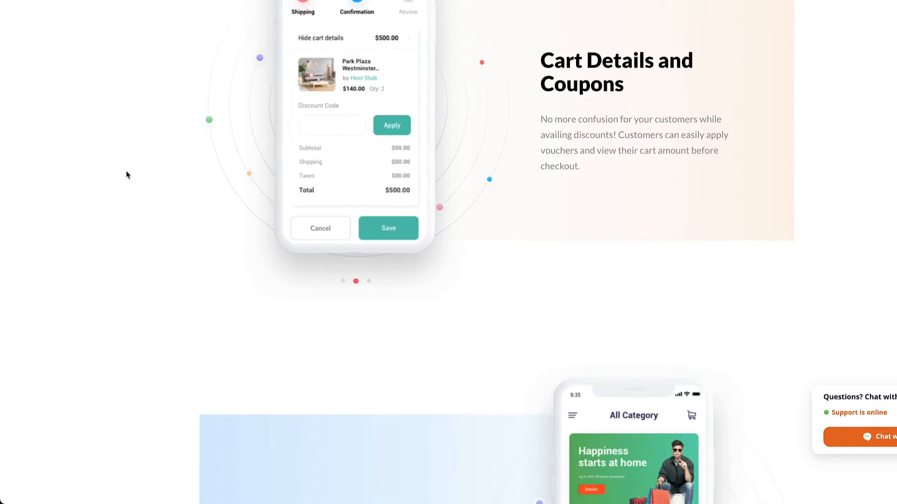
scroll(121, 182, "down", 10)
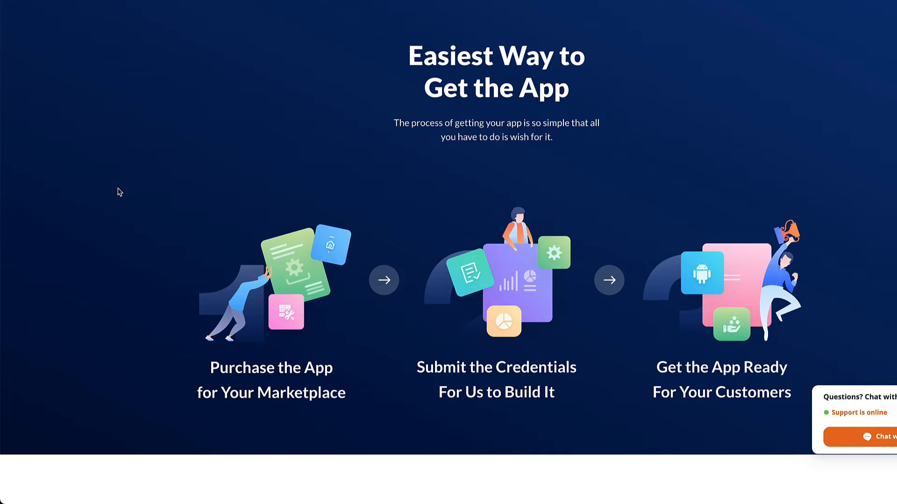
scroll(138, 188, "down", 5)
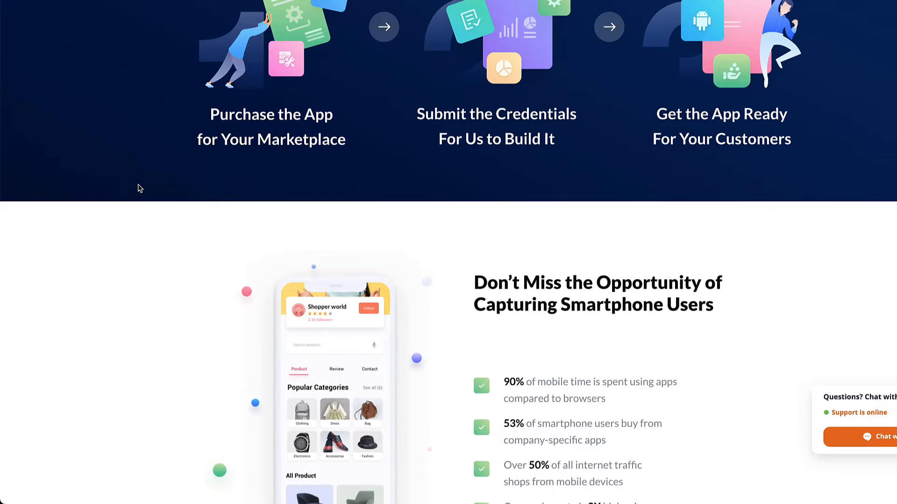
scroll(138, 187, "down", 6)
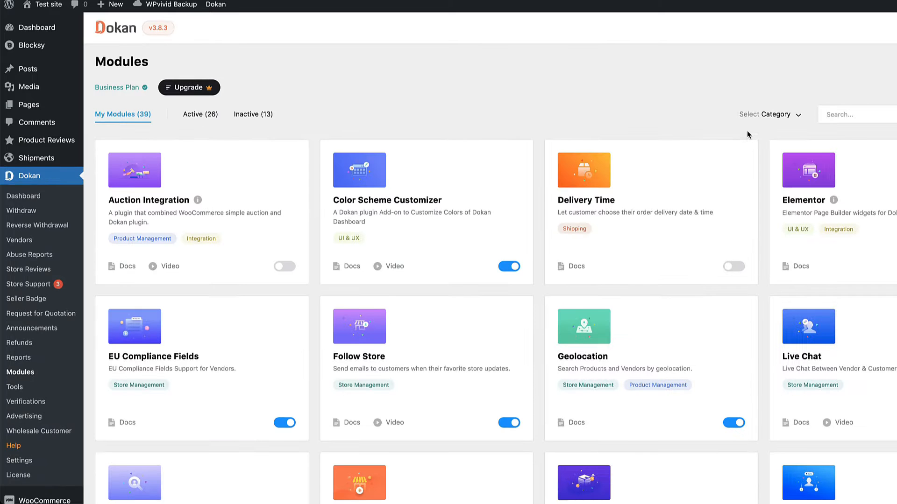
Scroll through the Dokan Modules list to check which module toggles are on
scroll(746, 132, "down", 2)
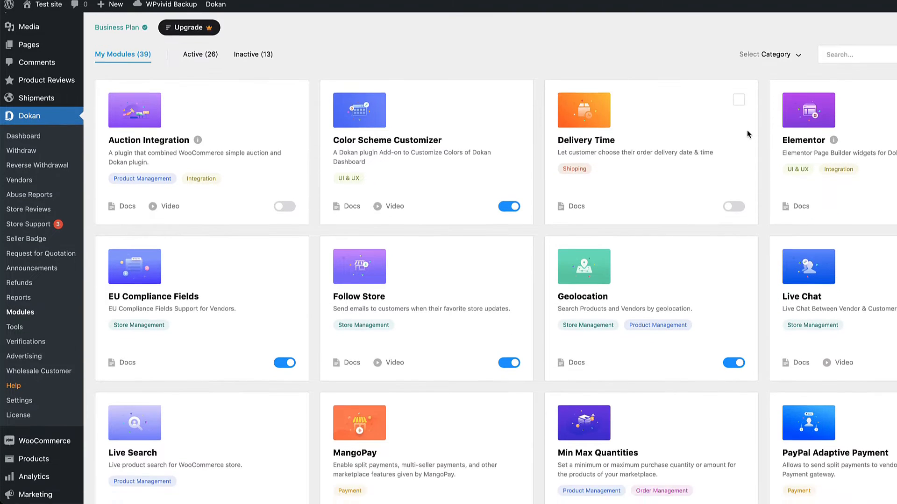
scroll(747, 131, "down", 6)
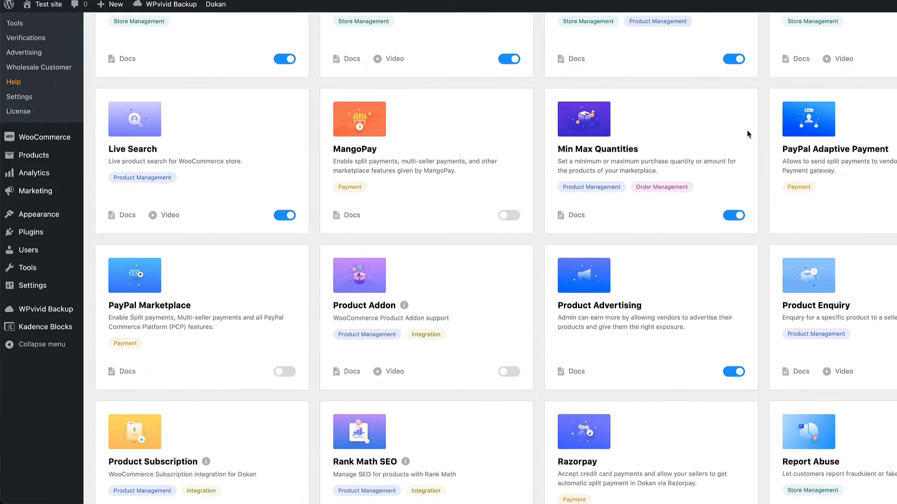
scroll(747, 130, "up", 8)
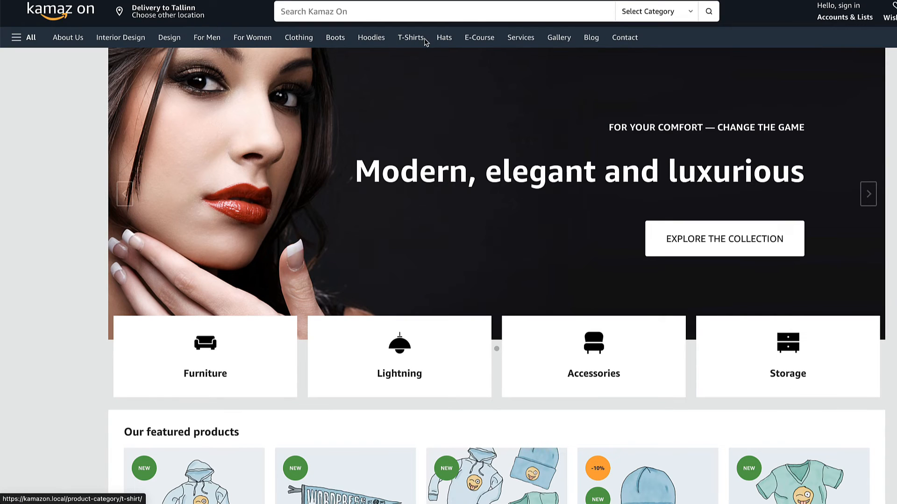
Register a storefront account with an e-mail and password, choosing I am a vendor
left_click(835, 15)
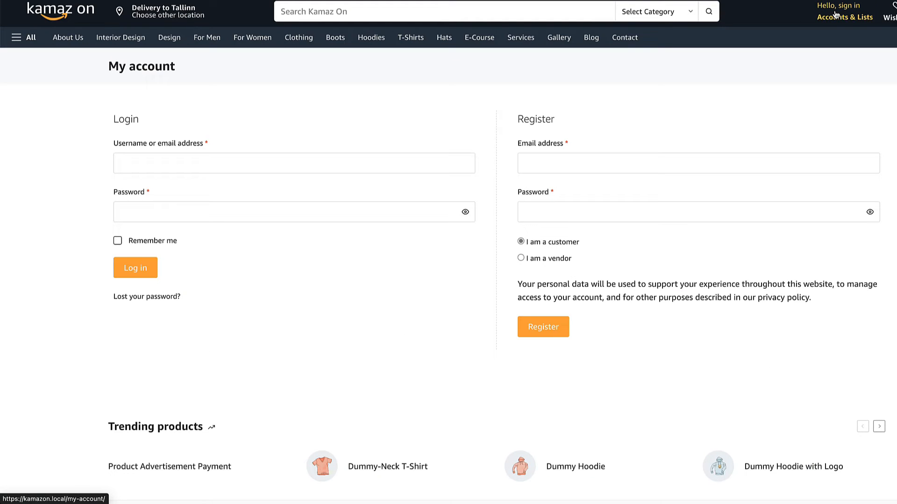
left_click(558, 166)
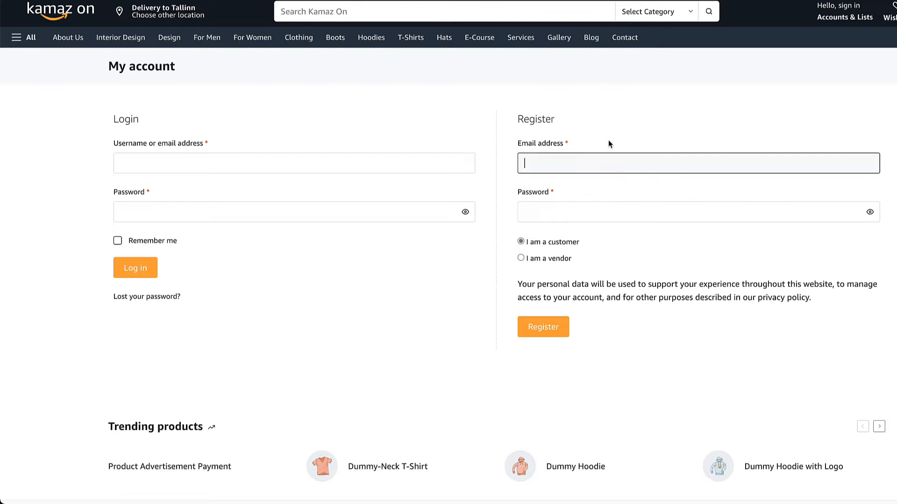
type("my@email.com")
left_click(562, 213)
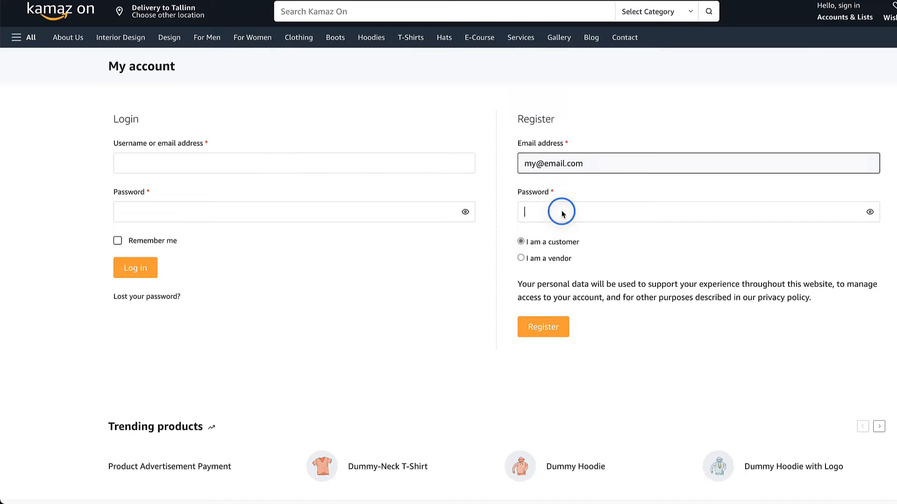
type("•••••••••")
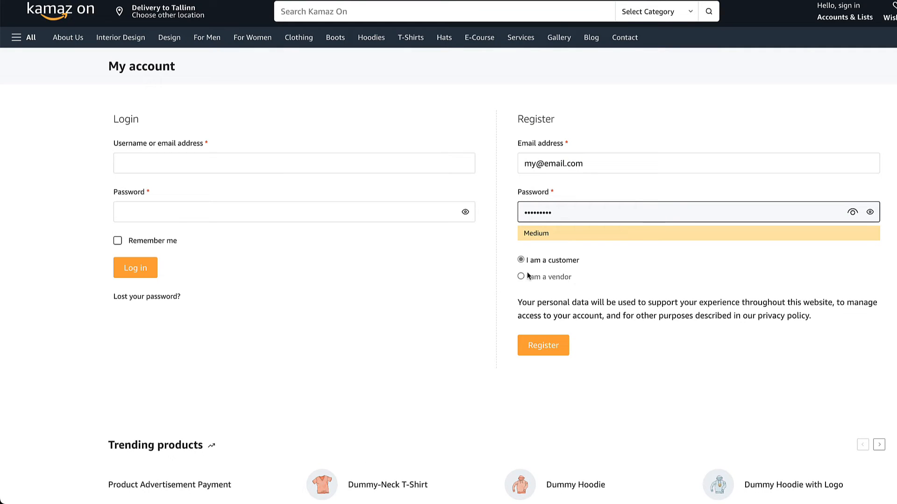
left_click(541, 276)
left_click(600, 281)
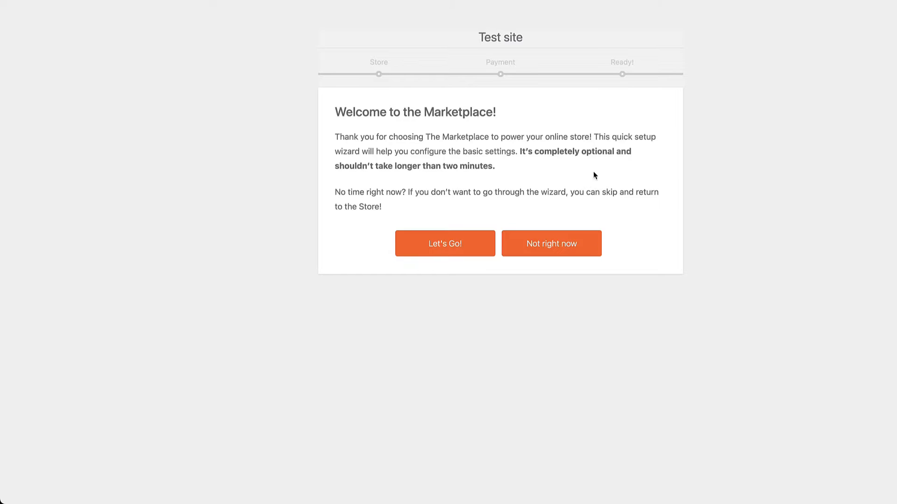
Continue through the wizard's Store Setup and Payment Setup steps to the vendor Store Dashboard
left_click(441, 244)
scroll(730, 197, "down", 2)
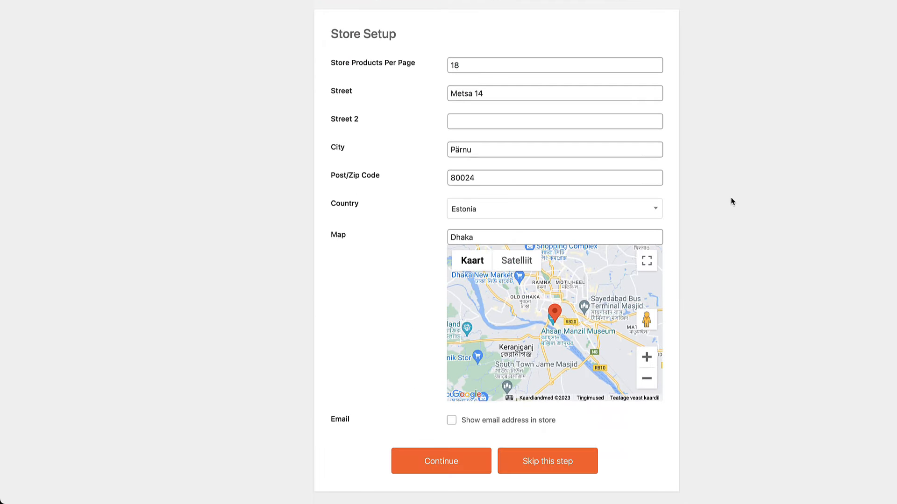
left_click(443, 461)
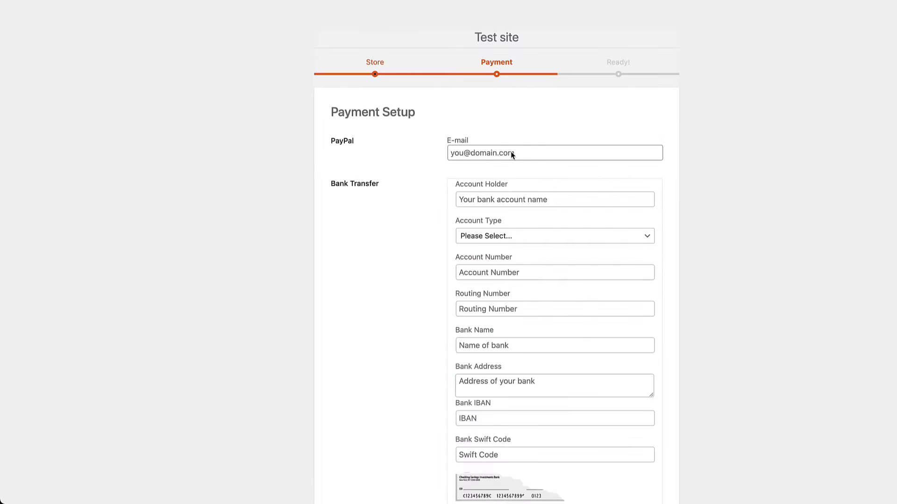
left_click(511, 153)
scroll(682, 200, "down", 5)
left_click(446, 463)
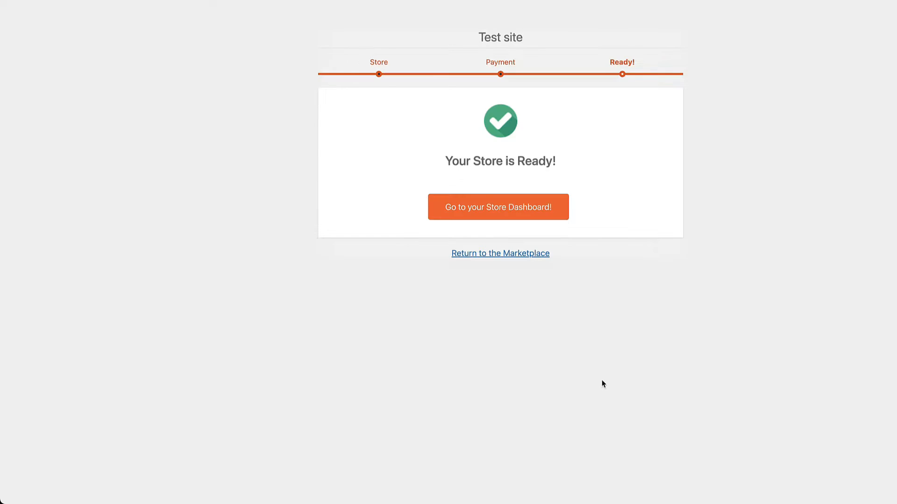
left_click(492, 201)
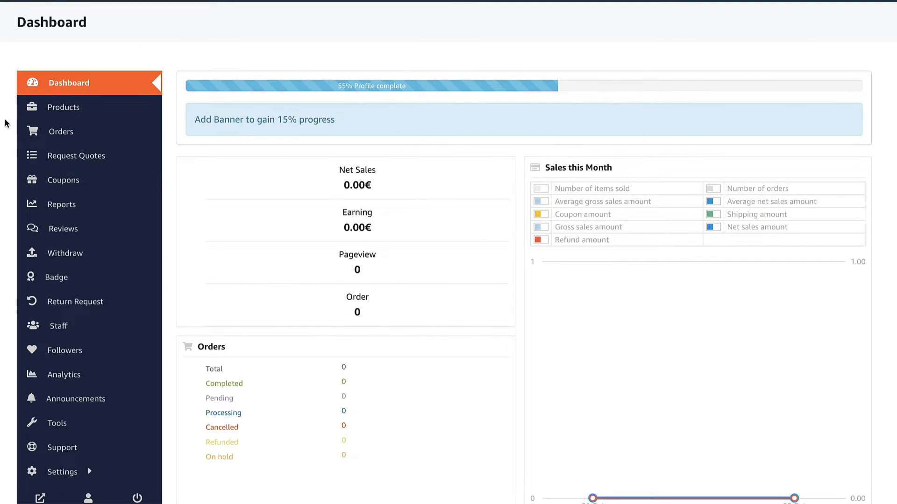
Add a new product titled MackShirt from Products and bring up the cover image uploader
scroll(6, 123, "down", 2)
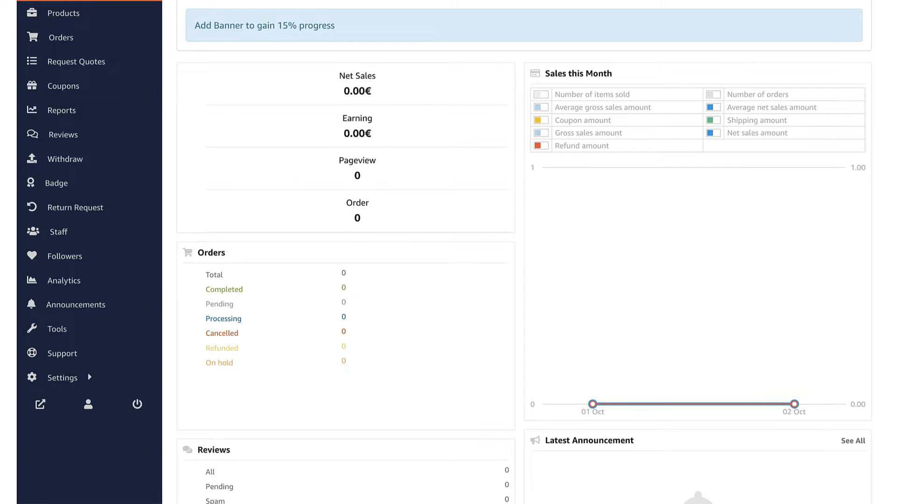
scroll(7, 123, "up", 2)
left_click(85, 112)
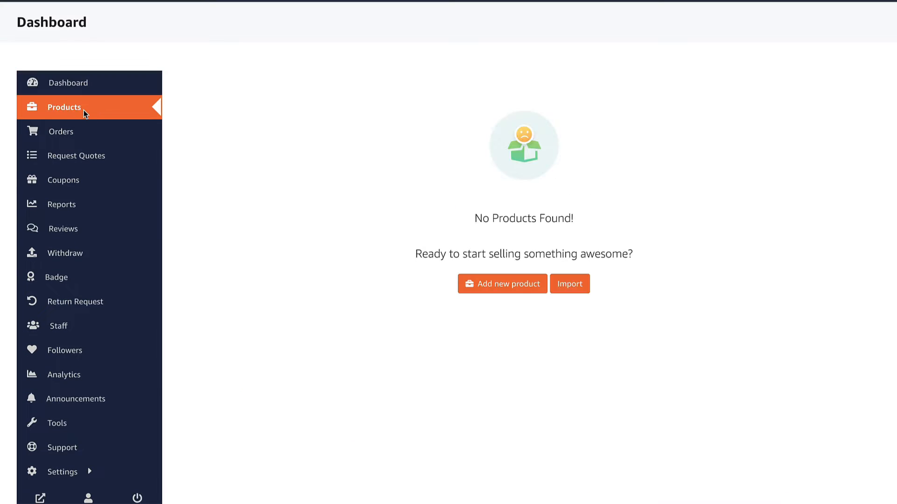
left_click(498, 287)
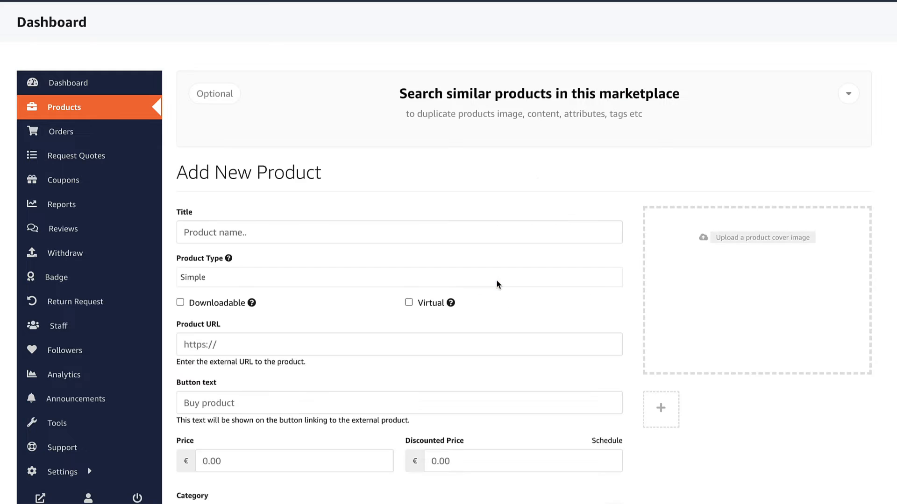
left_click(282, 231)
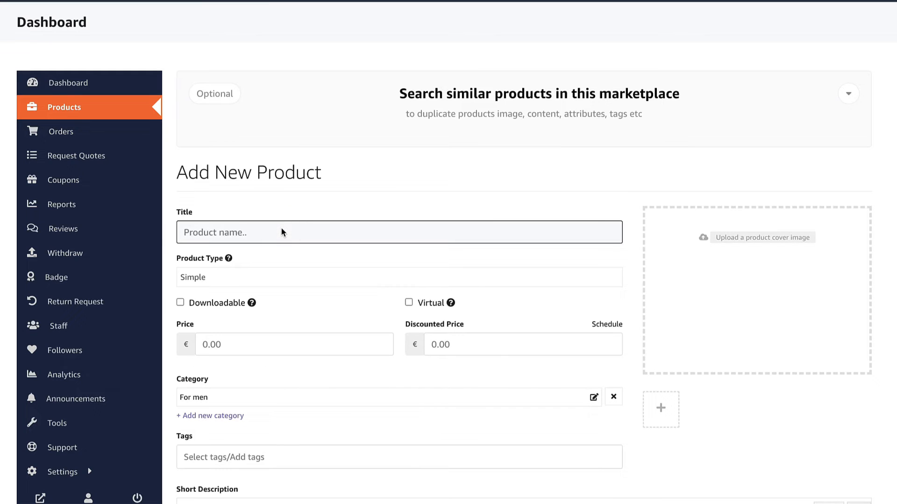
type("MackShirt")
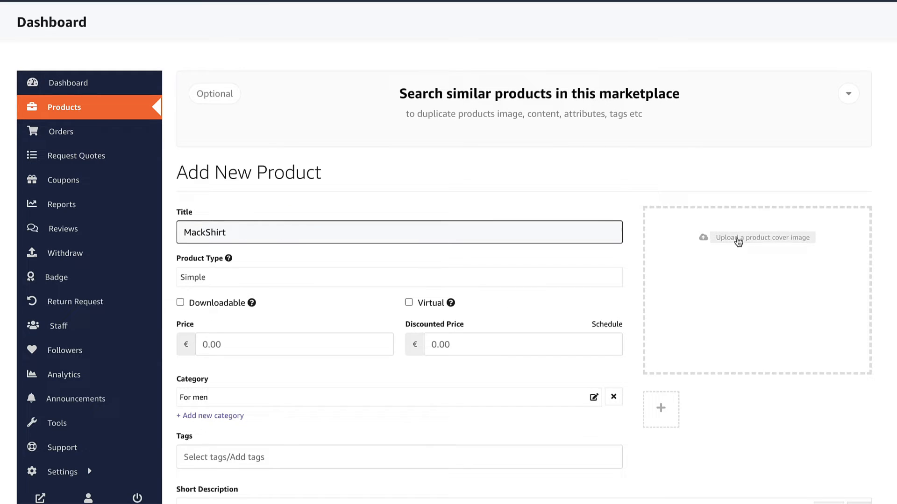
left_click(773, 239)
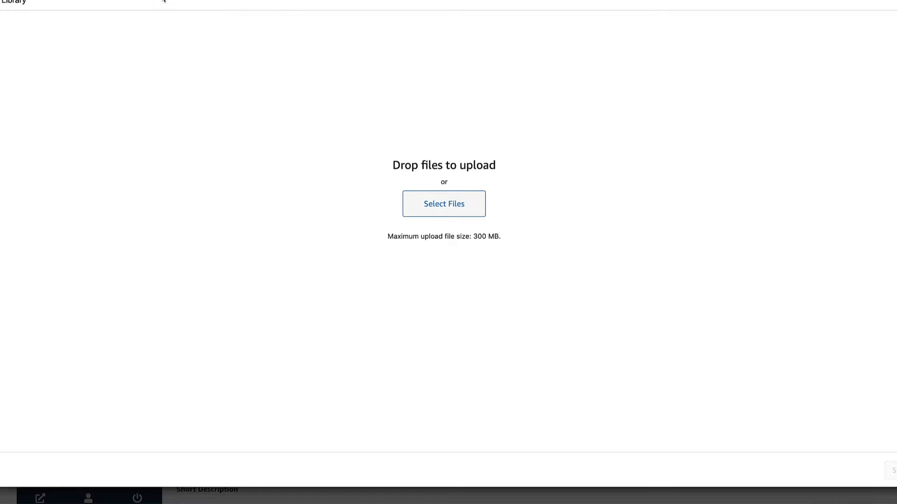
Upload tshirt-2 and set it as MackShirt's cover image
left_click(9, 5)
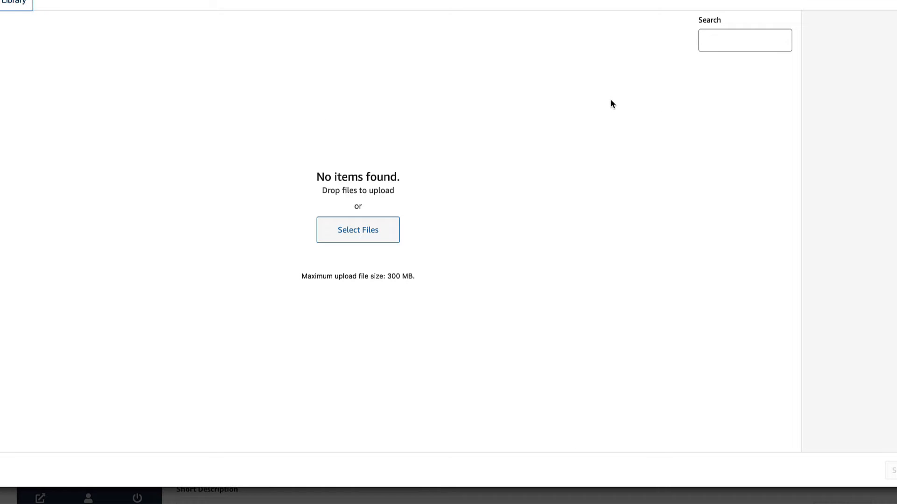
left_click(0, 2)
left_click_drag(703, 246, 537, 222)
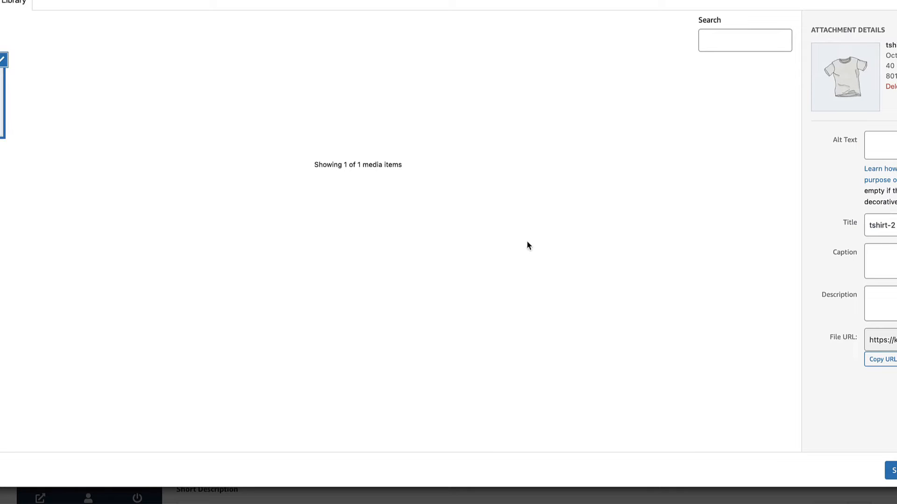
left_click(890, 470)
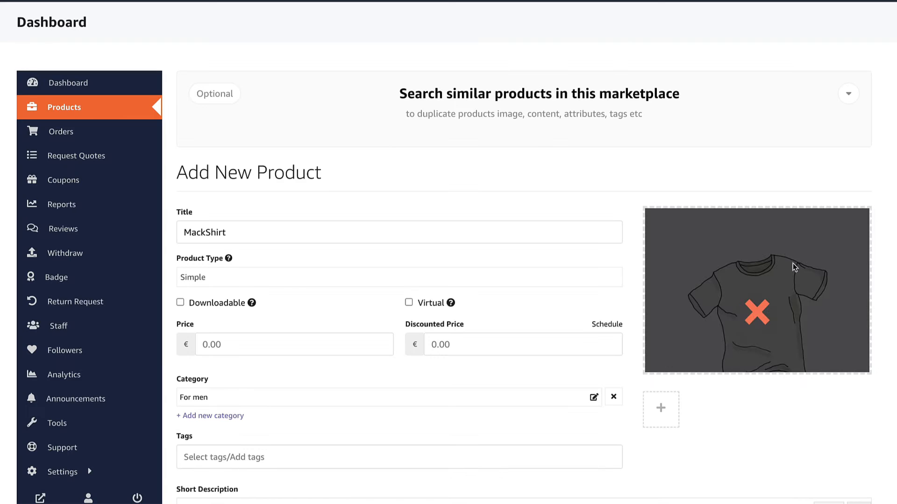
Upload the teal t-shirt image and add it to the product gallery
scroll(735, 360, "down", 1)
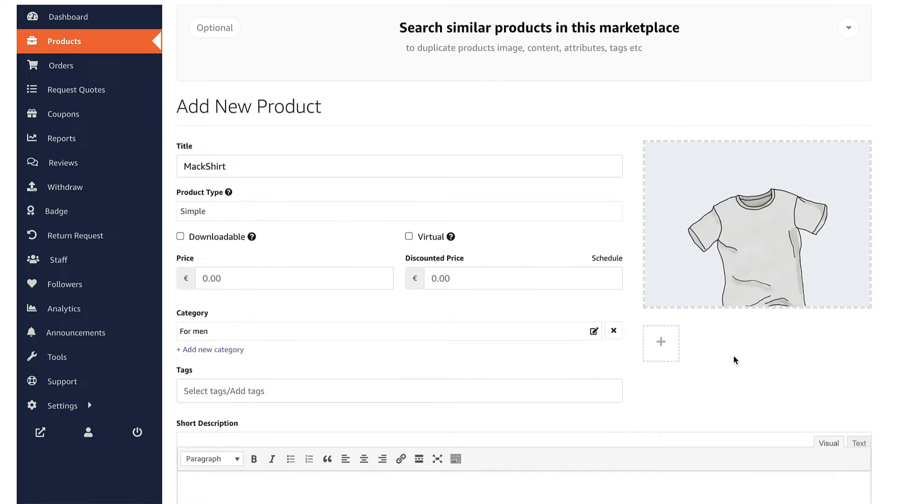
left_click(672, 349)
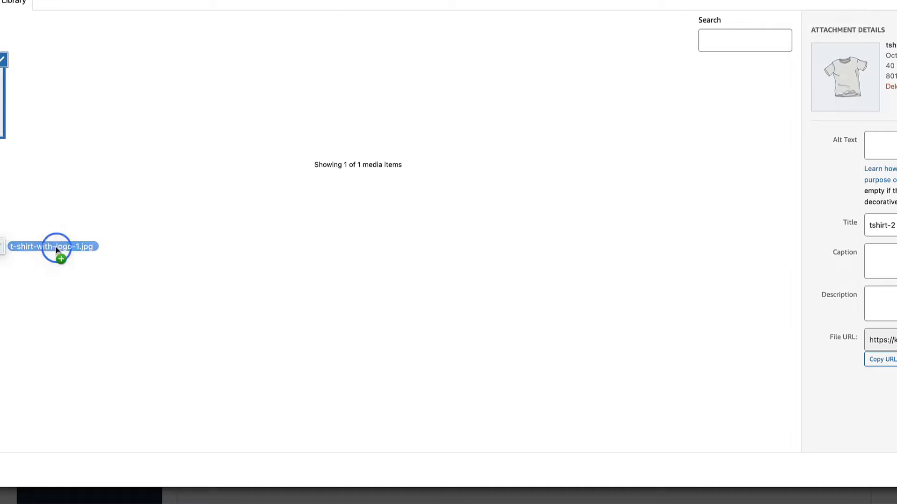
left_click_drag(55, 246, 330, 225)
left_click(88, 61)
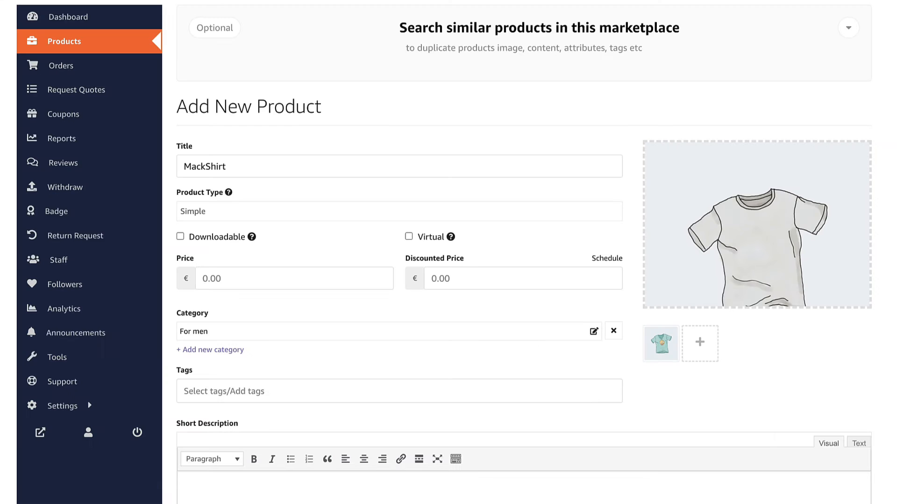
left_click(211, 211)
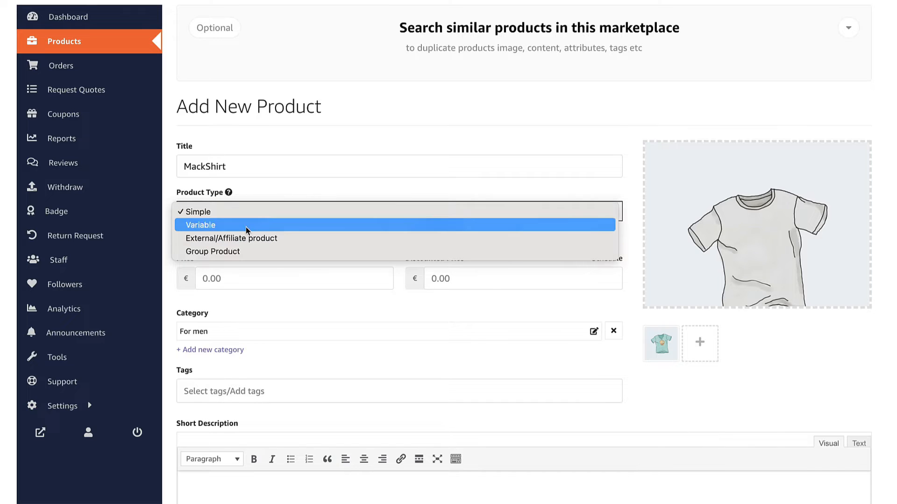
Keep MackShirt a Simple product priced at 25 €
left_click(296, 186)
left_click(259, 278)
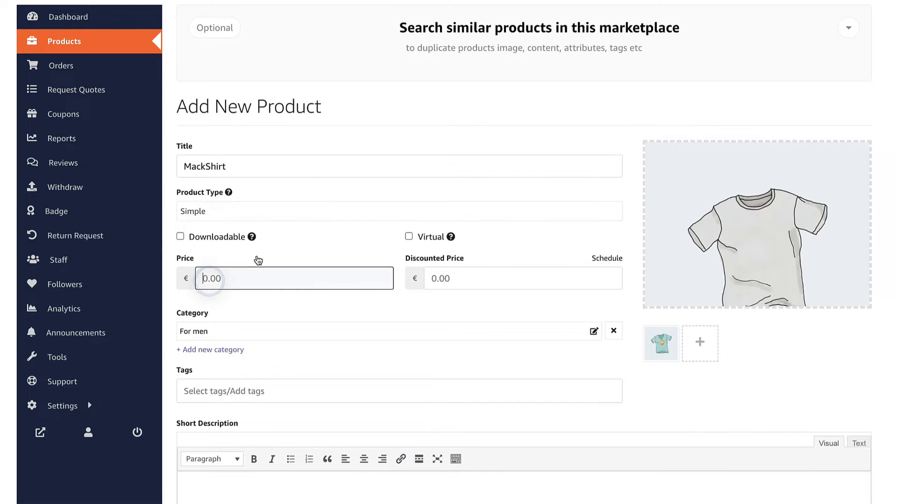
type("25")
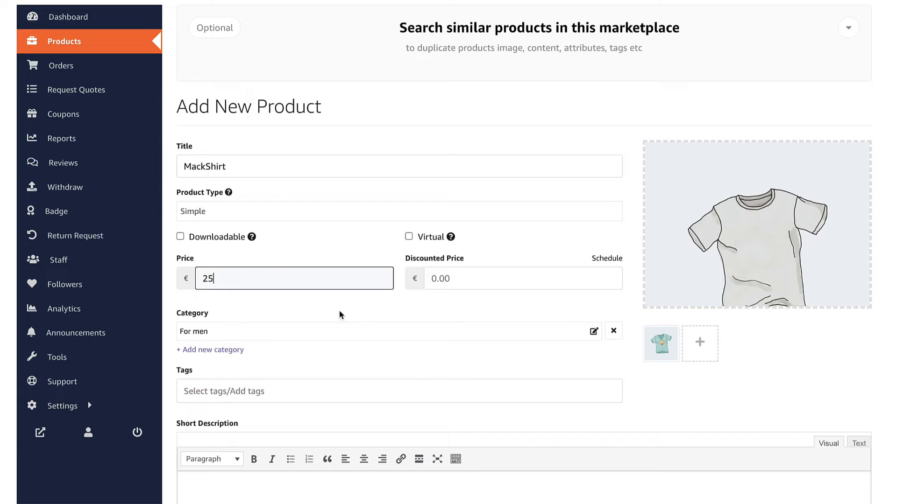
Set the product categories to Clothing and For men
scroll(369, 313, "down", 2)
scroll(374, 305, "down", 1)
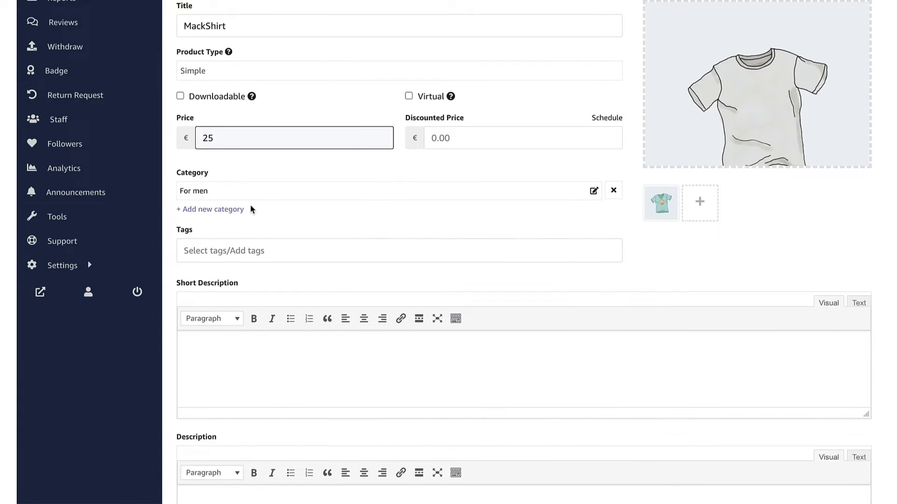
left_click(209, 189)
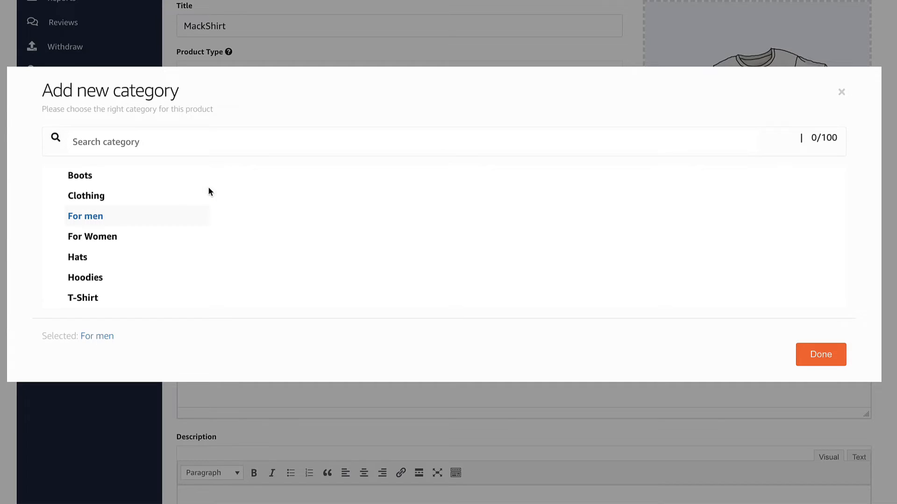
left_click(89, 237)
left_click(93, 278)
left_click(95, 195)
left_click(844, 354)
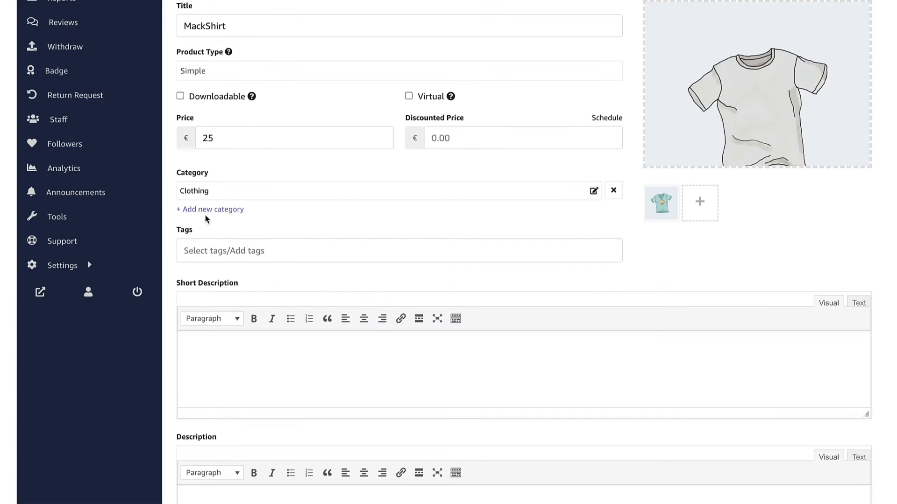
left_click(208, 208)
left_click(232, 218)
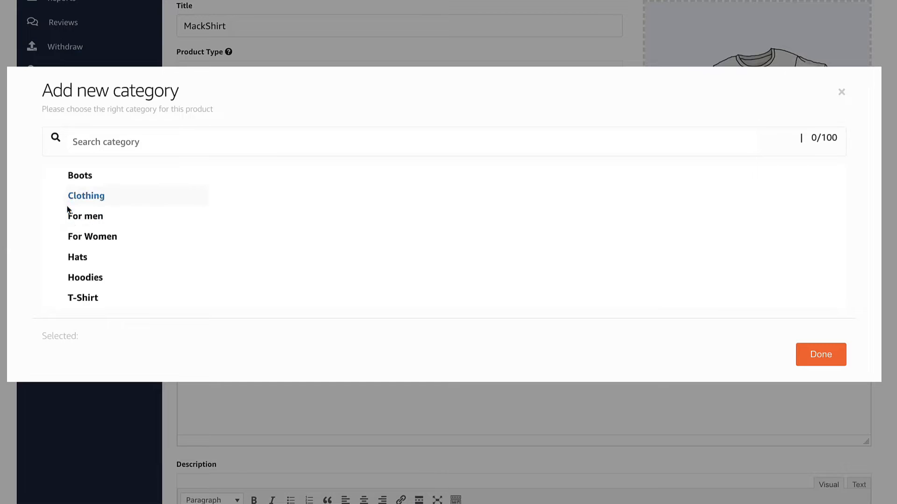
left_click(95, 217)
left_click(823, 348)
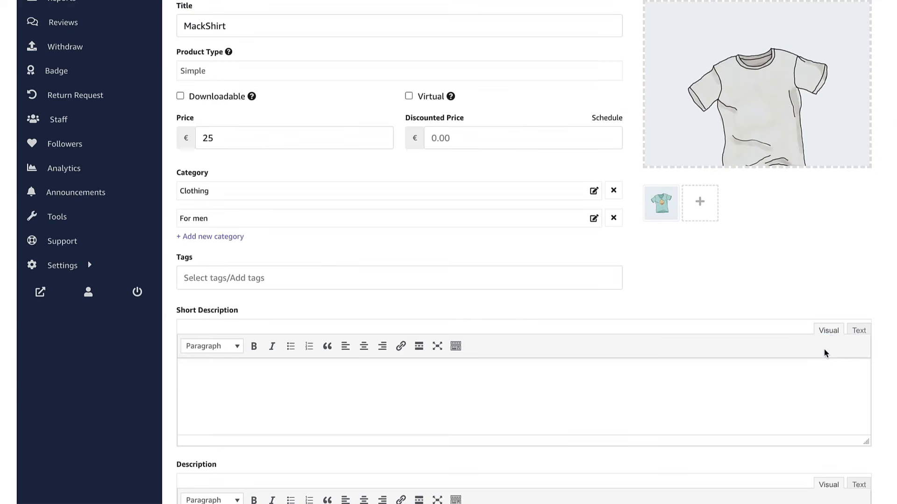
Add the product tags shirt and thsirt
scroll(206, 266, "down", 1)
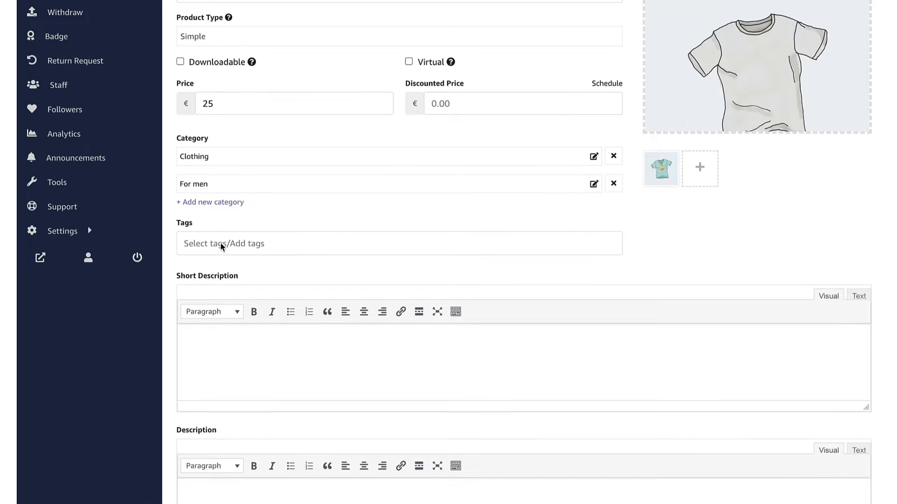
left_click(228, 244)
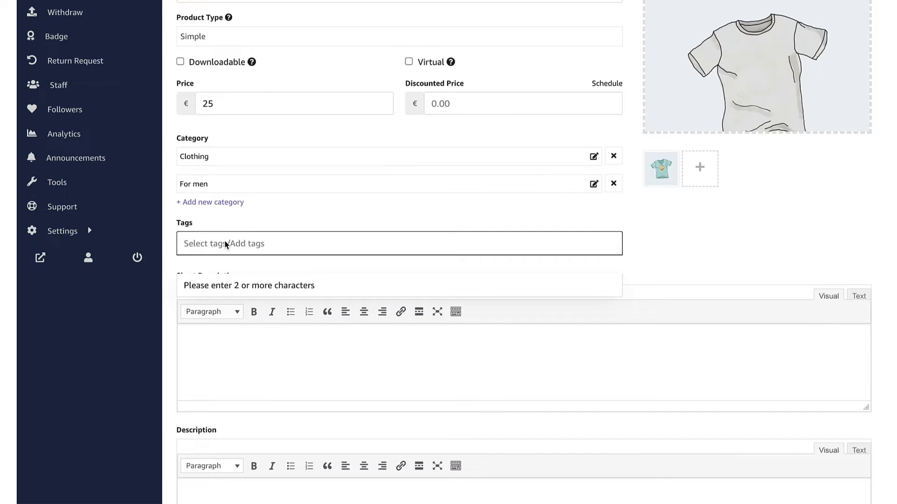
type("shirt")
key("Return")
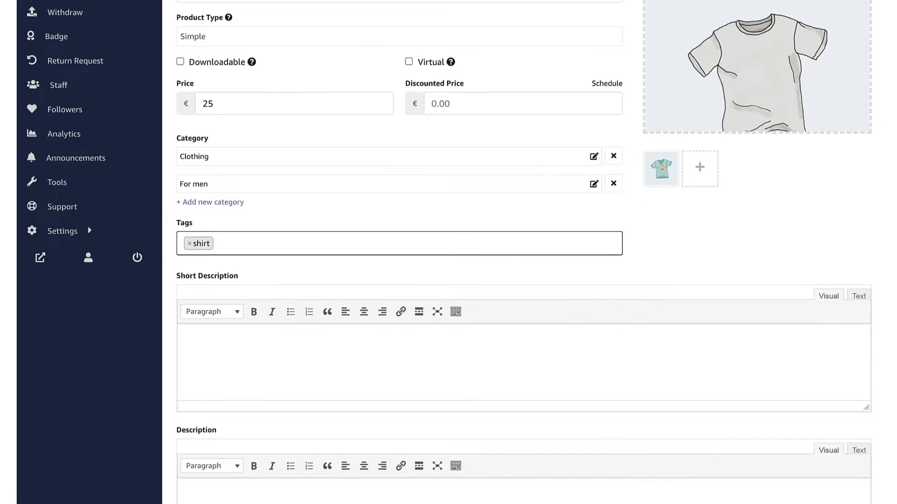
type("thsirt")
key("Return")
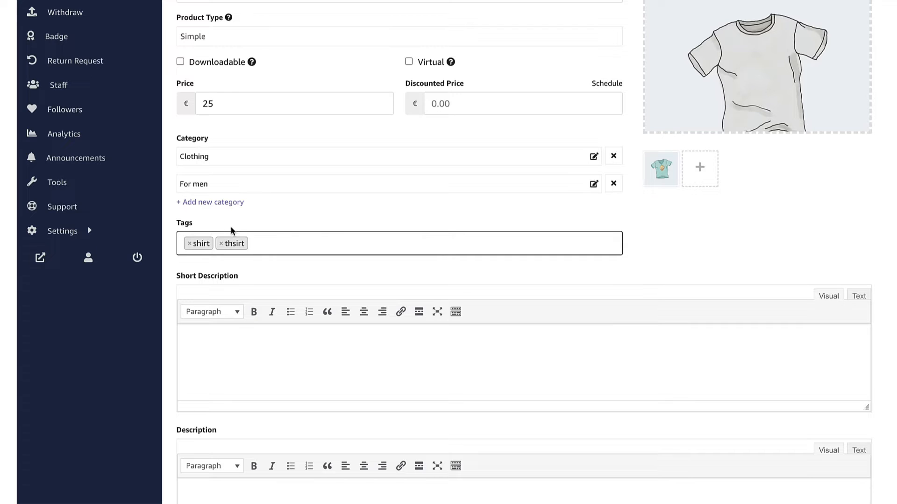
scroll(262, 280, "down", 1)
left_click(294, 315)
Paste placeholder text into the short and full product descriptions
type("Lorem ipsum dolor sit amet consectetur adipiscing elit eleifend augue egestas, ullamcorper placerat ligula metus ac hac vitae pellentesque malesuada molestie, penatibus nisl montes natoque sed scelerisque semper litora aliquet. Montes pretium in maecenas facilisi duis class sagittis himenaeos, aptent sapien euismod curabitur platea molestie etiam.")
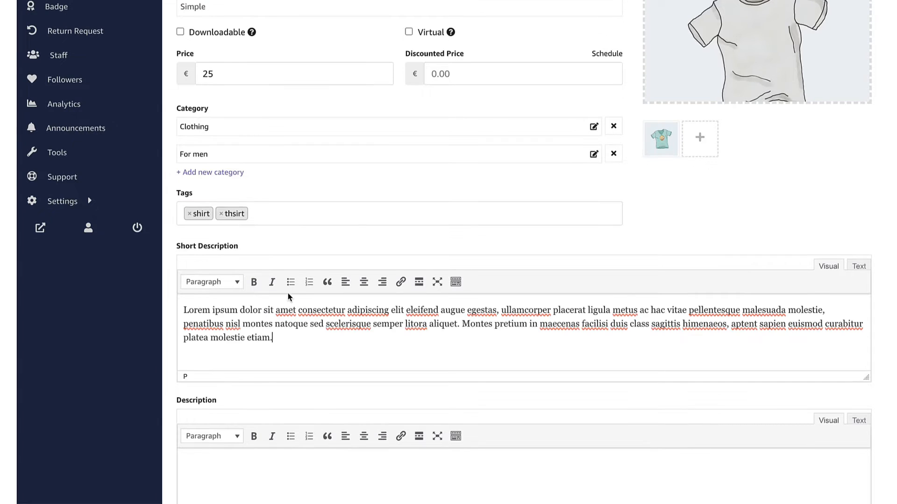
scroll(290, 252, "down", 5)
left_click(290, 252)
key("ctrl+v")
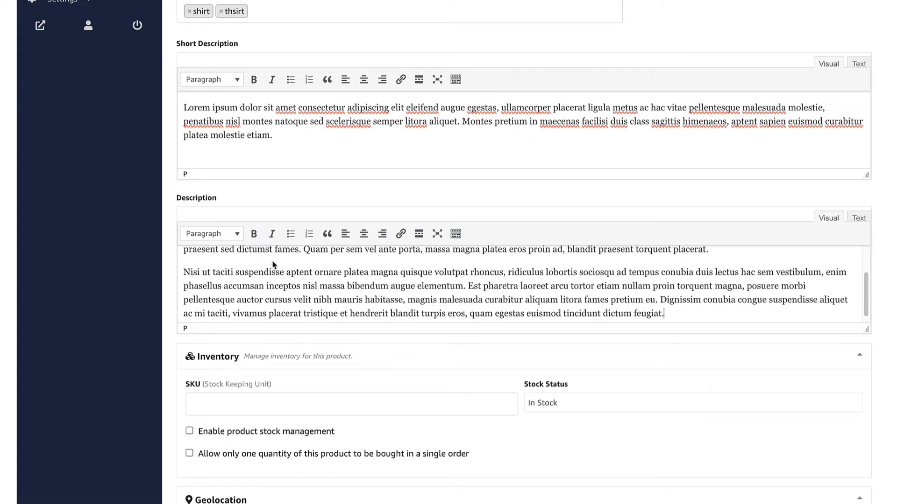
scroll(519, 309, "down", 1)
scroll(518, 309, "down", 4)
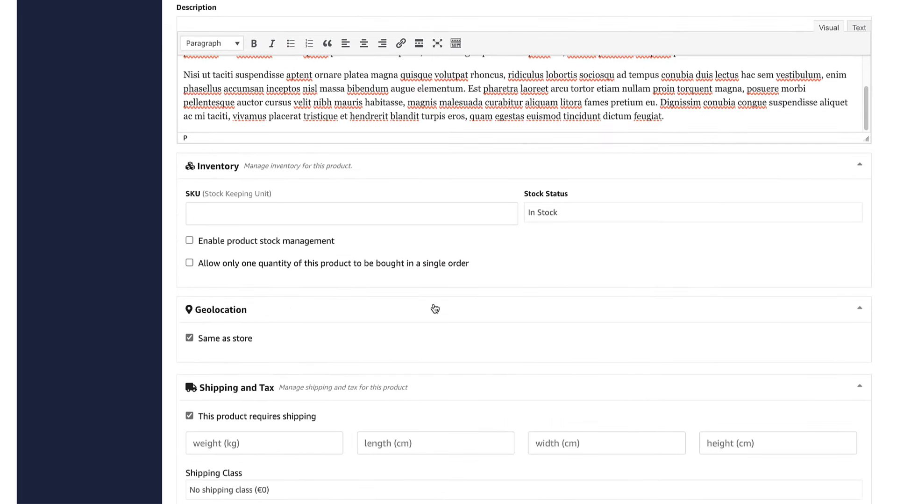
Enter SKU ABV-234, keep In Stock, manage stock with quantity 20, and disallow backorders
left_click(267, 212)
type("ABV-234")
left_click(595, 212)
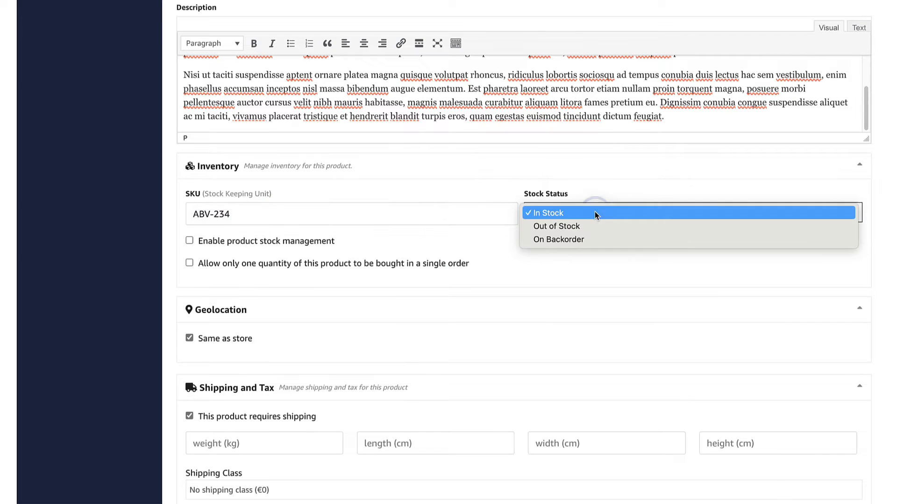
left_click(595, 212)
left_click(219, 241)
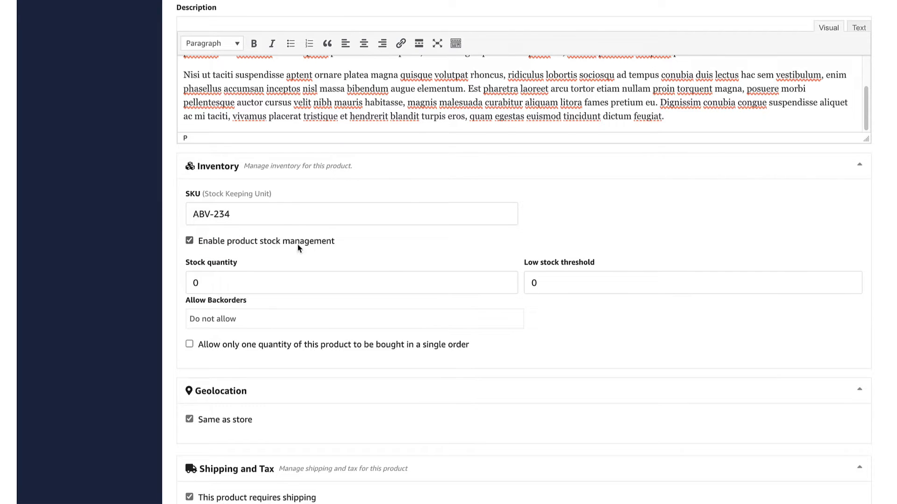
left_click(196, 282)
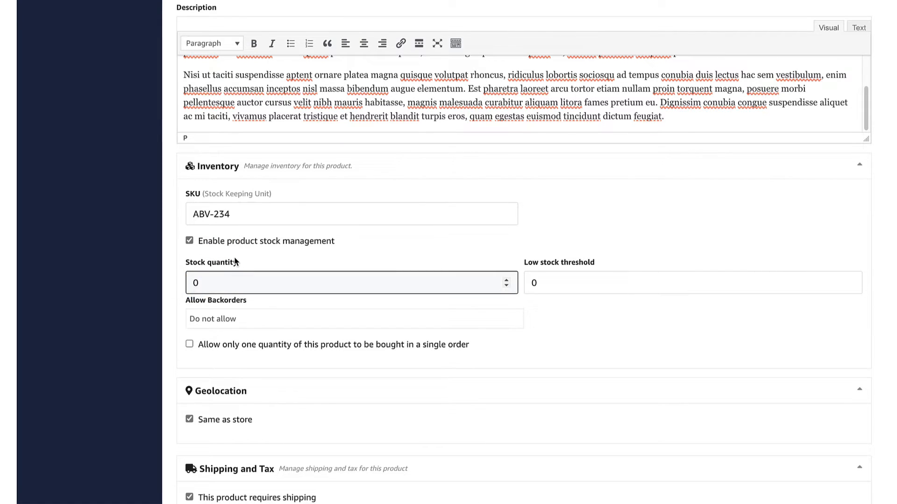
type("2")
scroll(514, 280, "down", 3)
left_click(243, 234)
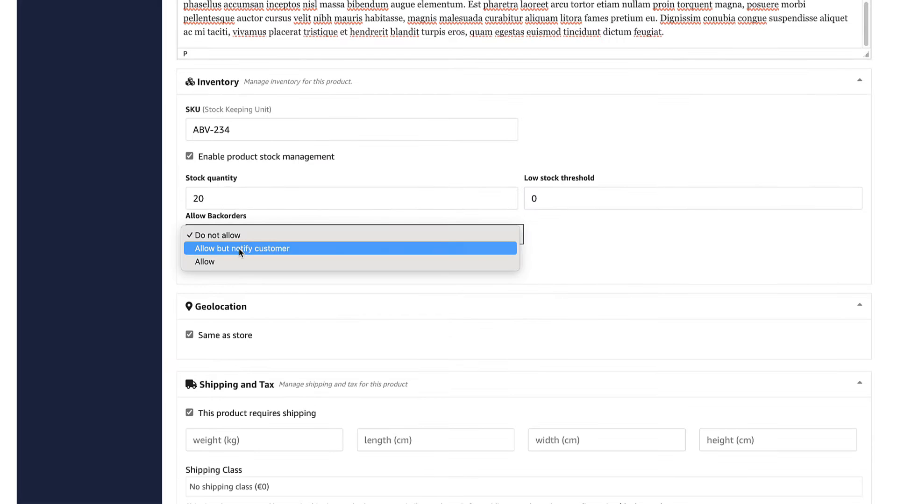
left_click(247, 232)
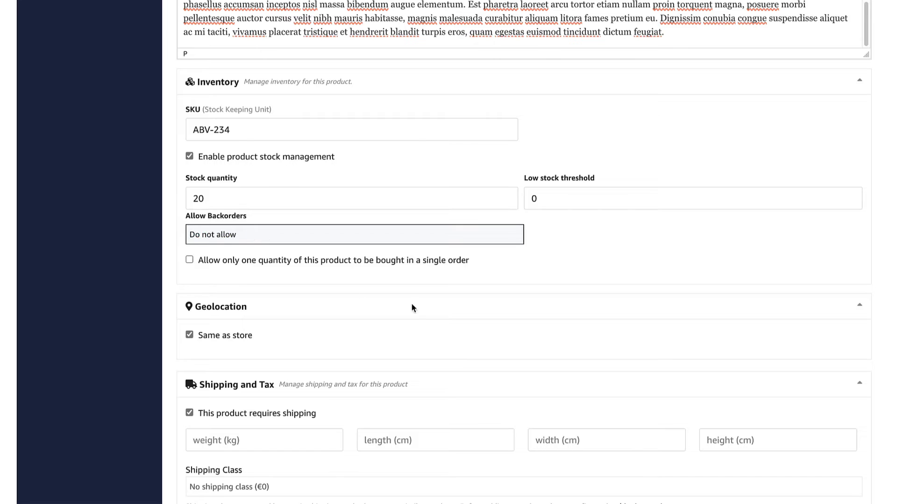
scroll(447, 278, "down", 5)
scroll(448, 278, "up", 2)
Set the product weight to 0.1 kg and keep 'No shipping class (€0)'
left_click(261, 219)
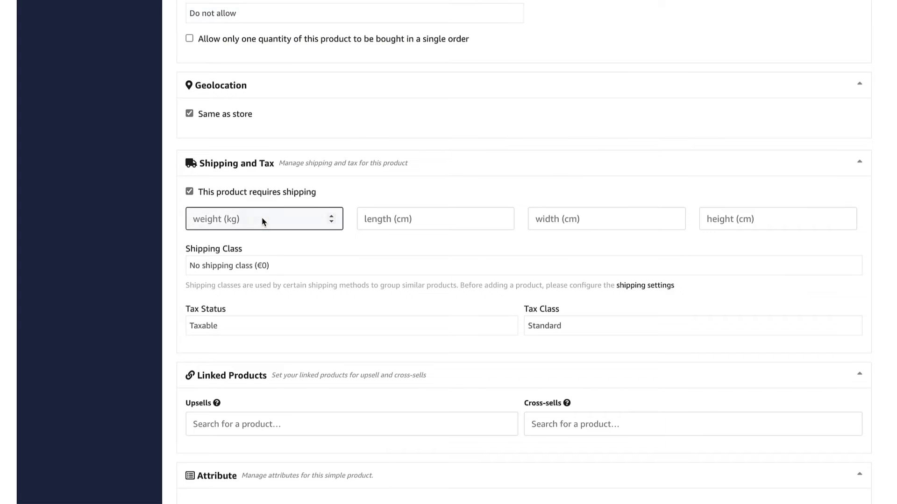
type("1")
key("BackSpace")
type("0.1")
scroll(410, 201, "down", 1)
left_click(286, 209)
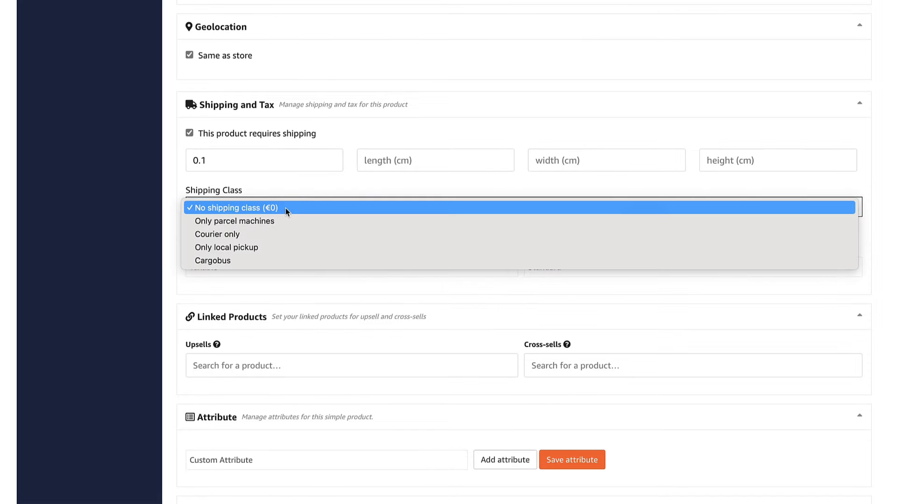
left_click(172, 235)
Scroll through the linked products section past the upsell search field
scroll(264, 194, "down", 1)
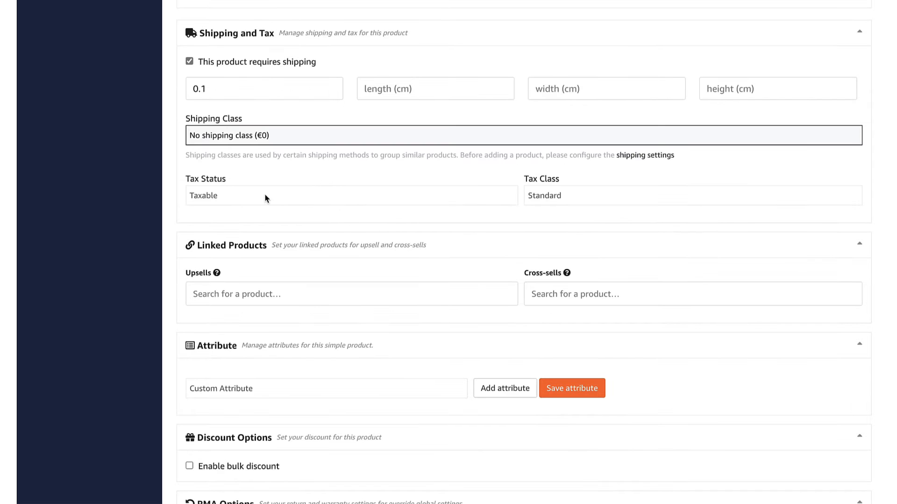
scroll(298, 238, "down", 1)
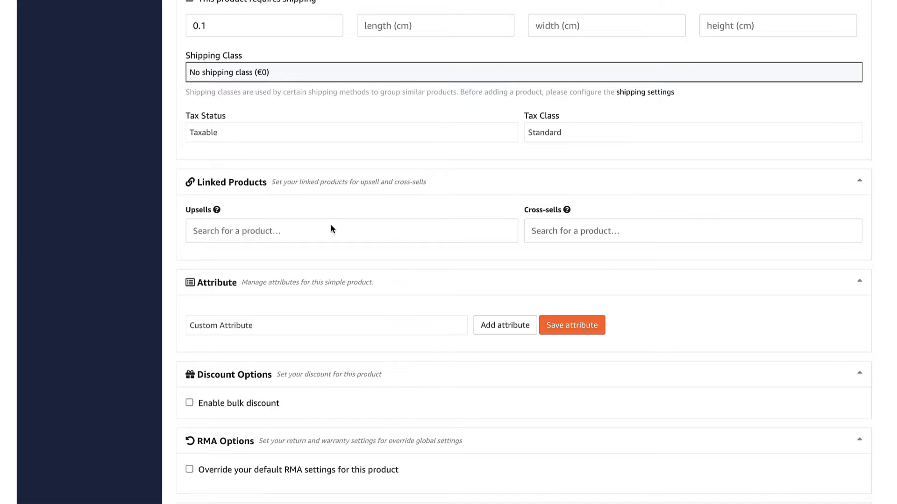
left_click(267, 233)
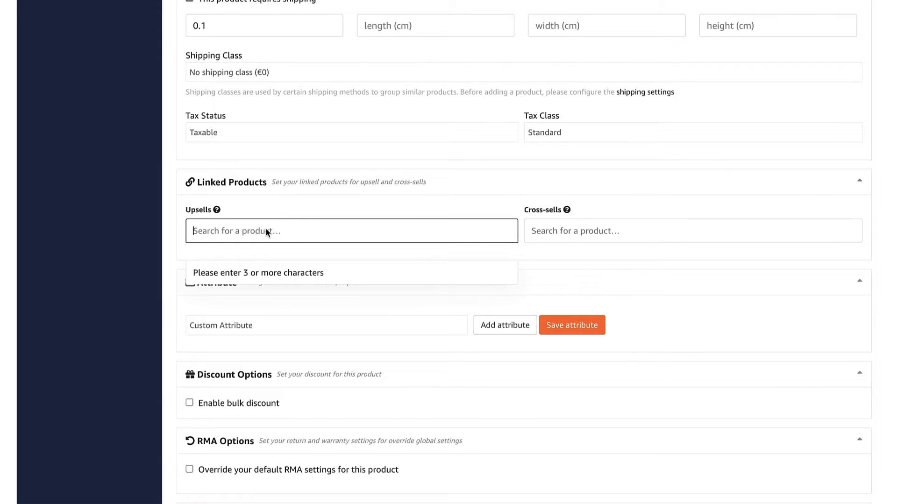
scroll(416, 194, "down", 3)
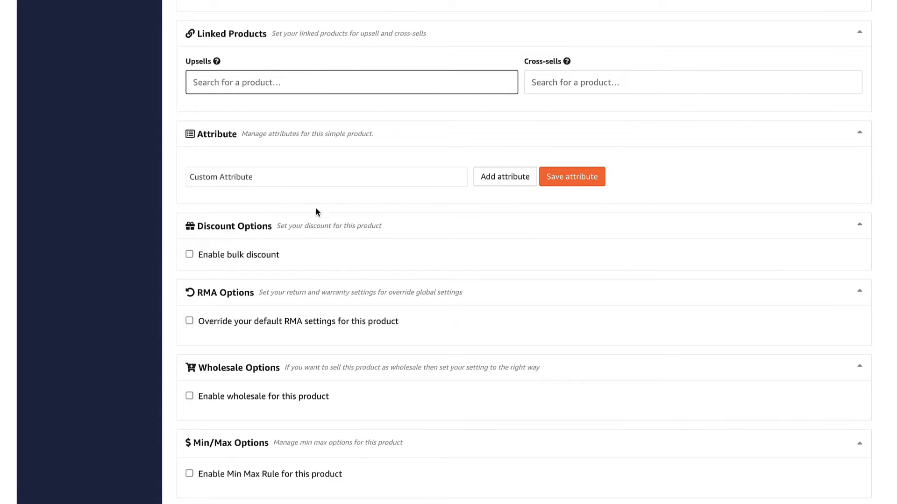
scroll(396, 217, "down", 1)
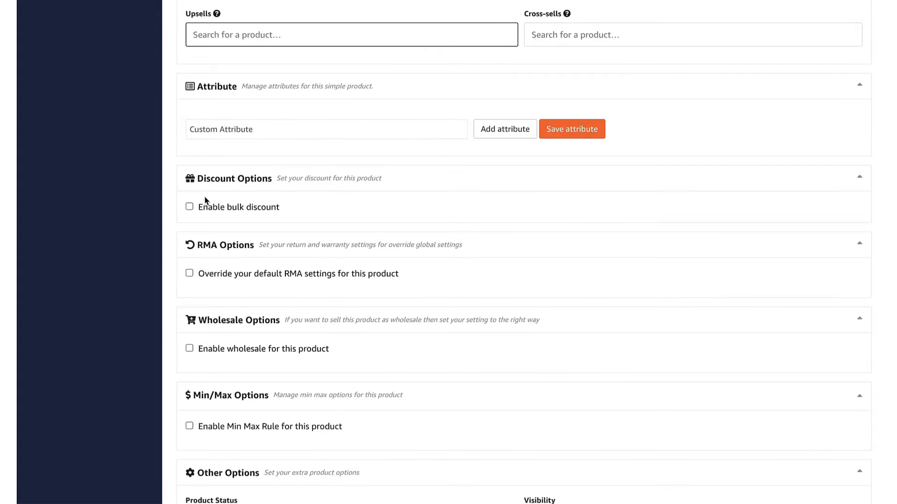
scroll(208, 205, "down", 3)
scroll(233, 136, "up", 1)
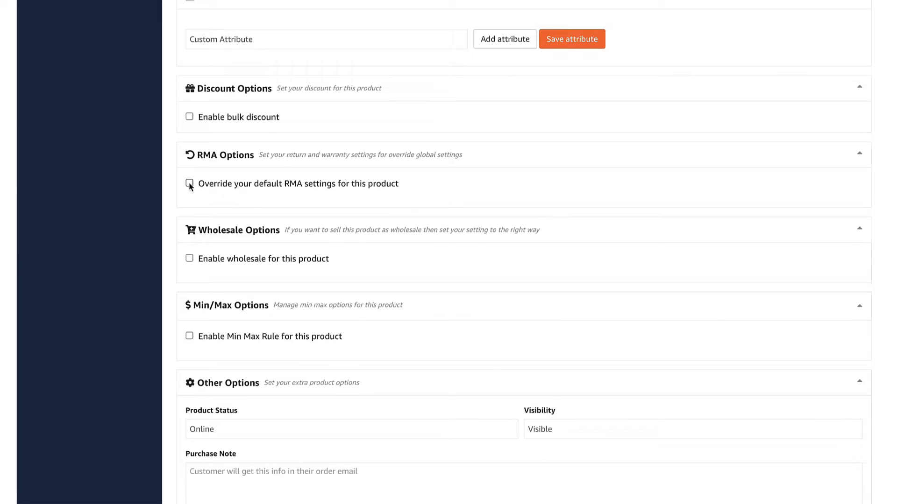
Enable wholesale with Wholesale Price 17 and Minimum Quantity 5
scroll(190, 222, "down", 1)
left_click(189, 222)
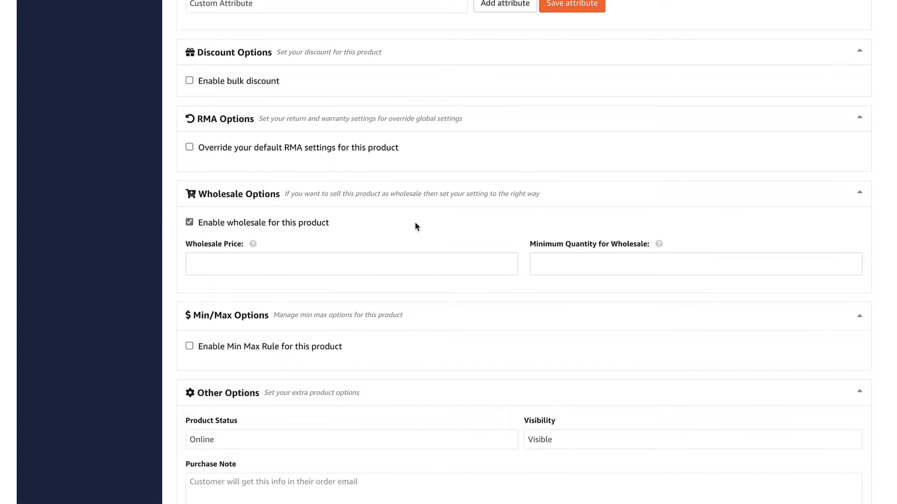
left_click(301, 266)
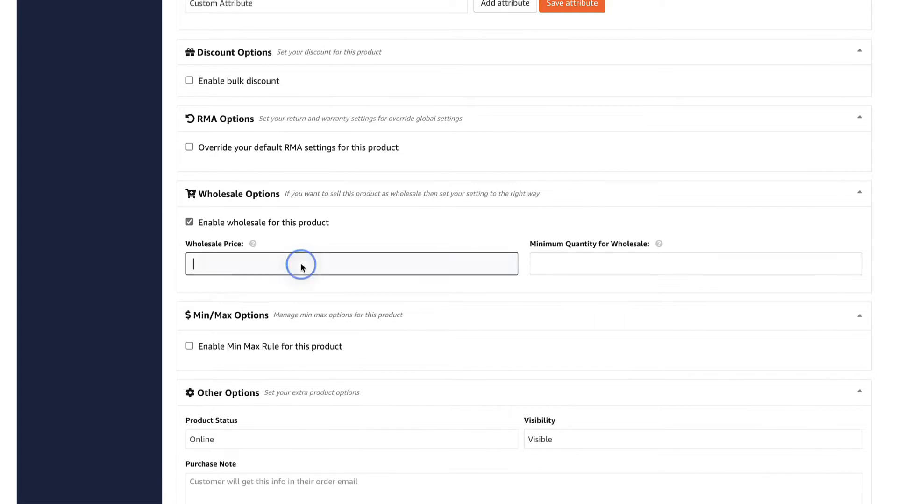
type("2")
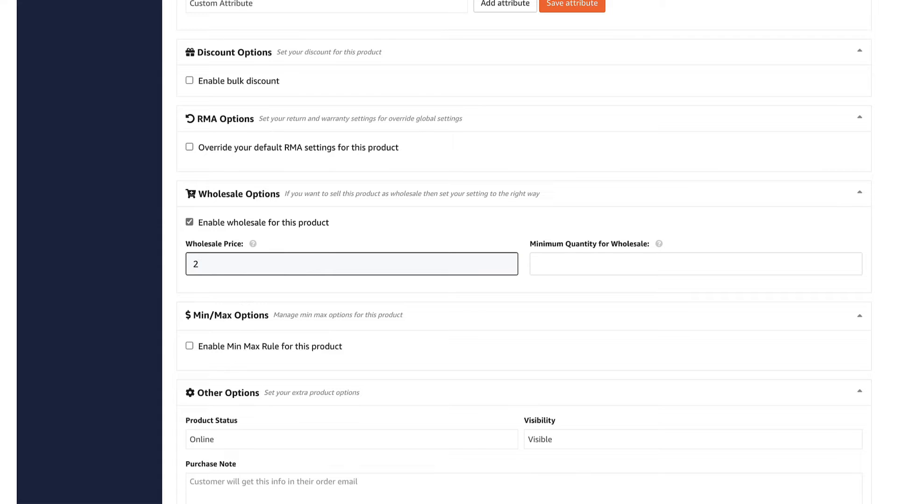
key("BackSpace")
type("17")
left_click(583, 265)
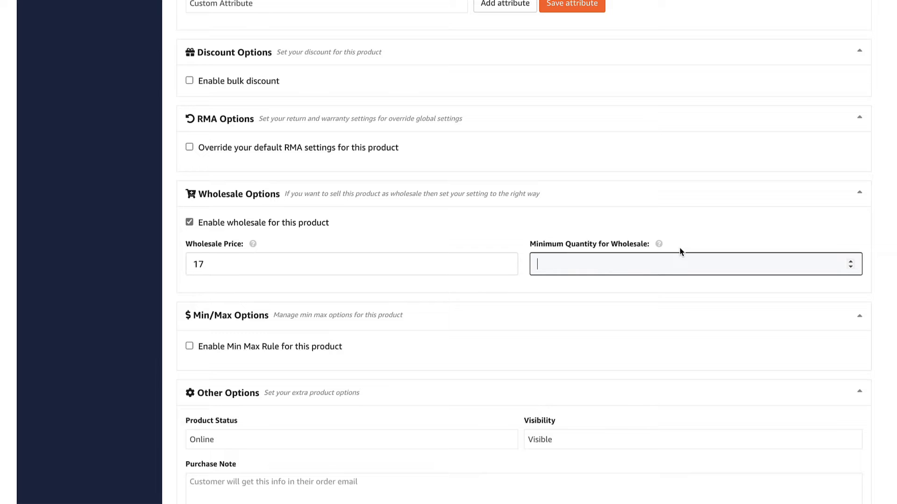
type("5")
Turn on min/max rules, keep Product Status Online, and save the product
scroll(262, 280, "down", 1)
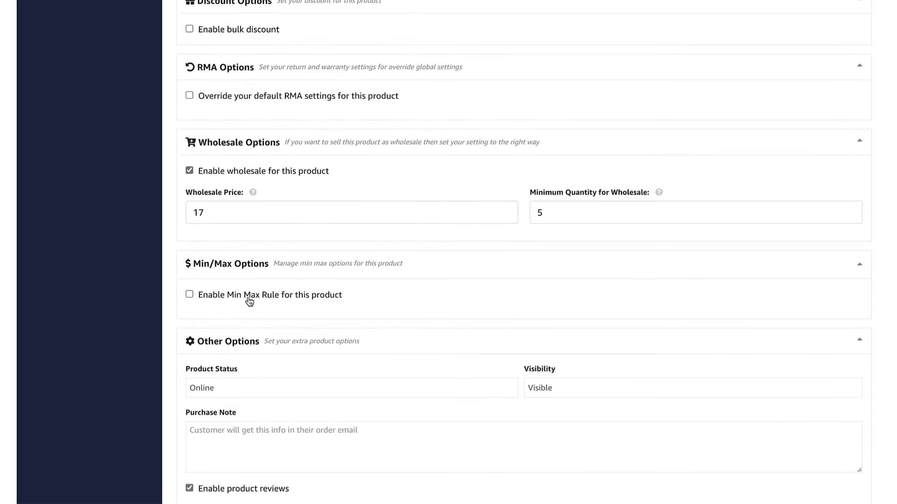
left_click(189, 295)
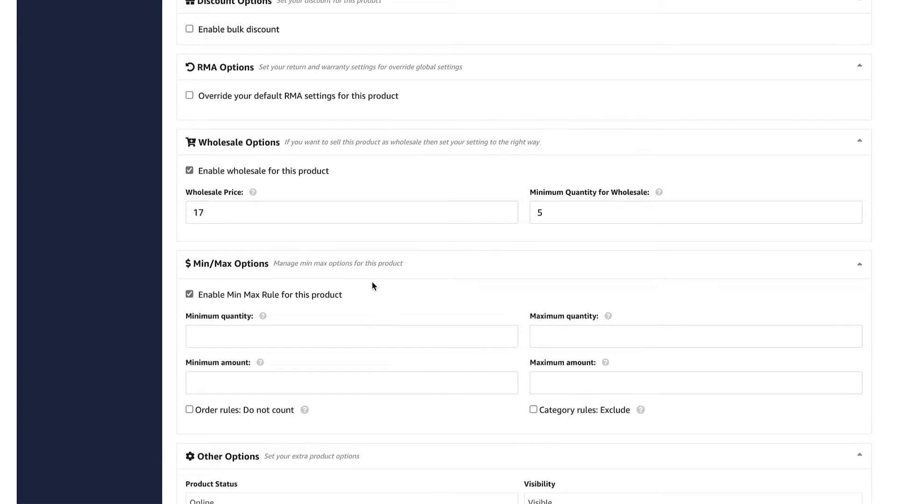
scroll(371, 282, "down", 1)
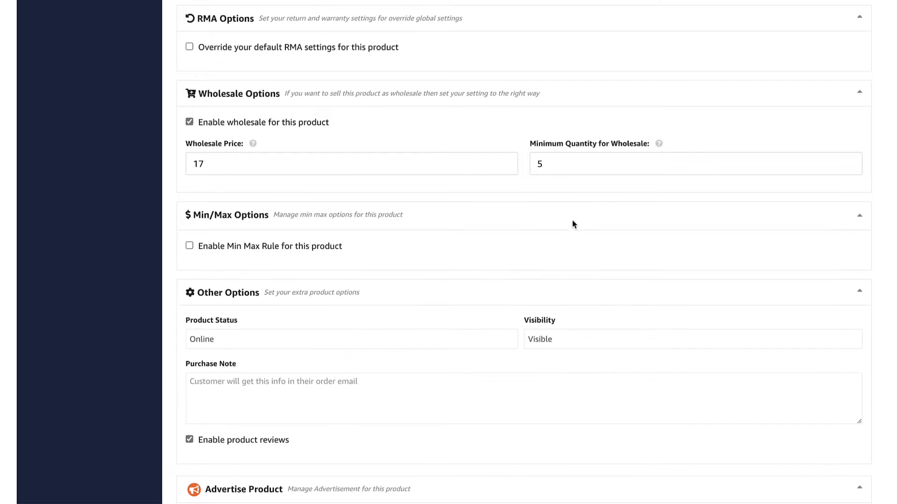
scroll(607, 206, "down", 3)
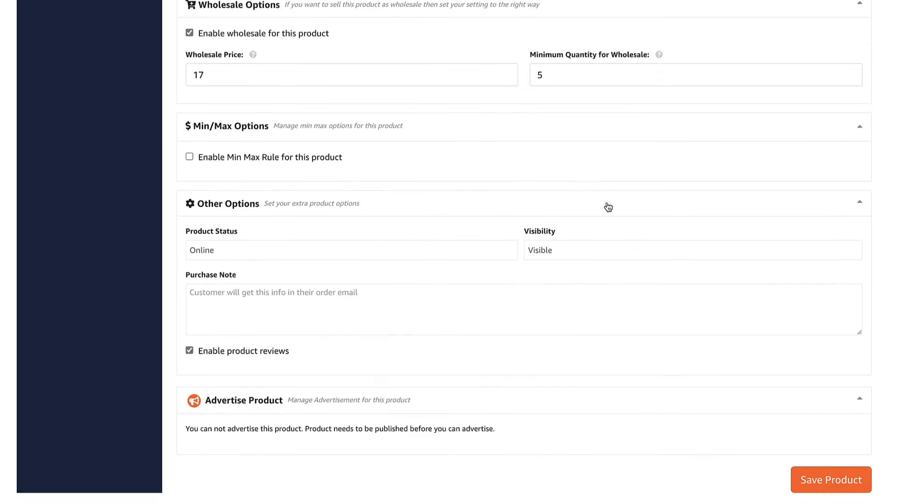
scroll(606, 206, "down", 1)
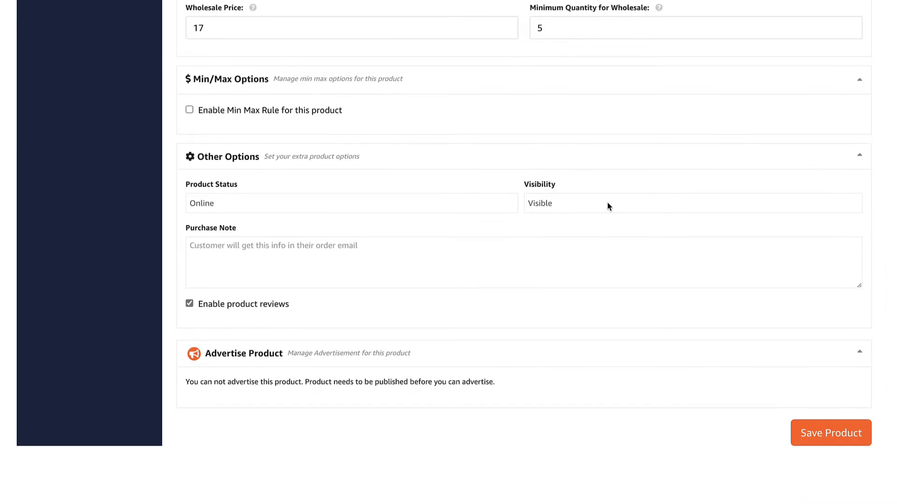
left_click(236, 192)
left_click(233, 188)
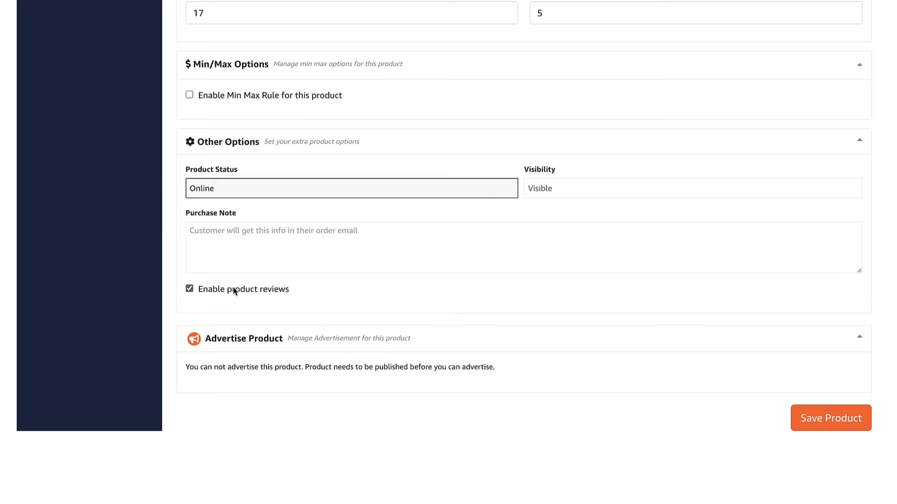
left_click(825, 415)
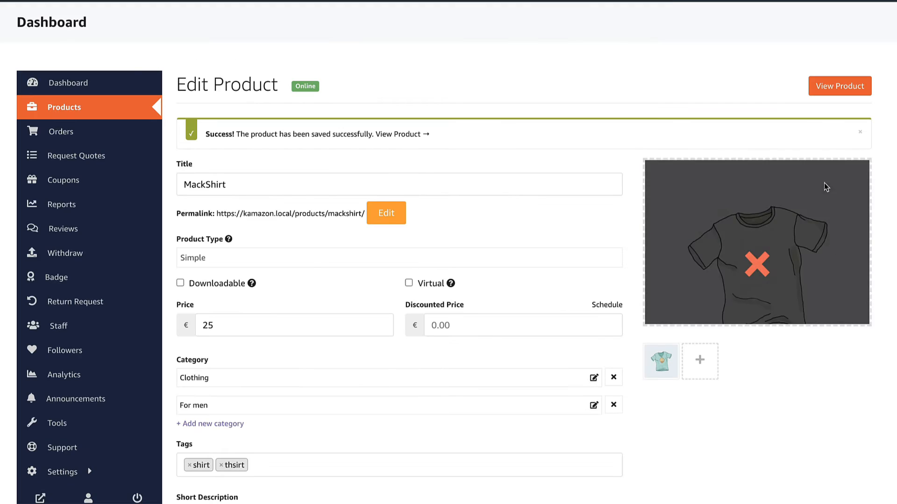
View MackShirt on the storefront in a new tab, then open and close the Get Support form
left_click(835, 84)
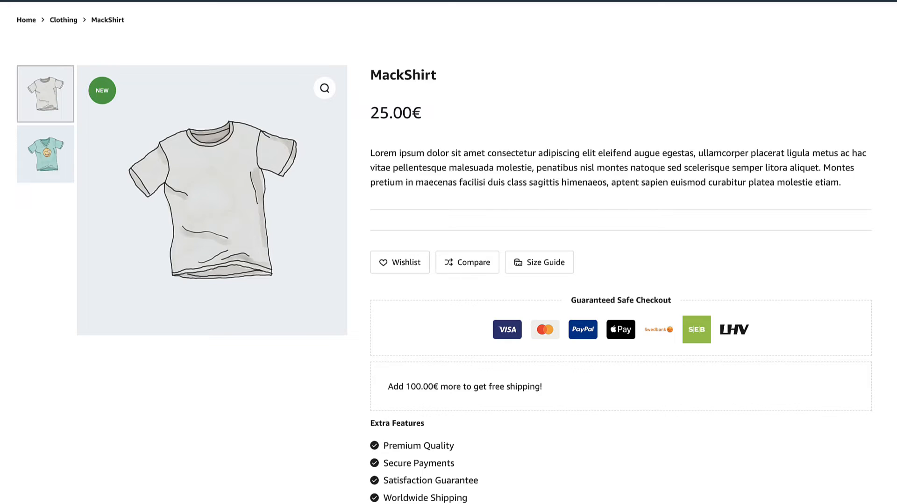
key("super+t")
key("super+v")
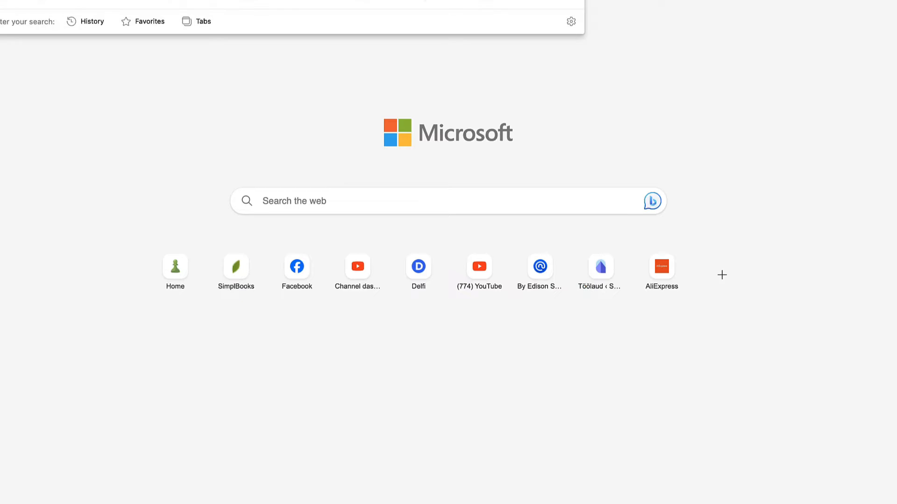
key("Return")
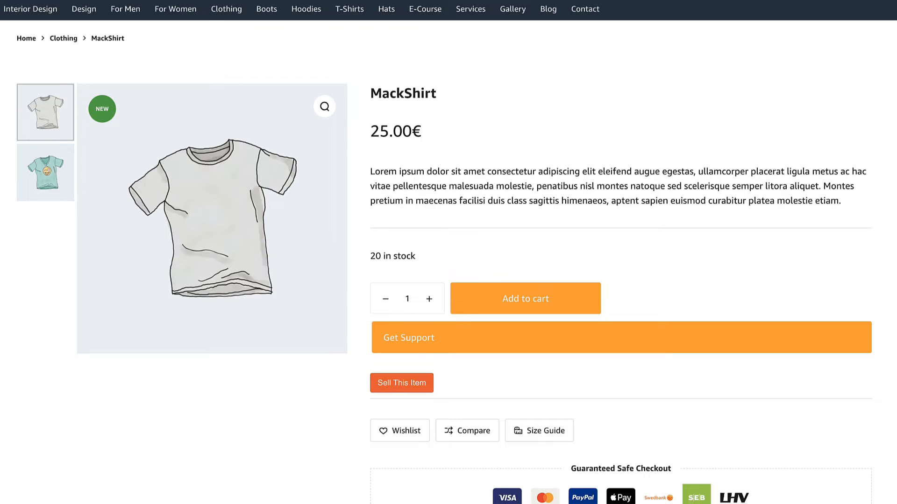
left_click(408, 343)
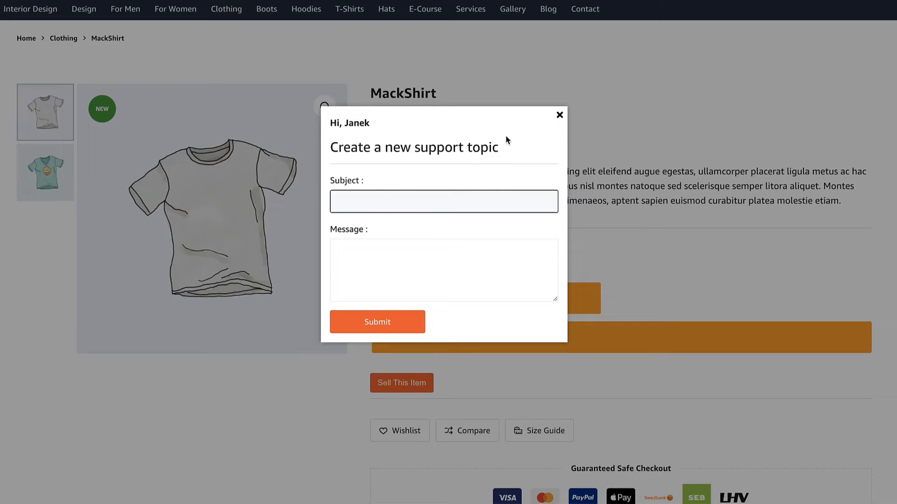
left_click(559, 115)
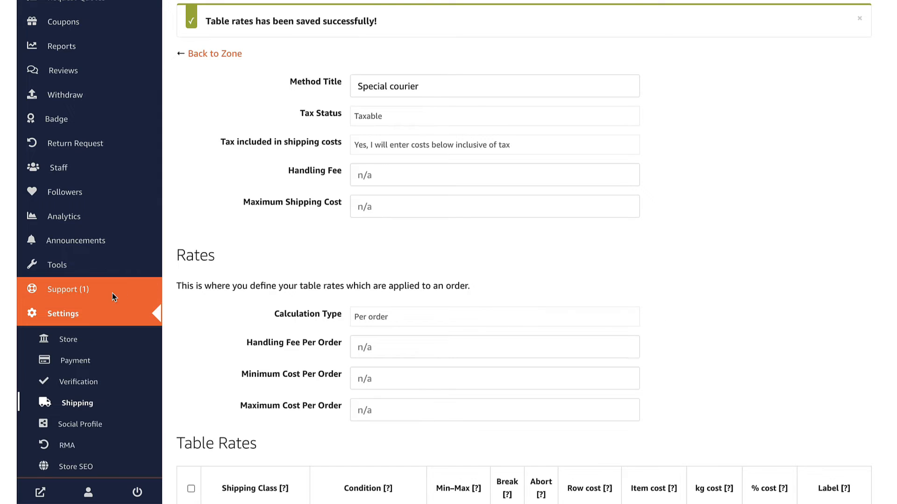
Open the vendor Support tickets and read the 'Where is my package?' ticket
left_click(66, 290)
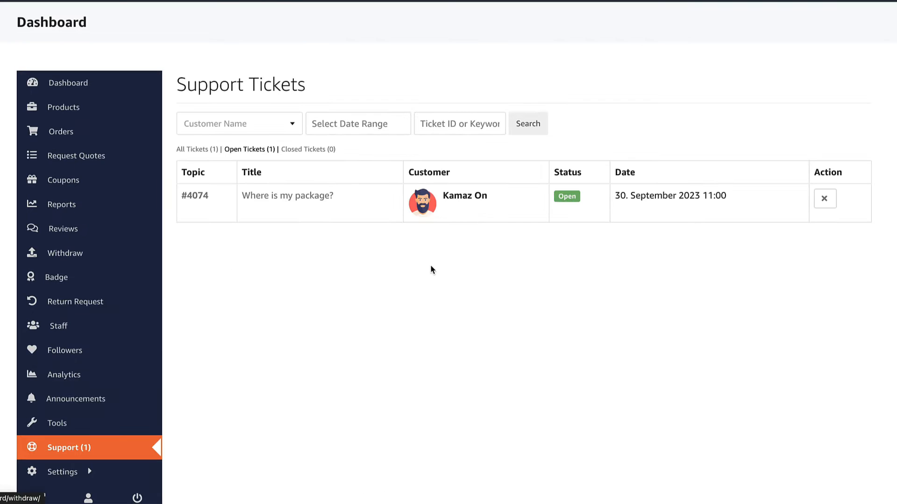
scroll(434, 270, "down", 3)
left_click(305, 68)
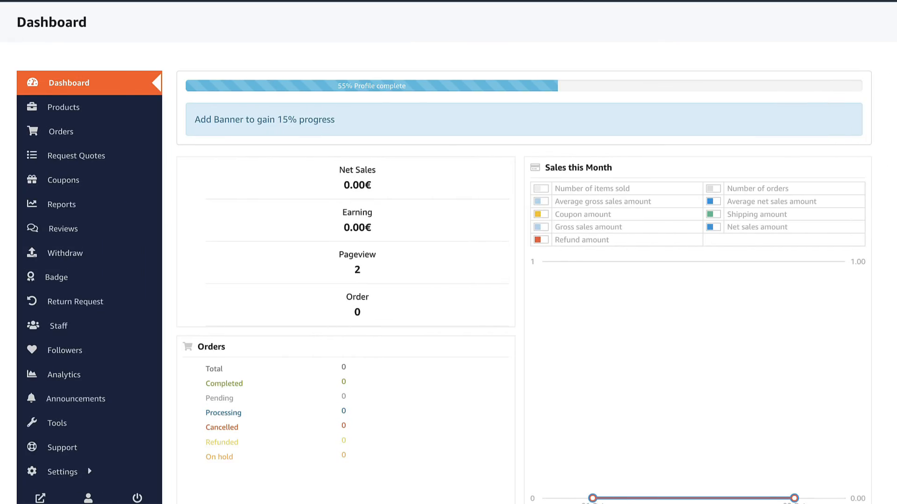
Go to Settings > Shipping and begin adding a method to the Estonia zone
scroll(448, 252, "down", 1)
mouse_move(49, 422)
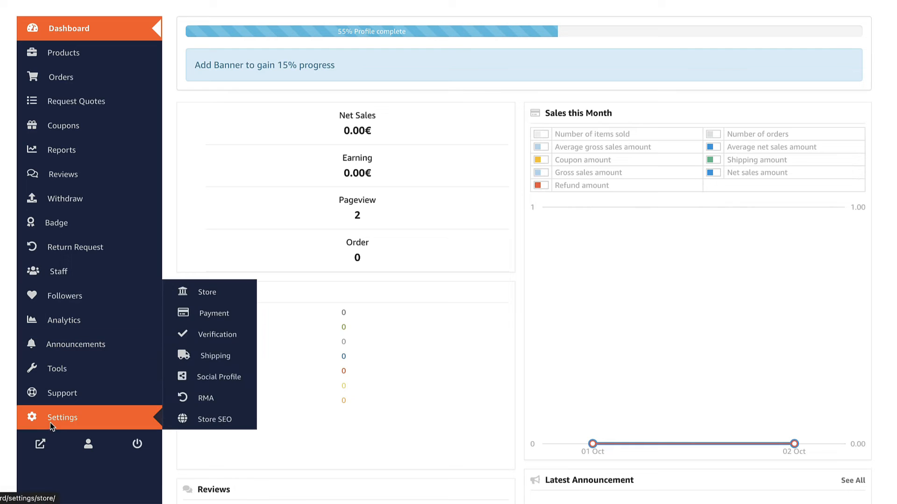
left_click(216, 356)
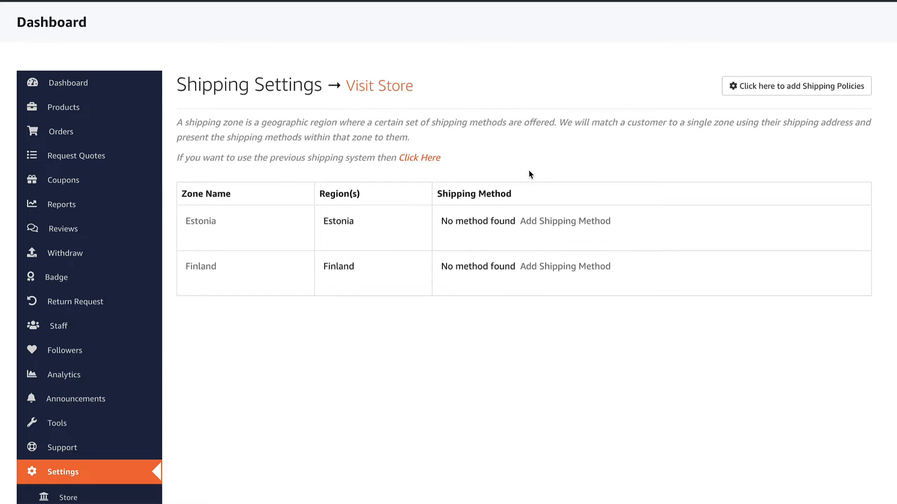
left_click(580, 224)
Open the new shipping method form and its type list, then close both without choosing
scroll(471, 261, "down", 5)
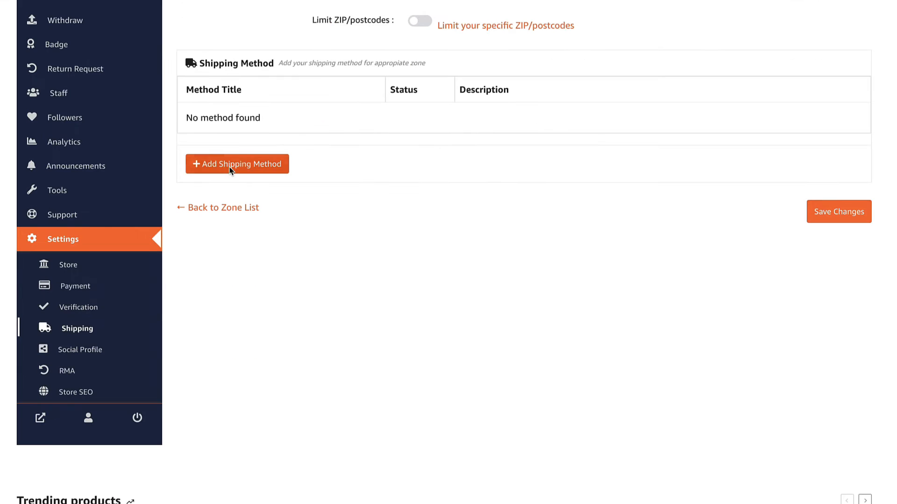
left_click(231, 167)
left_click(426, 242)
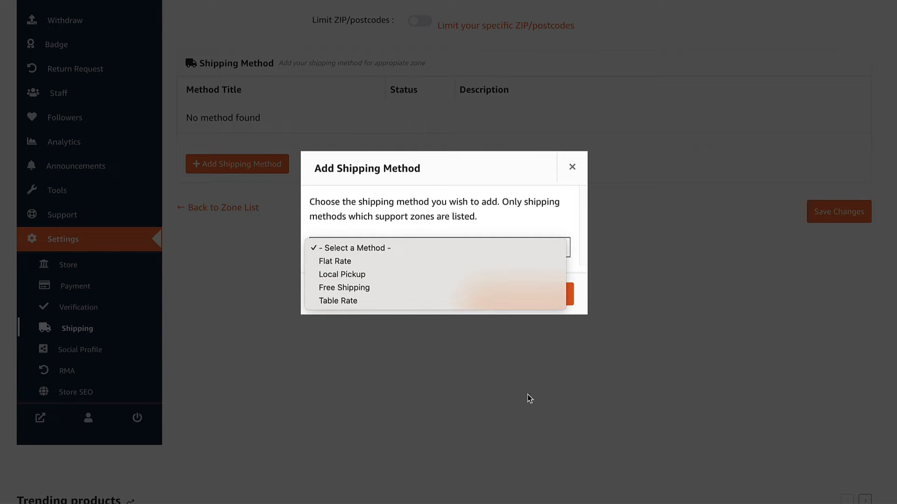
left_click(489, 366)
left_click(572, 166)
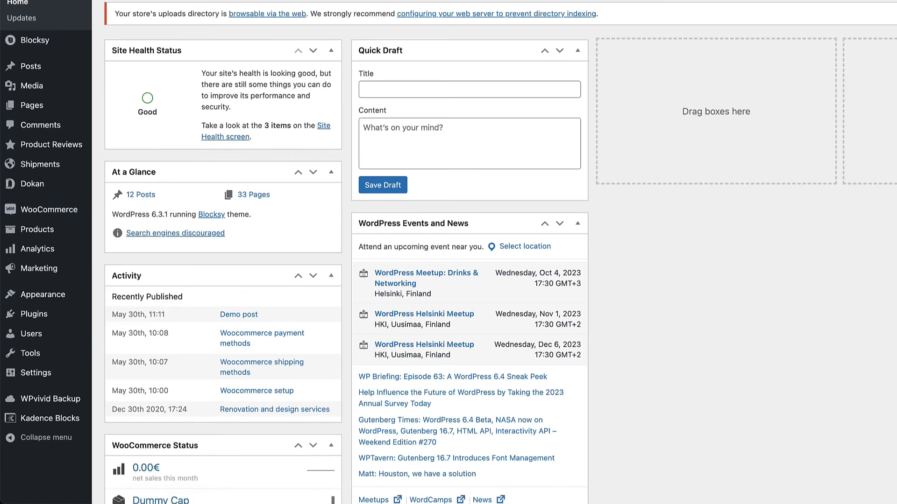
Open the Estonia zone under WooCommerce Settings > Shipping
mouse_move(49, 209)
left_click(117, 279)
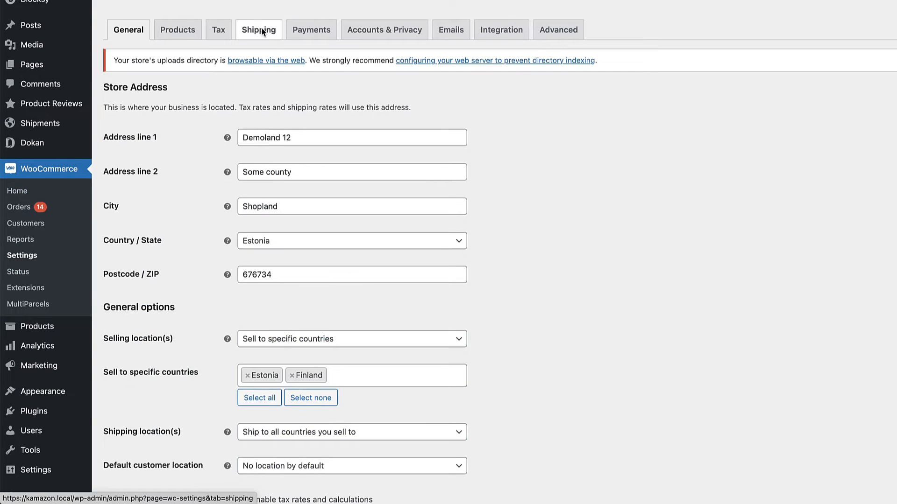
left_click(260, 30)
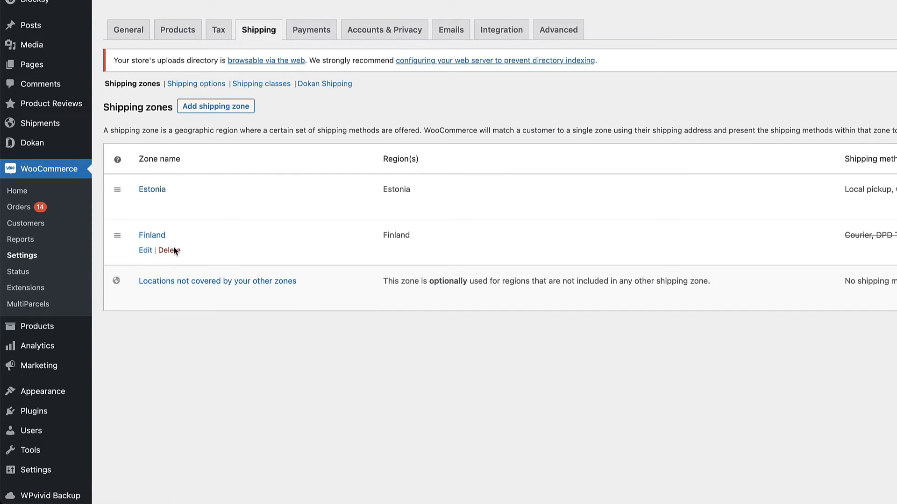
left_click(156, 187)
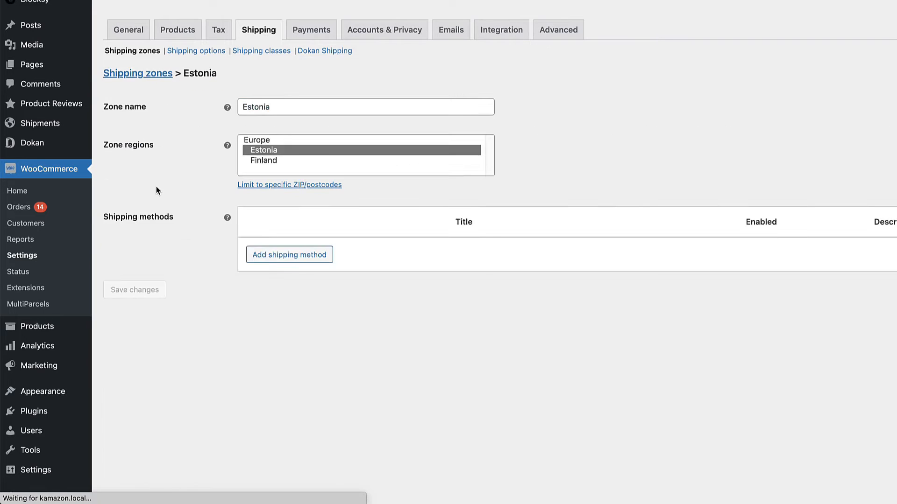
scroll(372, 249, "down", 1)
Toggle the Vendor Shipping and Courier by rate methods off and back on
left_click(496, 319)
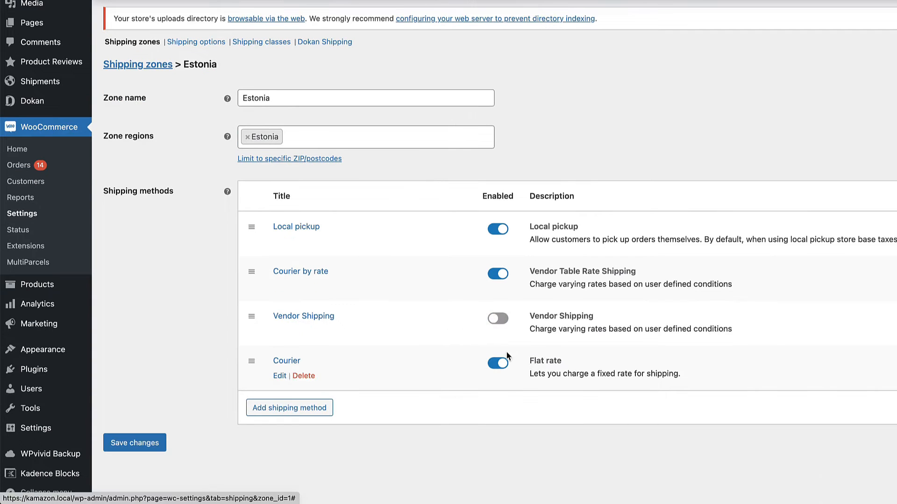
left_click(496, 276)
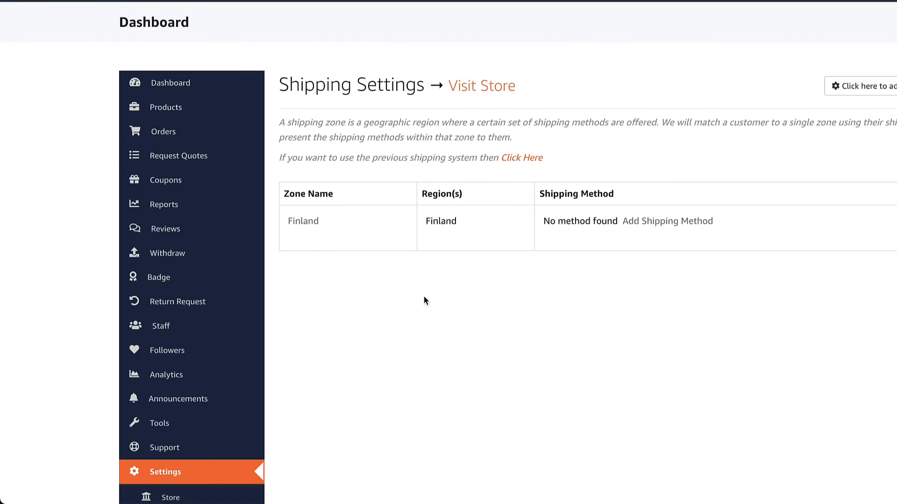
scroll(461, 302, "down", 1)
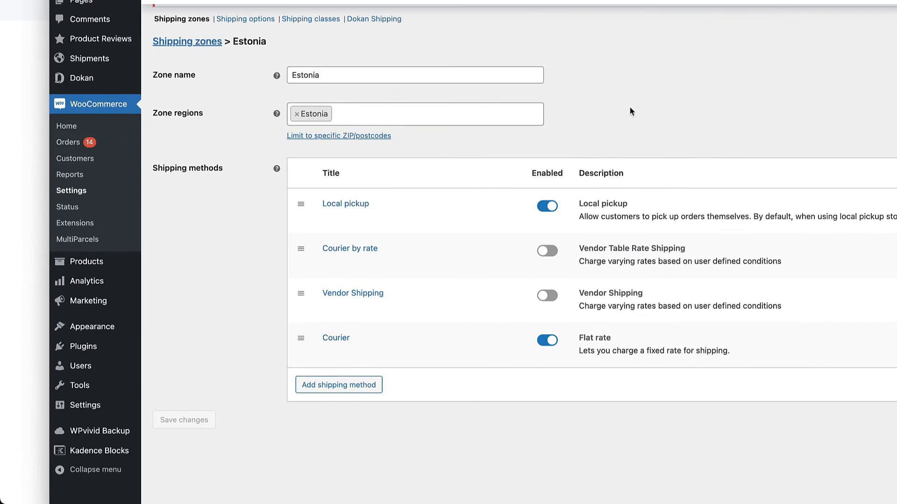
left_click(547, 252)
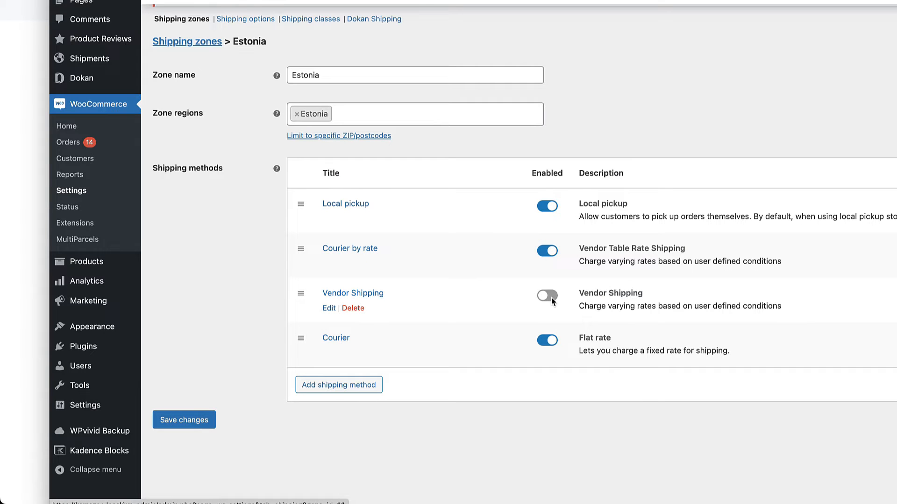
left_click(550, 296)
Add Vendor Distance Rate Shipping to Estonia, enable Vendor Shipping, save, and check its settings
left_click(366, 386)
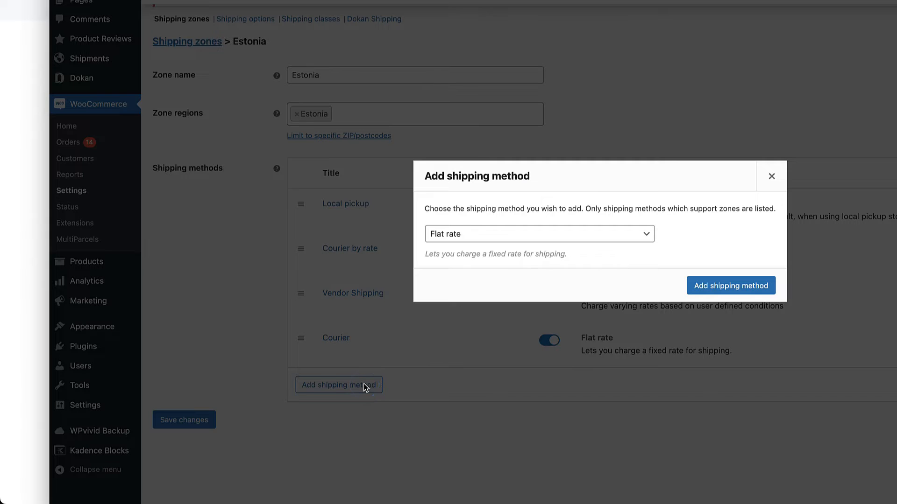
left_click(535, 233)
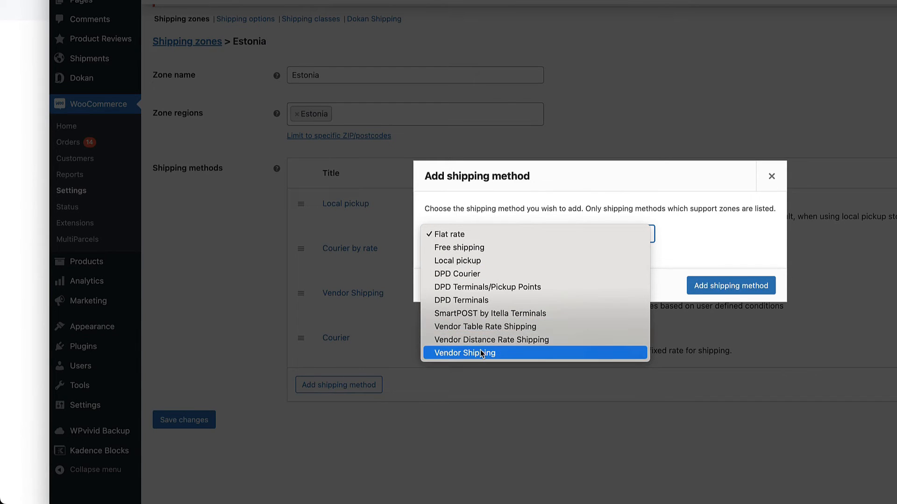
left_click(494, 340)
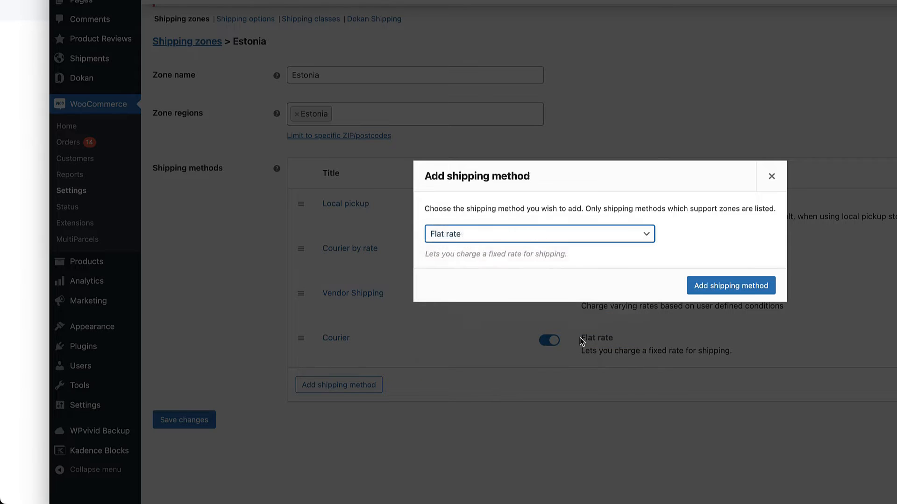
left_click(704, 285)
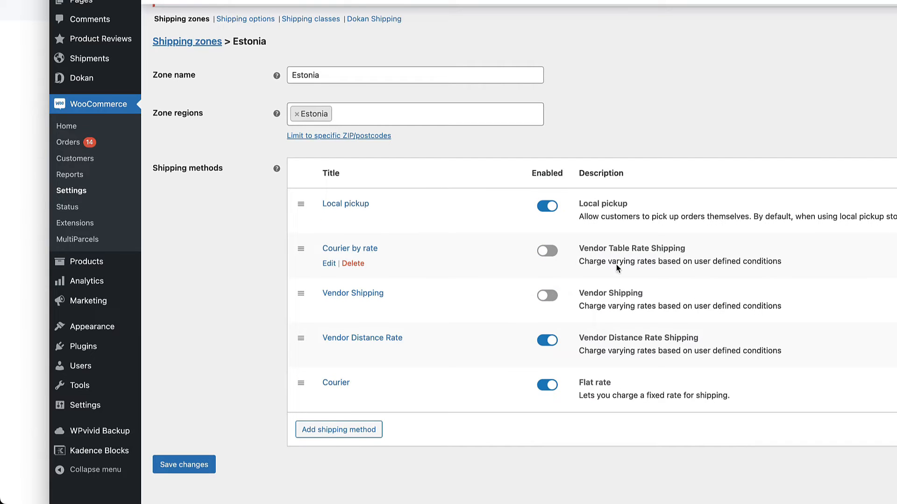
left_click(548, 294)
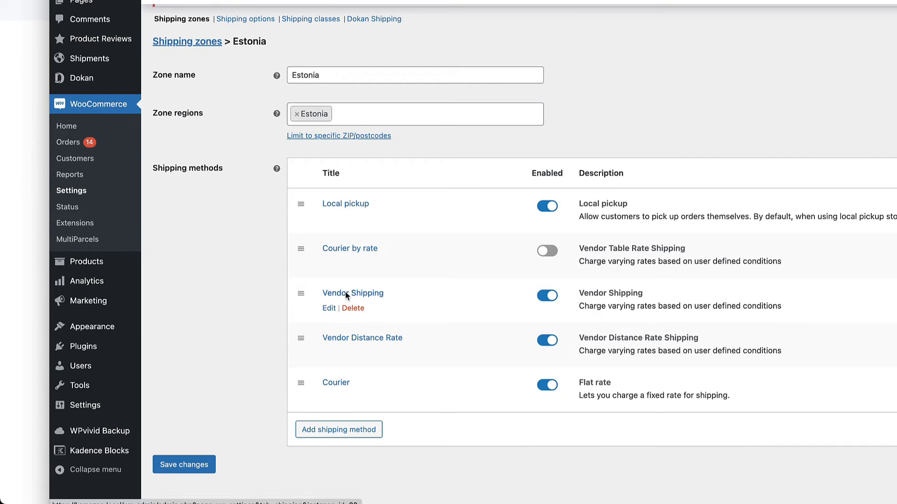
left_click(181, 463)
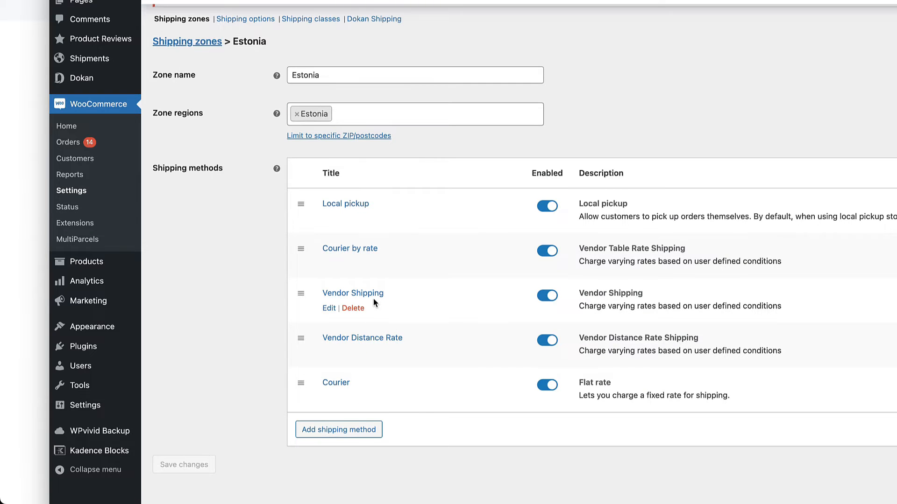
left_click(375, 295)
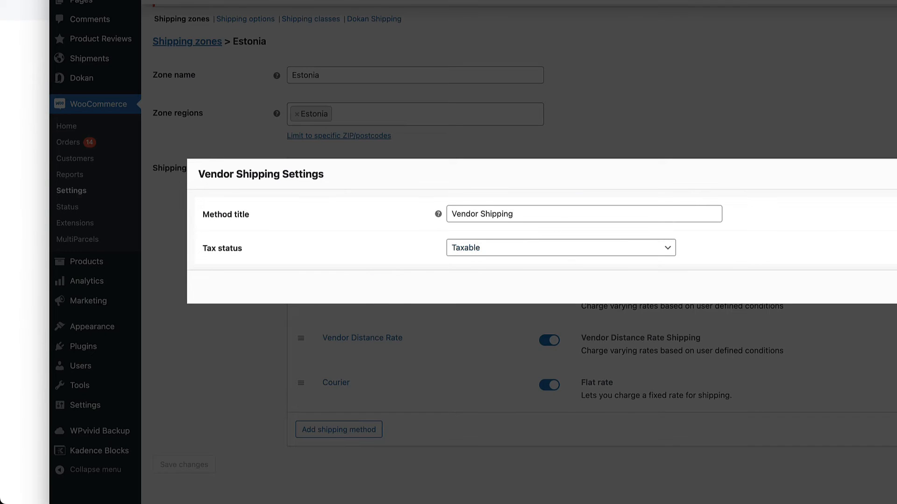
key("Escape")
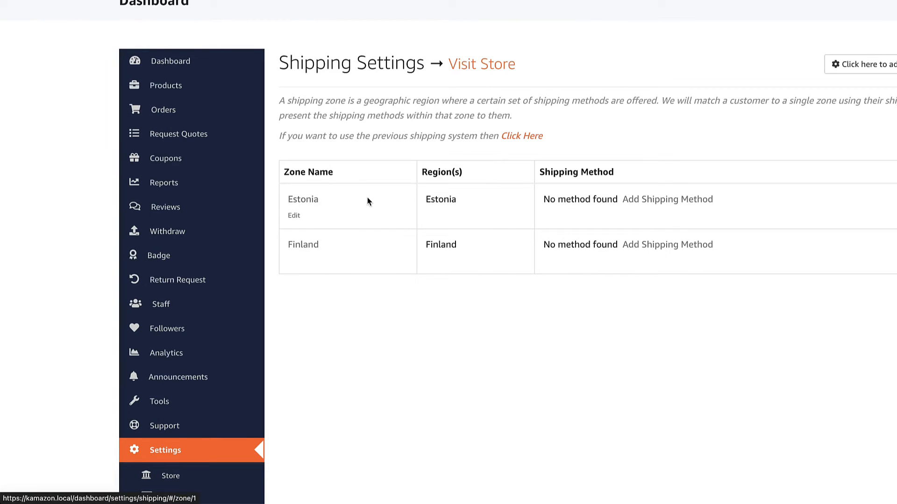
Add the Distance Rate method to the Estonia zone and open its settings
left_click(605, 201)
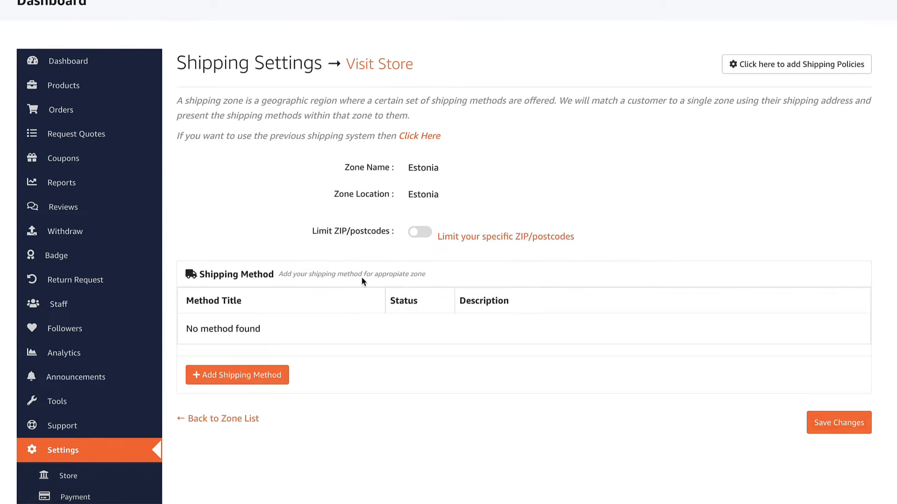
left_click(230, 367)
left_click(419, 247)
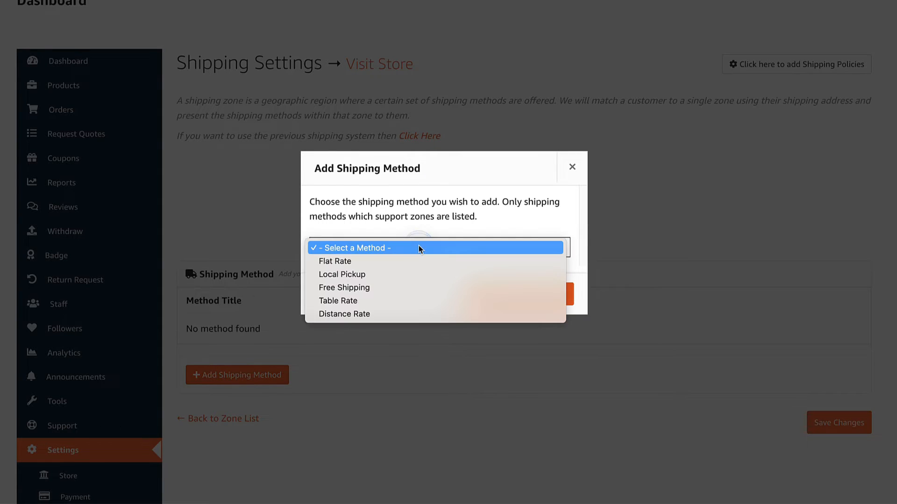
left_click(350, 313)
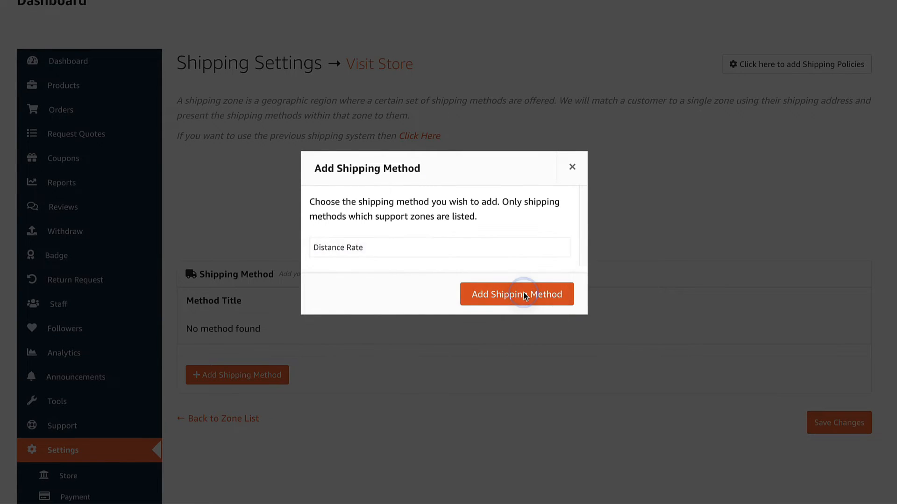
left_click(522, 293)
scroll(522, 291, "down", 3)
left_click(192, 235)
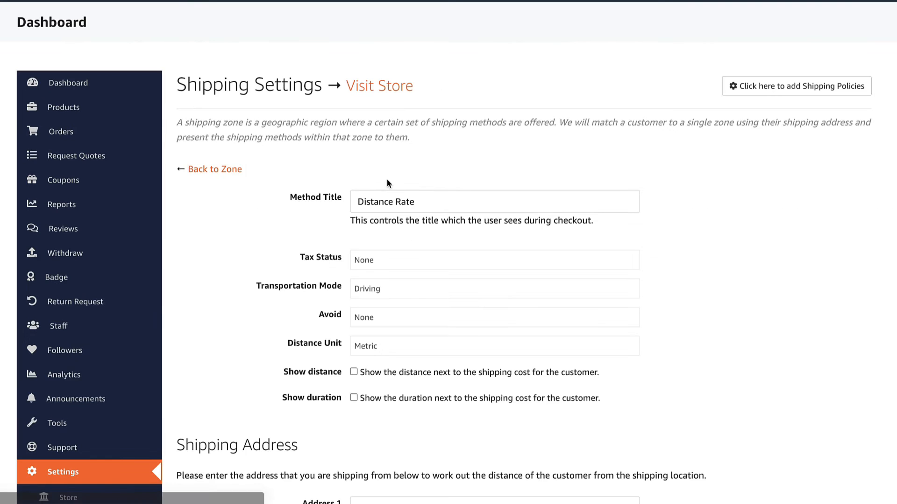
Title the method 'shipping', make it taxable, enter the ship-from street and city, and save
left_click(428, 205)
type("sh")
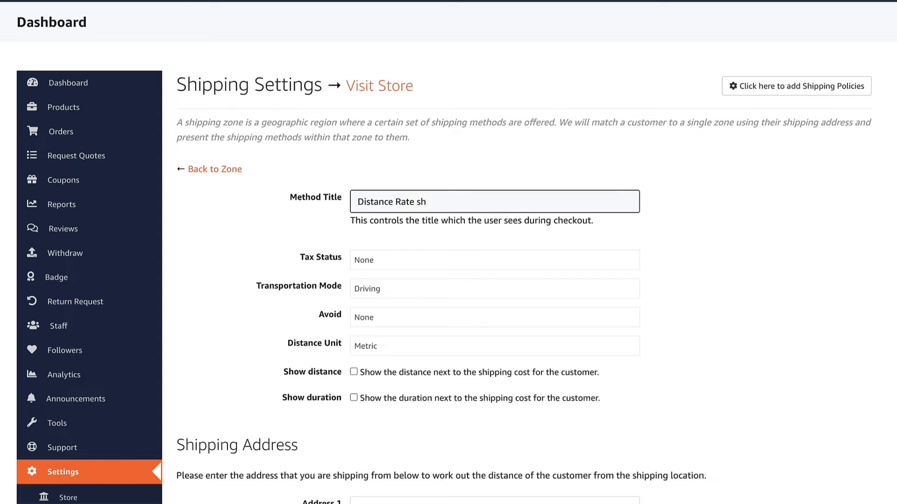
type("ipping")
left_click(394, 261)
left_click(394, 247)
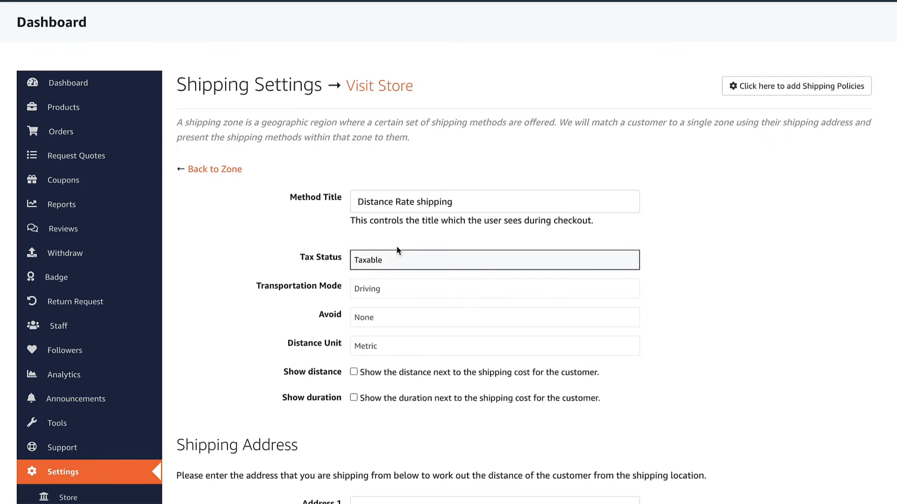
scroll(359, 197, "down", 2)
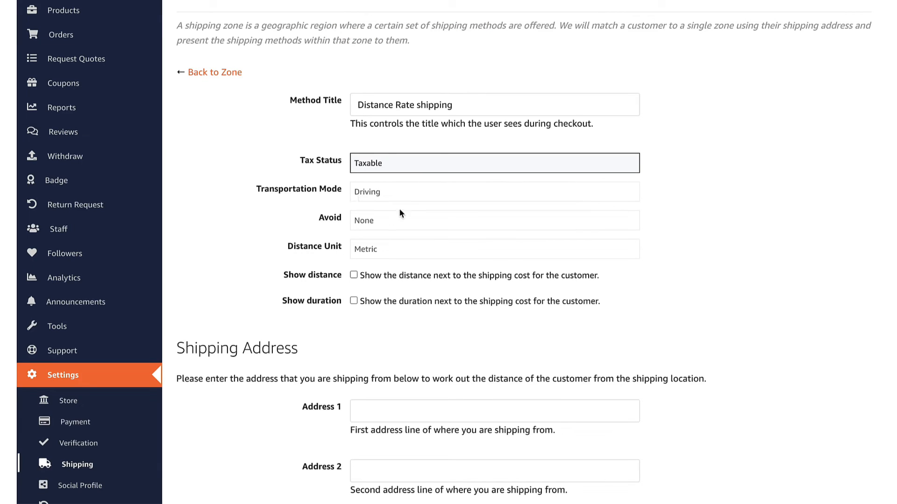
scroll(385, 255, "down", 4)
left_click(426, 201)
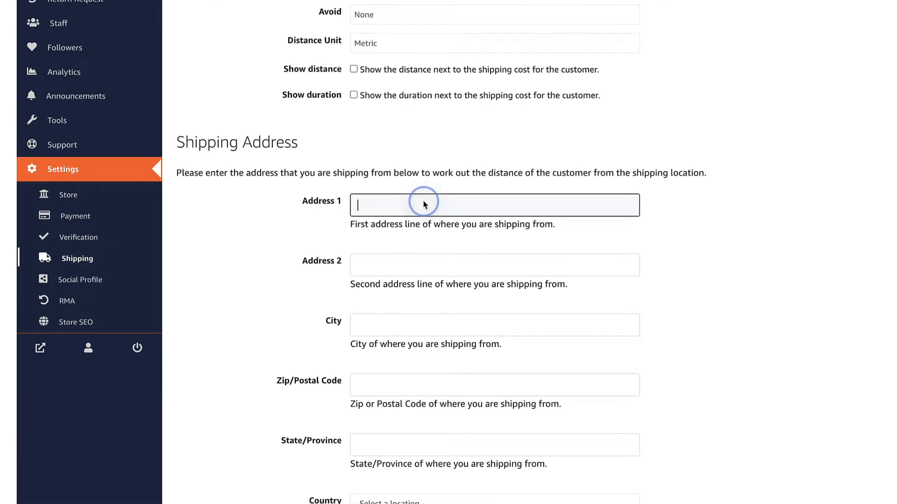
key("Tab")
key("Tab")
type("Tallinn")
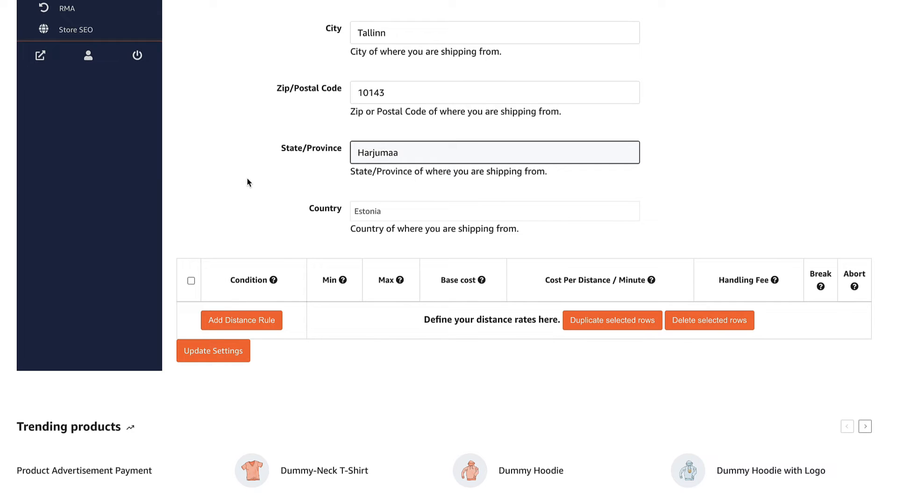
left_click(247, 178)
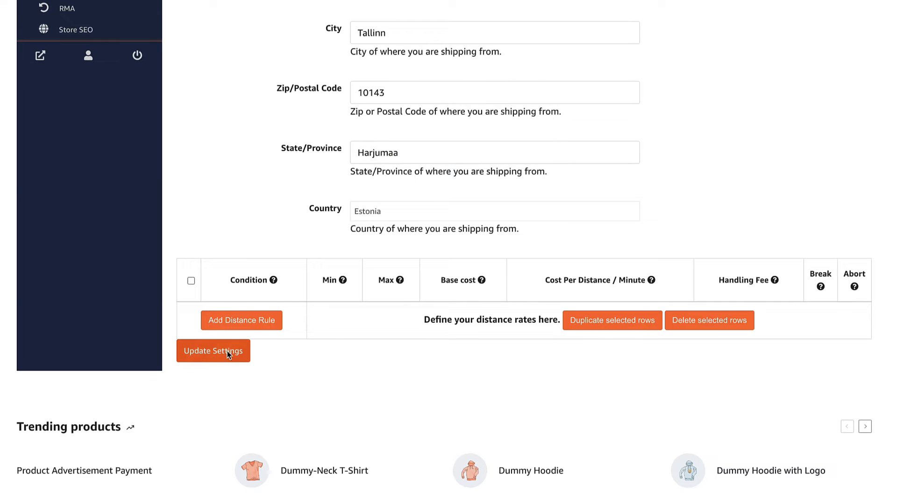
left_click(214, 351)
Add the first distance rule: 0 to 10 with base cost 5
scroll(387, 273, "down", 15)
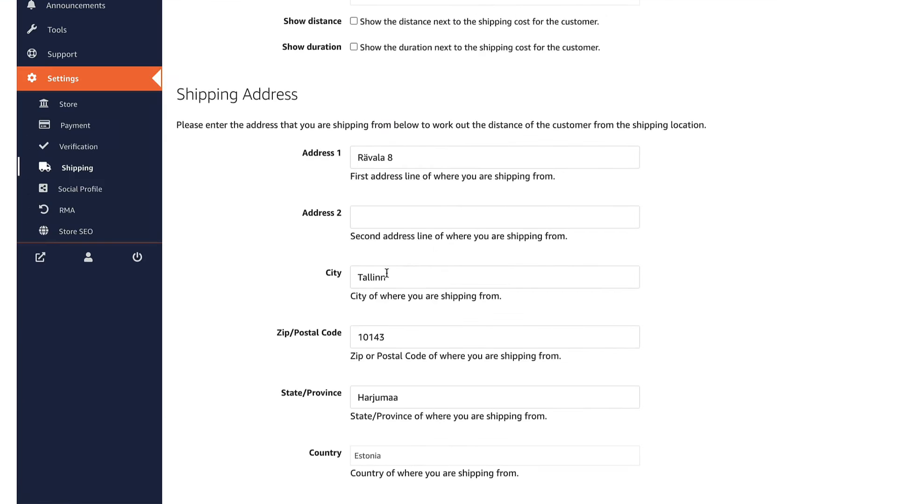
scroll(396, 262, "down", 2)
left_click(252, 204)
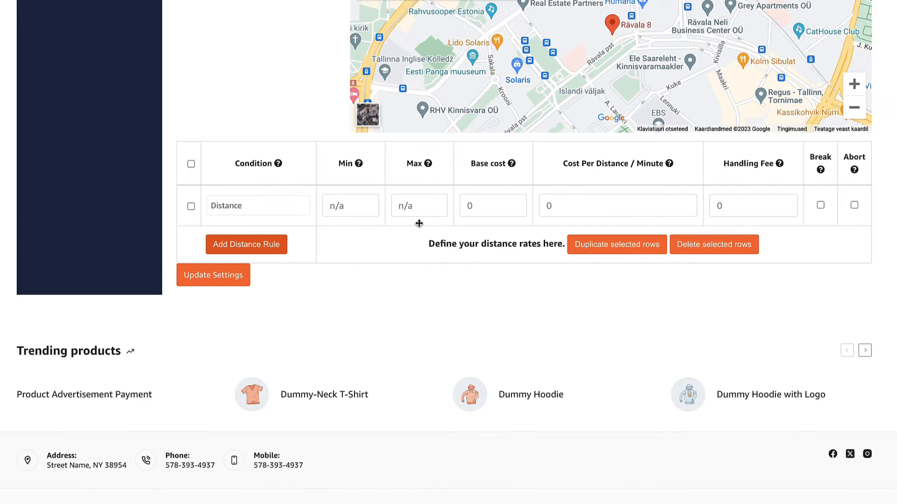
left_click(343, 205)
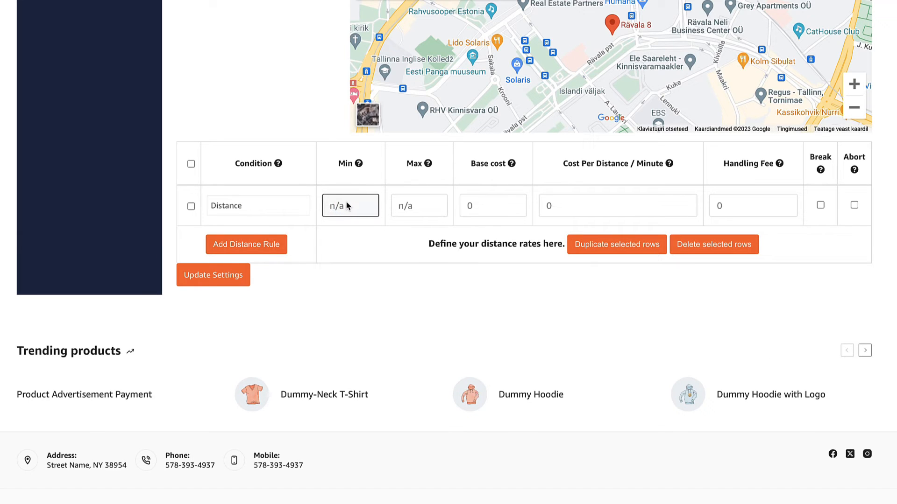
type("0")
left_click(423, 208)
type("1")
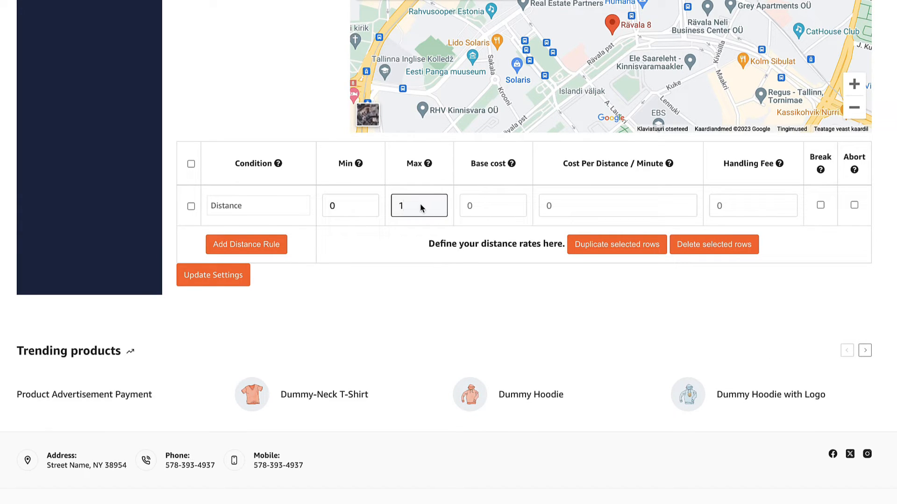
type("0")
left_click(498, 211)
type("5")
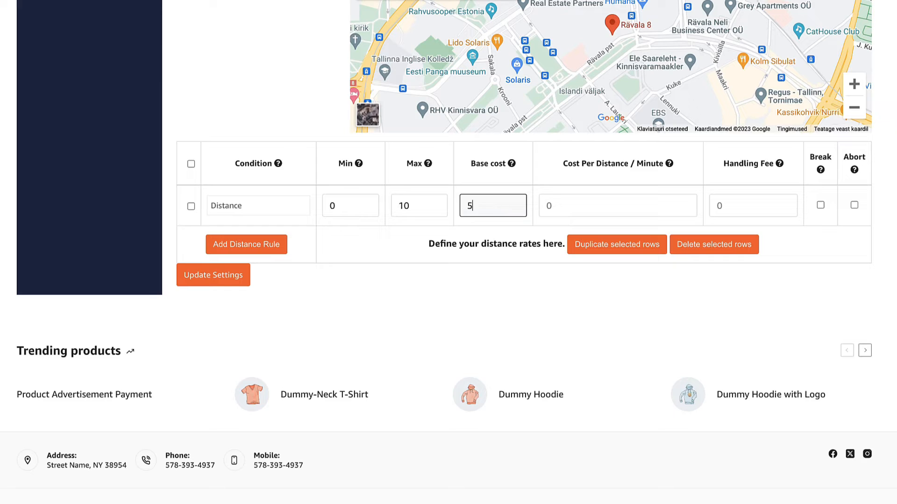
Add a second distance rule, 10.01 to 100, with base cost 10
left_click(282, 240)
left_click(376, 243)
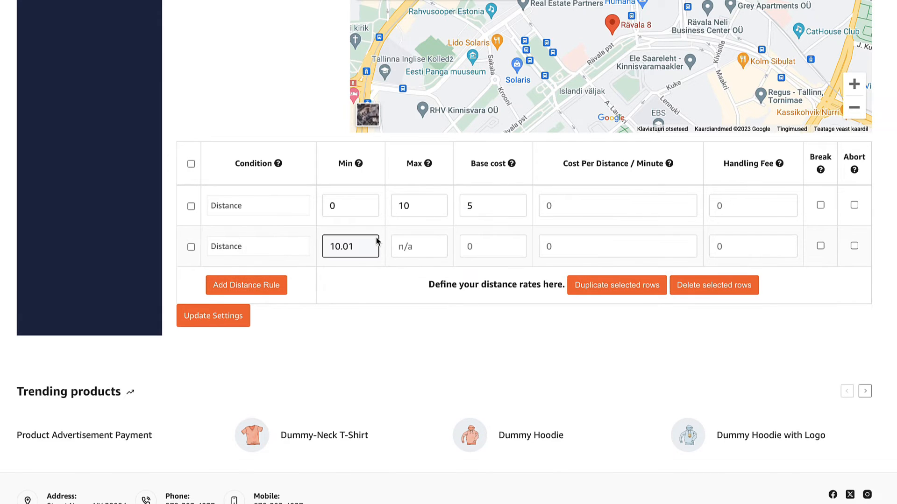
left_click(416, 248)
type("100")
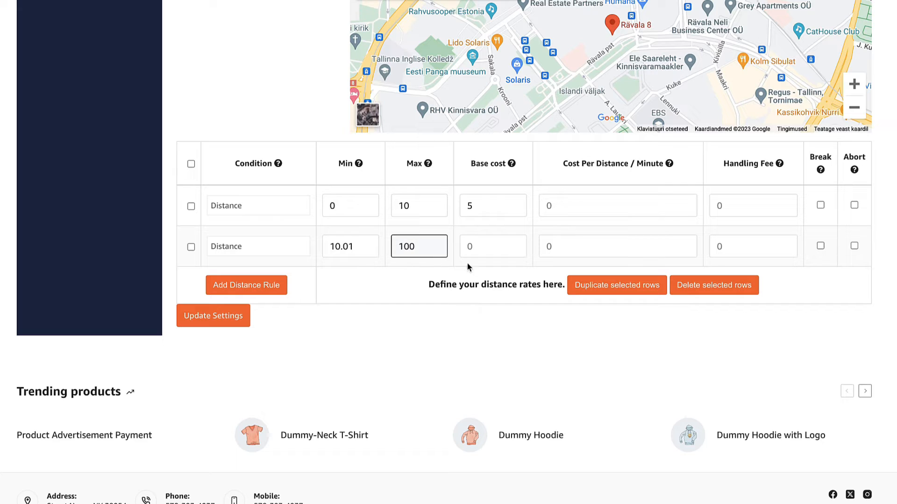
left_click(491, 244)
type("10")
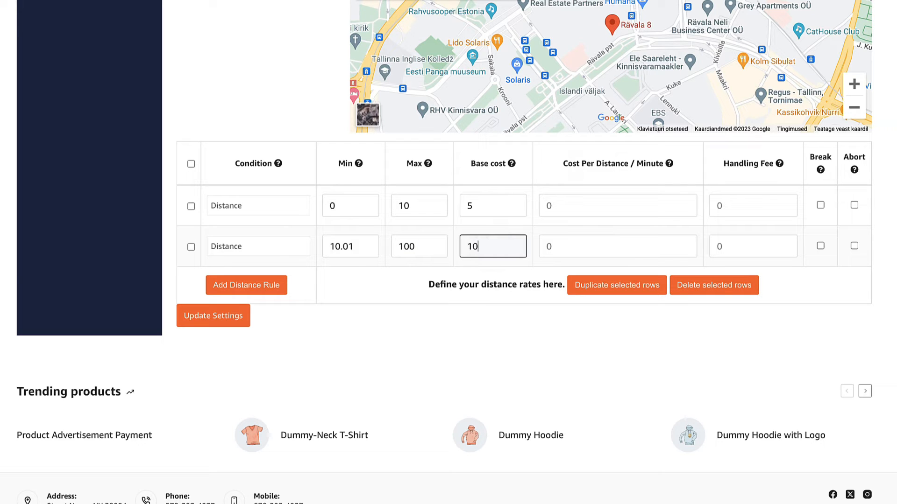
Add a third rule from 100.01 upward with base cost 15 and save the rules
left_click(244, 286)
left_click(245, 285)
left_click(343, 287)
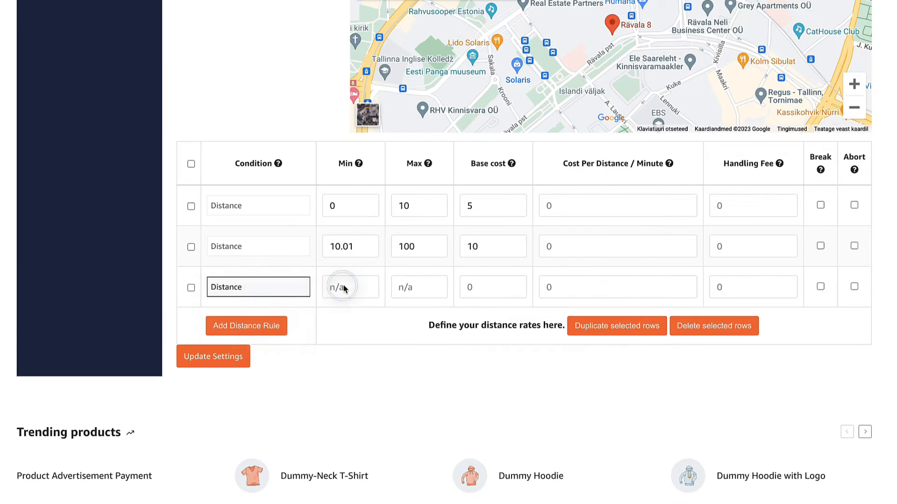
left_click(344, 287)
type("100.01")
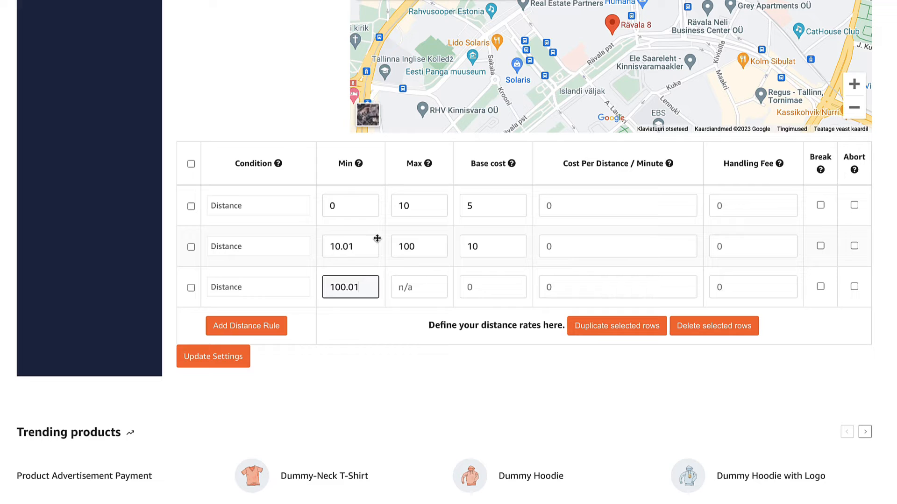
left_click(492, 296)
type("1")
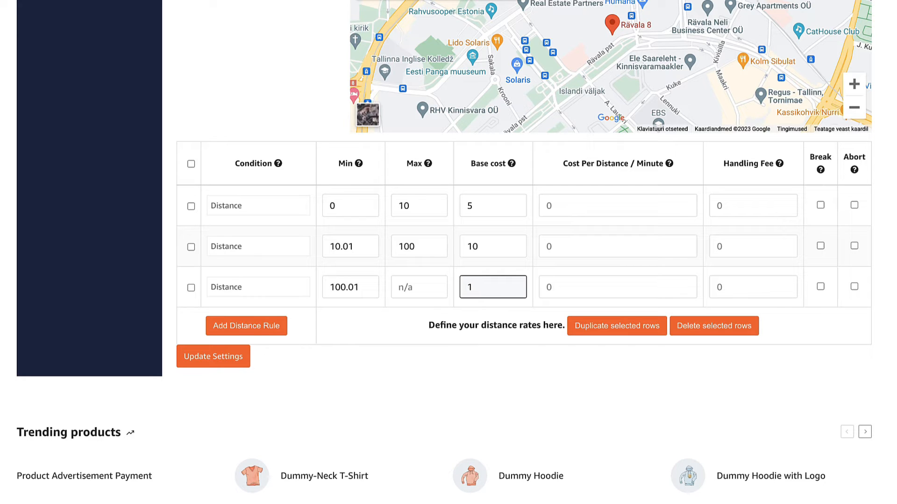
type("5")
left_click(492, 382)
left_click(221, 360)
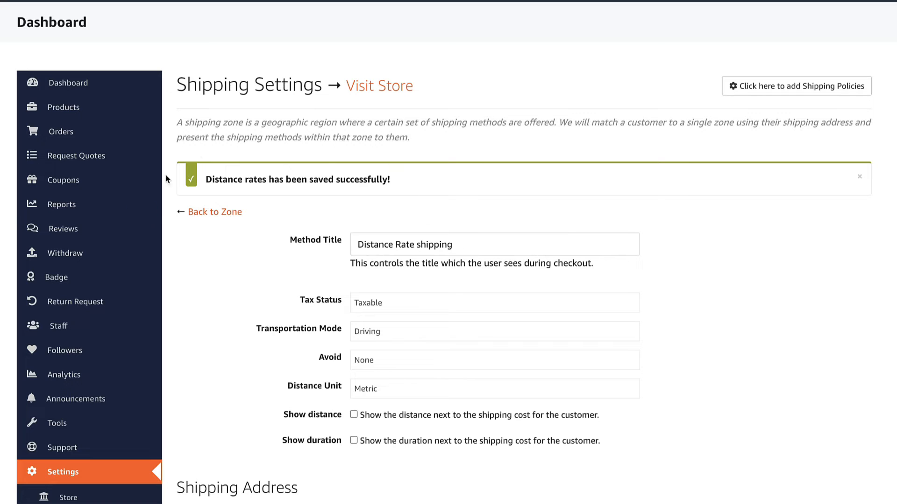
Return to the zone list, edit Estonia, and add a Table Rate shipping method
left_click(228, 212)
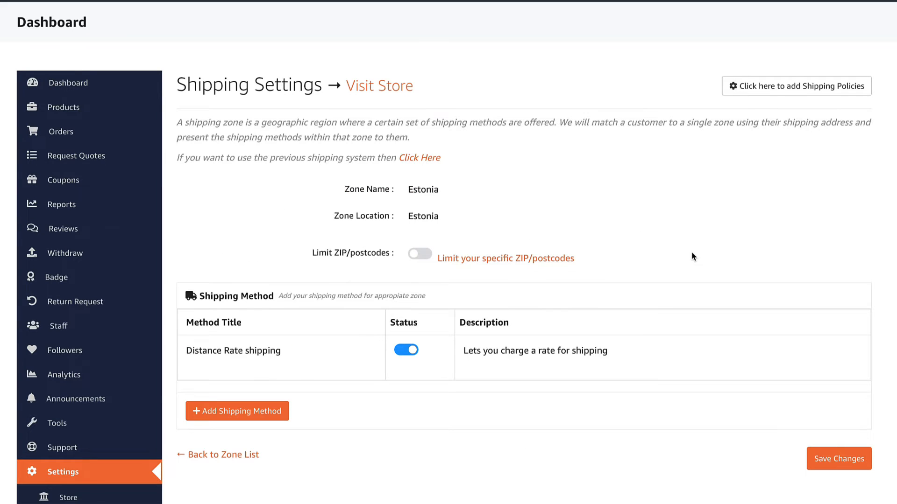
scroll(691, 252, "down", 2)
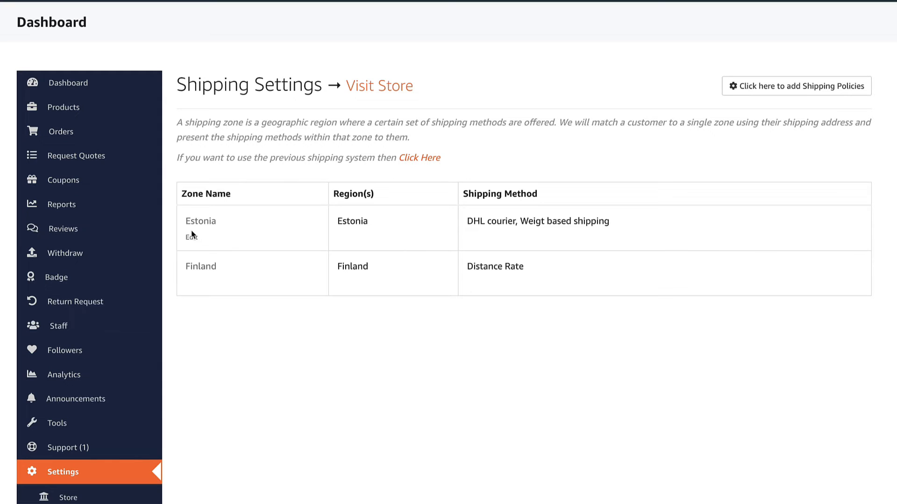
left_click(191, 237)
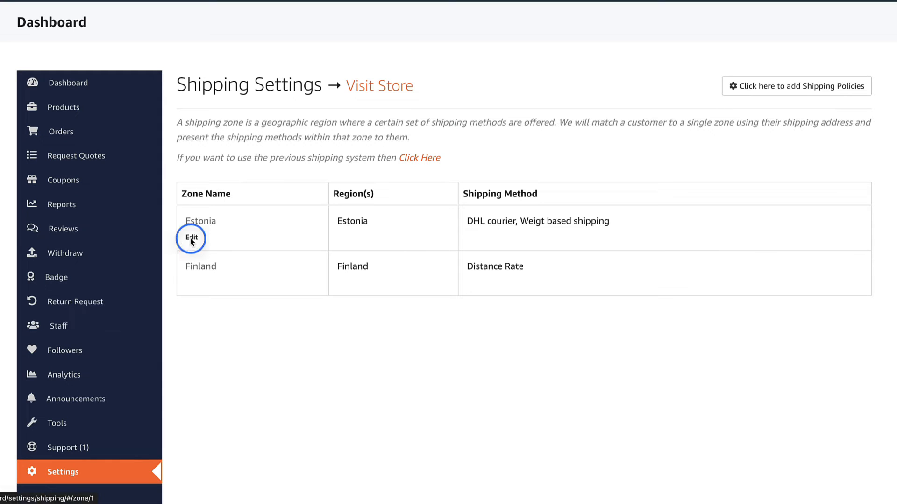
scroll(255, 289, "down", 3)
left_click(257, 309)
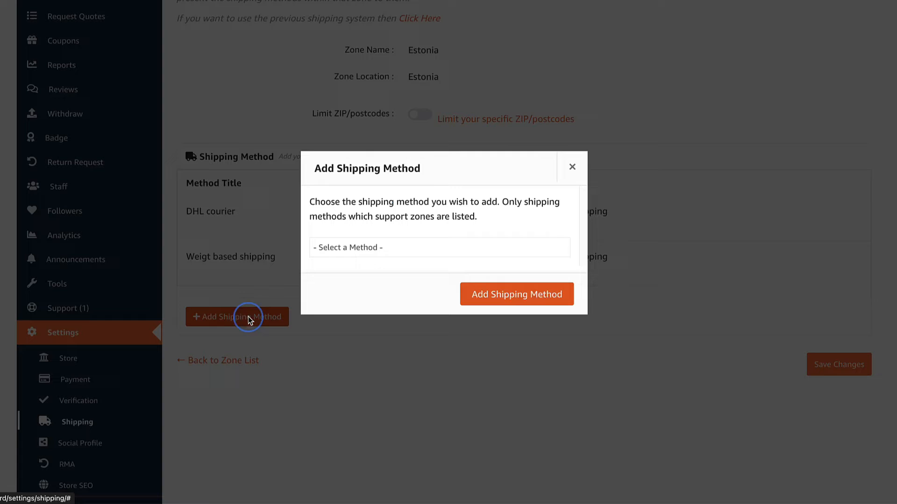
left_click(392, 247)
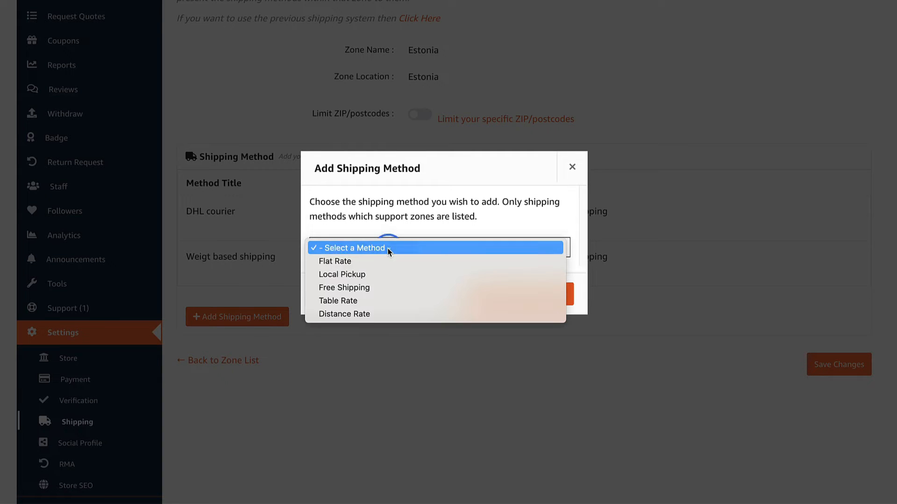
left_click(343, 299)
left_click(509, 297)
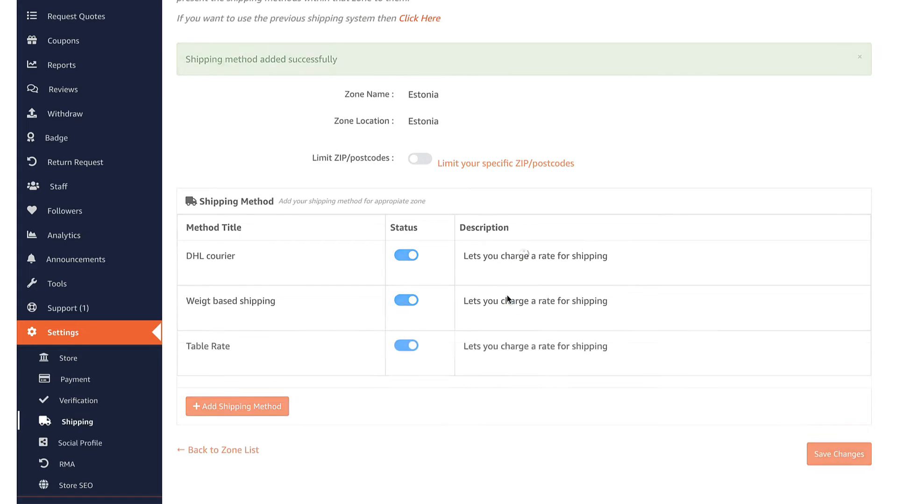
Retitle the Table Rate method 'Special courier', make its tax status Taxable, and update settings
left_click(195, 362)
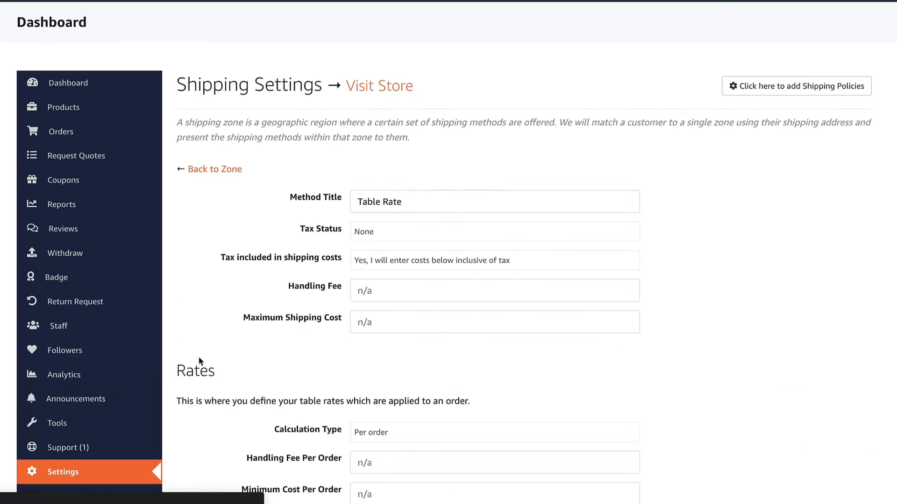
triple_click(390, 200)
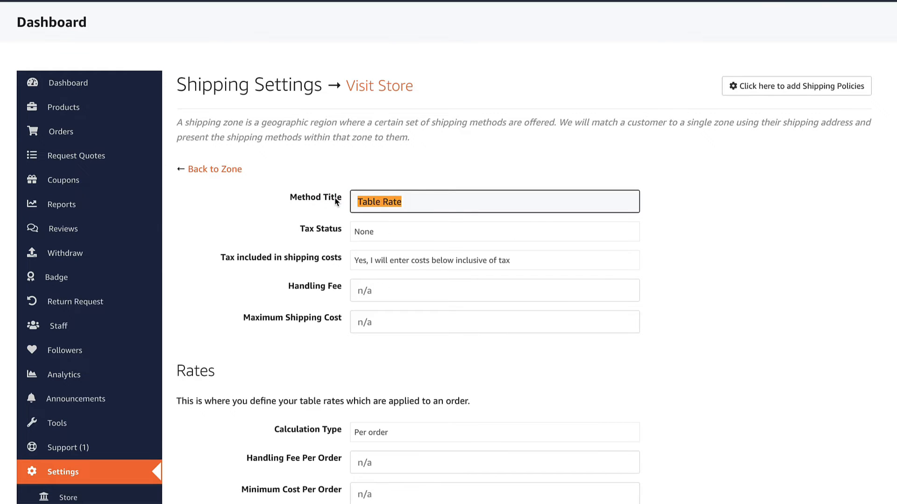
type("Special courier")
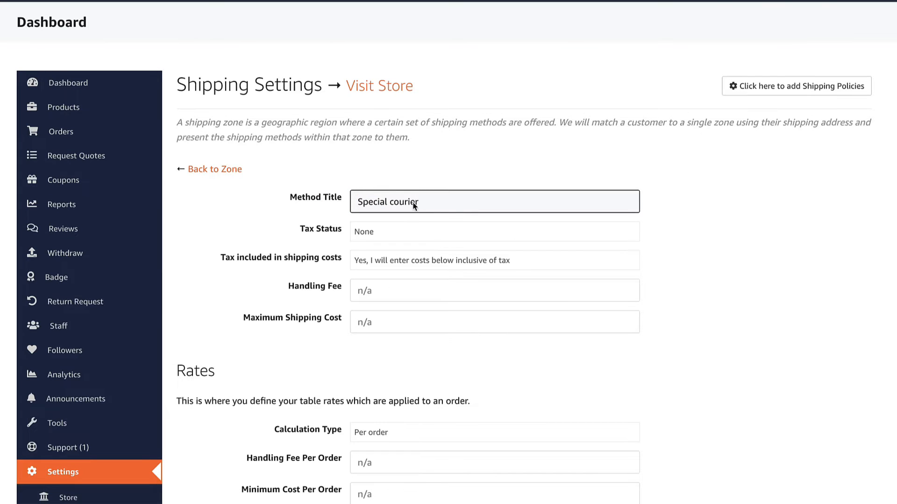
scroll(413, 200, "down", 3)
left_click(378, 121)
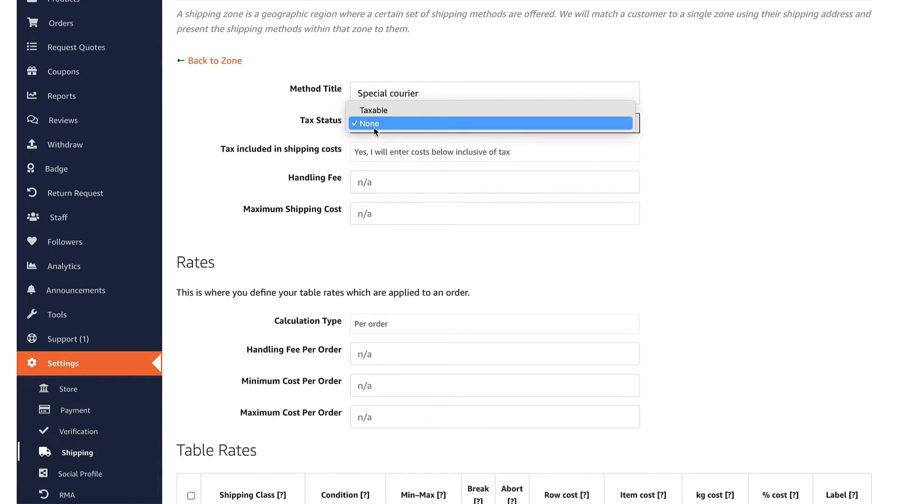
left_click(381, 114)
scroll(402, 112, "down", 2)
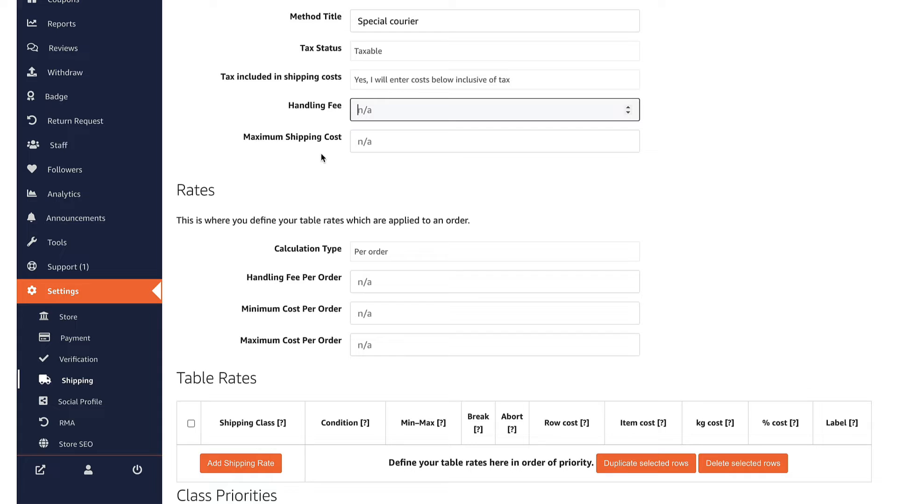
scroll(327, 157, "down", 4)
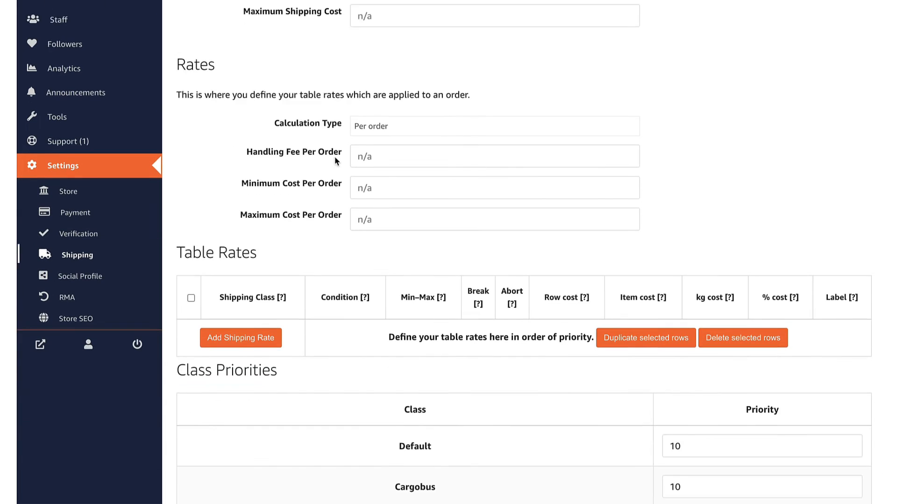
scroll(335, 159, "down", 4)
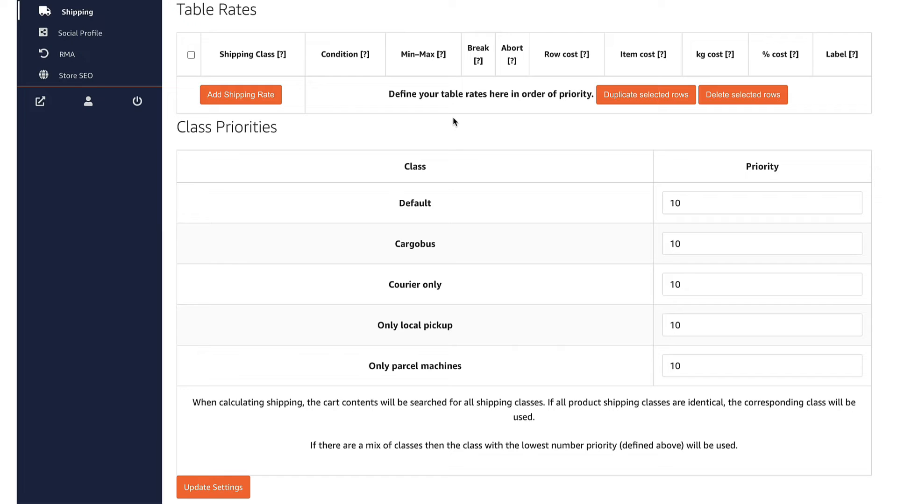
scroll(453, 118, "down", 1)
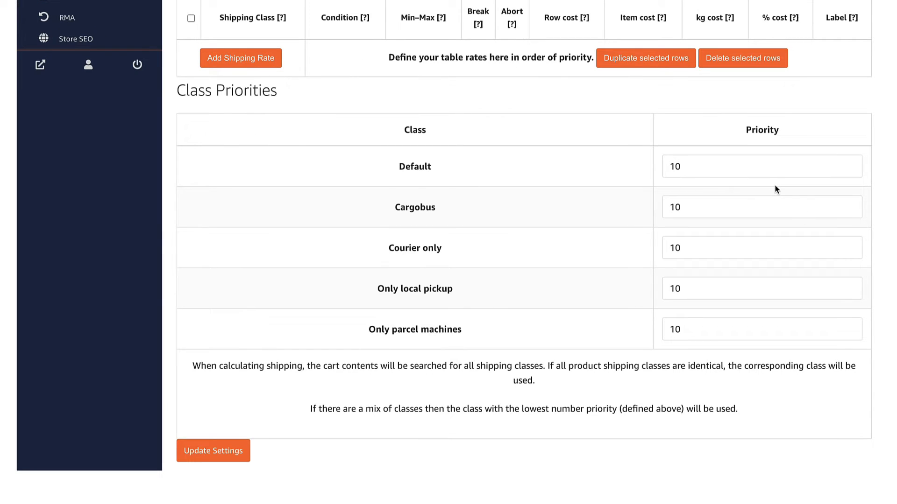
left_click(200, 452)
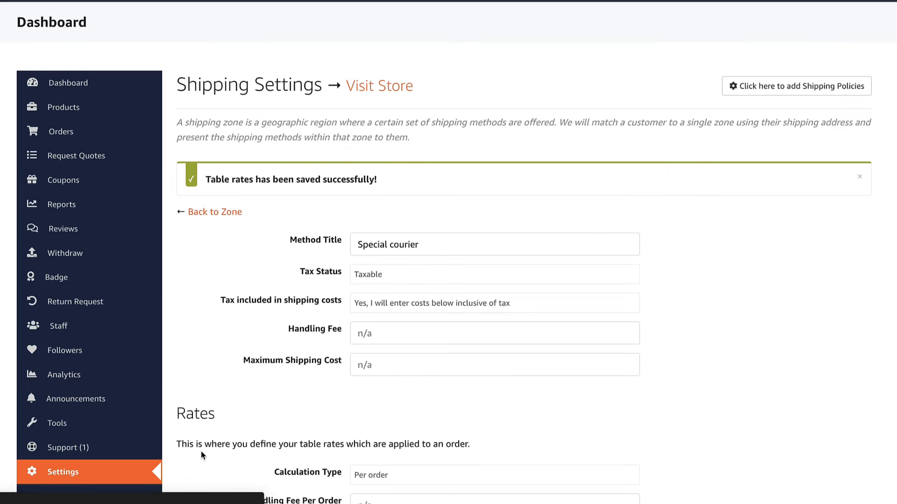
Add a Weight-based table rate row for 0–10 with row cost 10
scroll(320, 304, "down", 10)
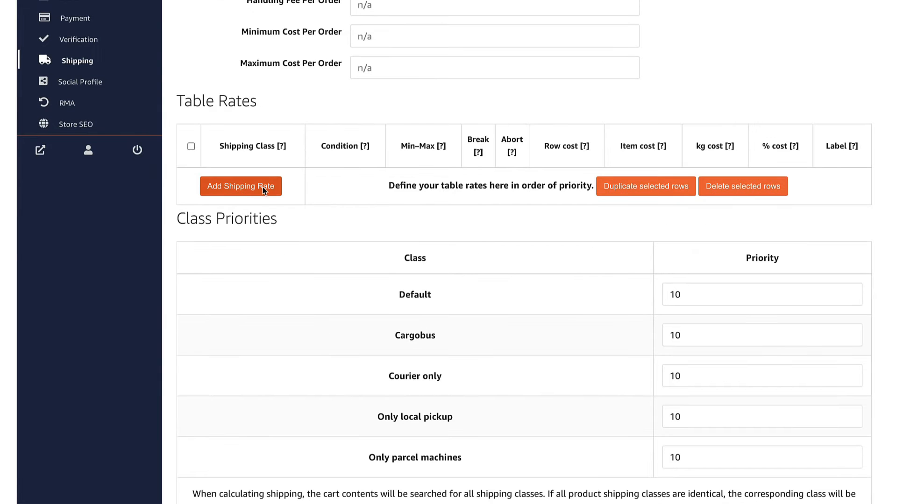
left_click(262, 187)
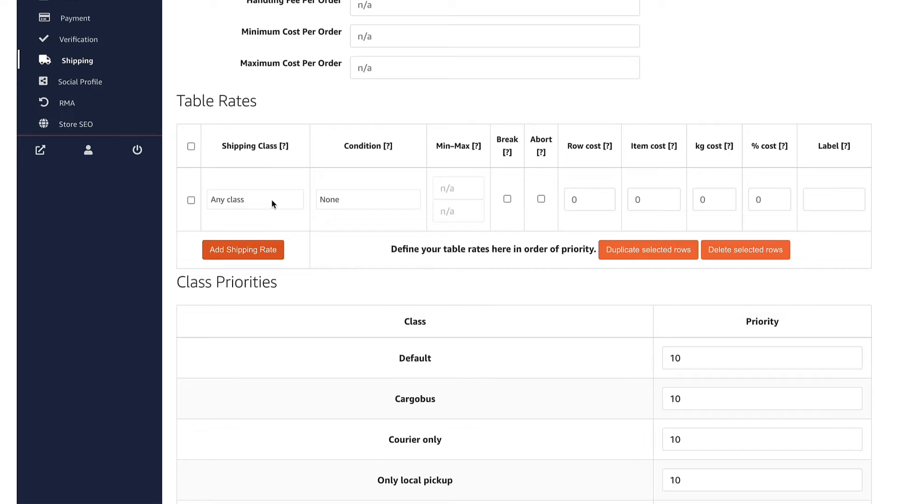
left_click(335, 198)
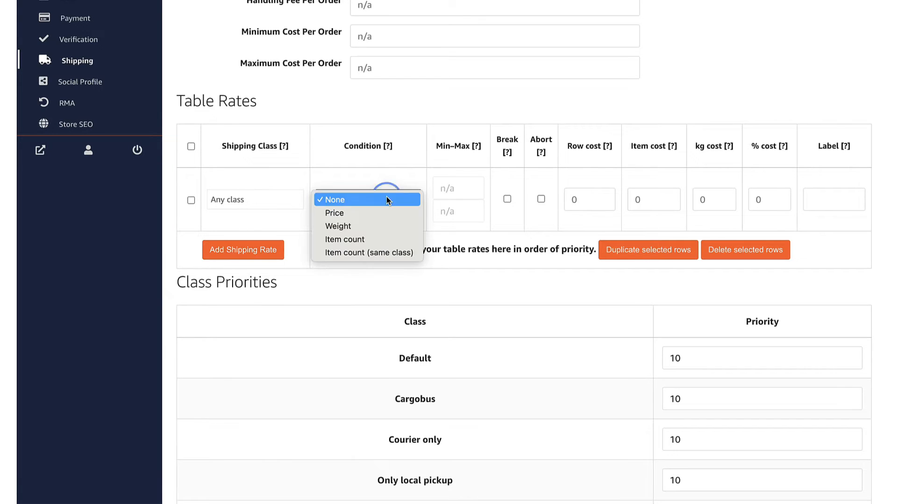
left_click(347, 226)
left_click(444, 189)
type("0")
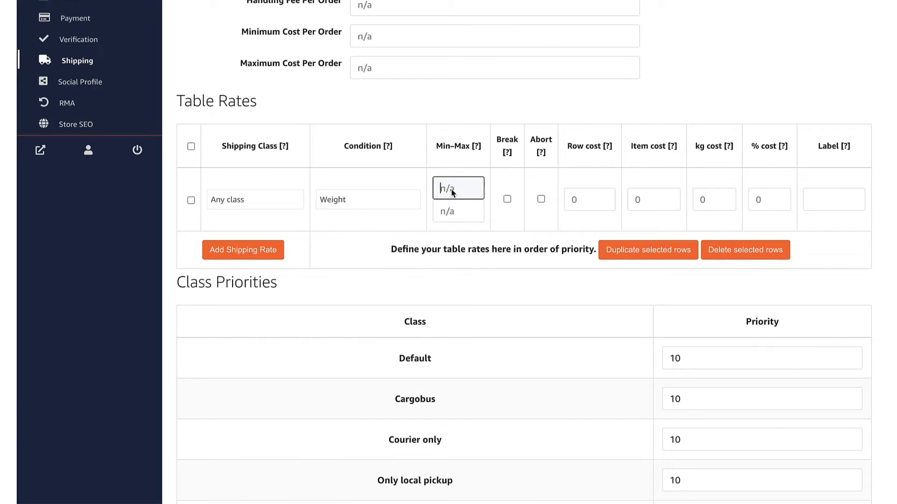
left_click(452, 214)
type("10")
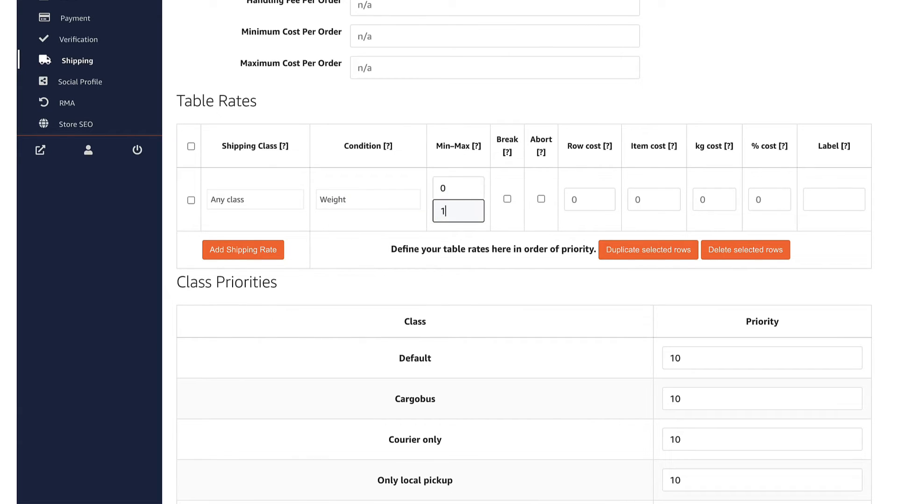
left_click(574, 199)
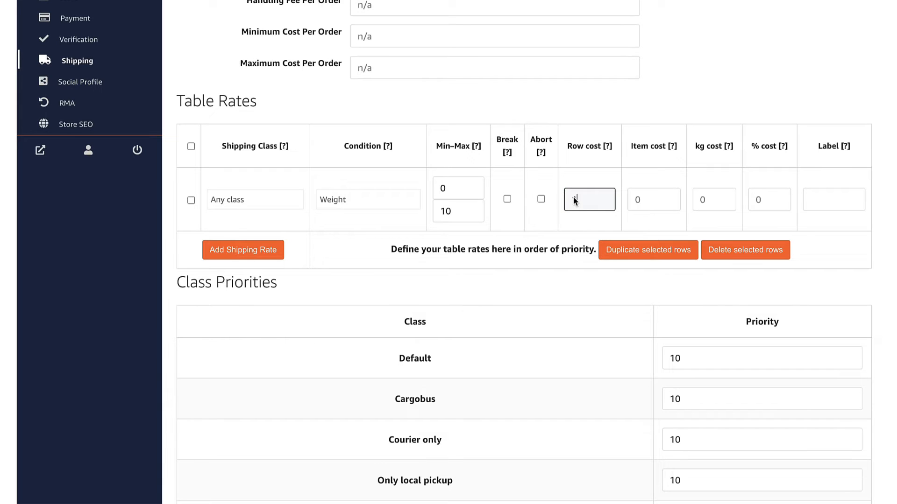
type("10")
Add a second rate row for 10.01–100 with row cost 20 and save the rates
left_click(247, 251)
left_click(452, 255)
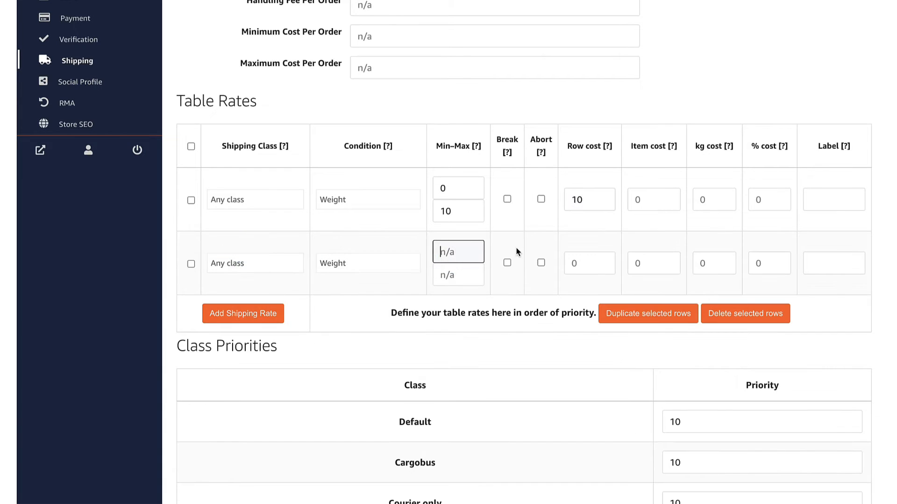
type("10.01")
left_click(451, 276)
type("100")
left_click(598, 260)
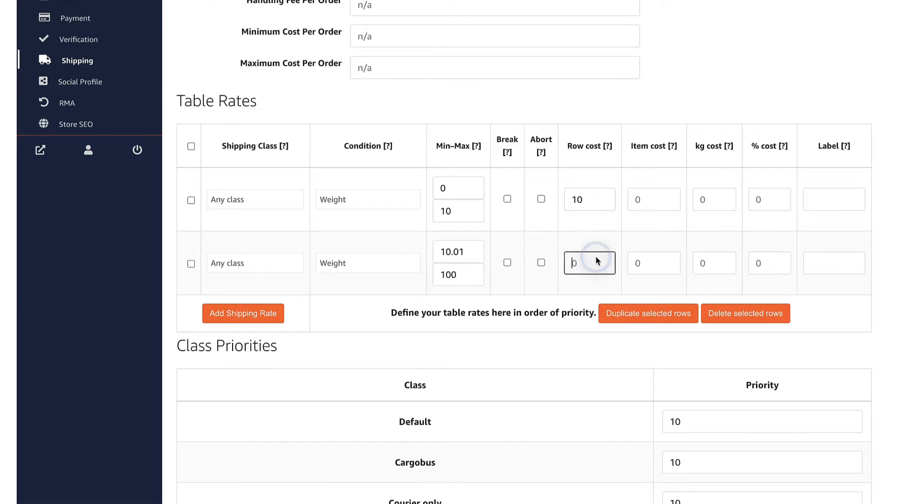
type("20")
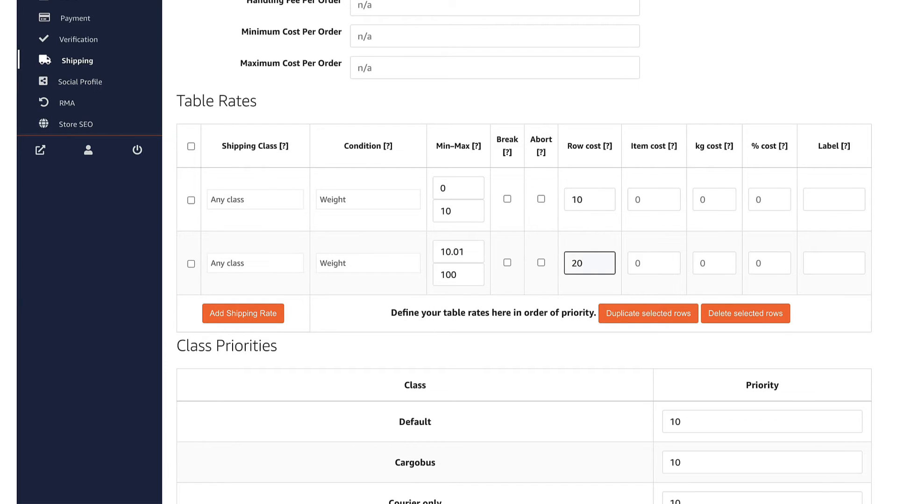
scroll(523, 252, "down", 6)
left_click(204, 404)
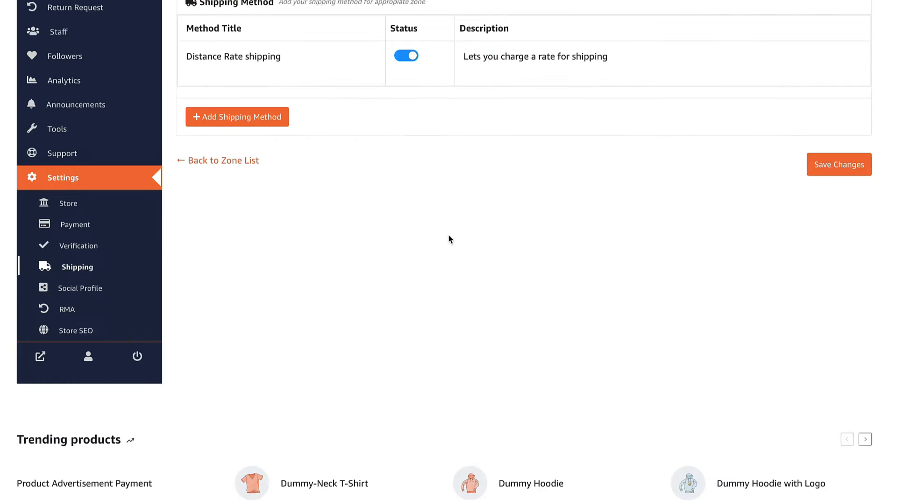
Add MackShirt to the cart and proceed to checkout
scroll(467, 253, "up", 5)
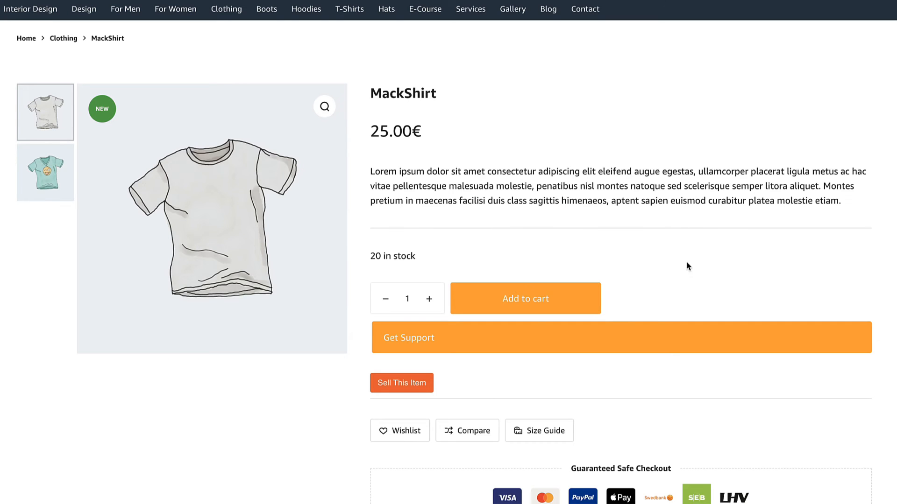
left_click(518, 304)
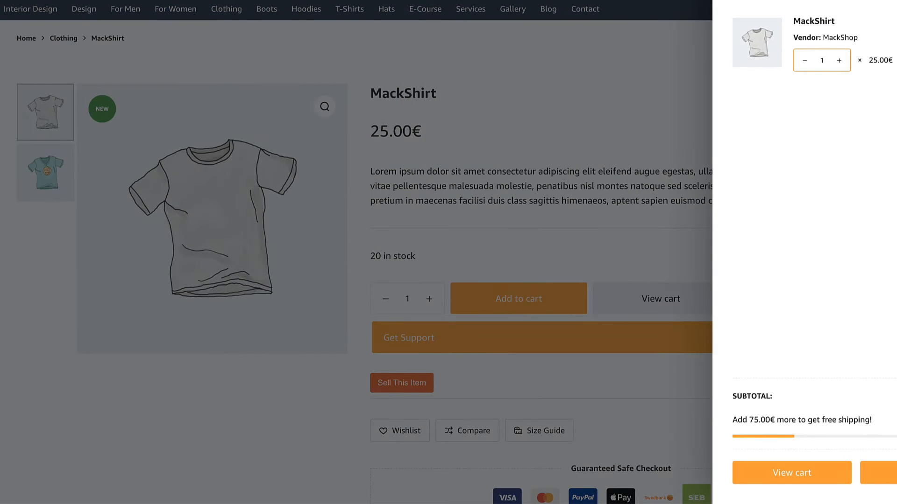
left_click(878, 473)
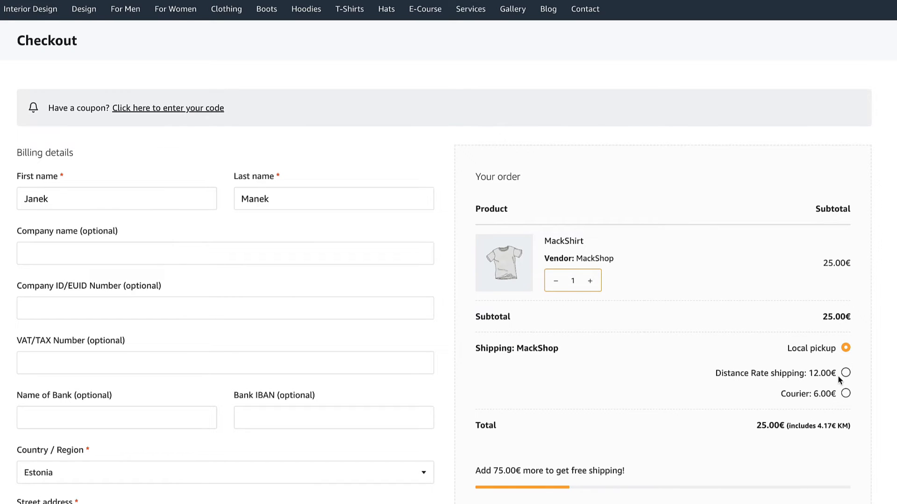
Review MackShop's shipping options at checkout: Local pickup, Distance Rate 6.00€ and Courier 6.00€
scroll(851, 374, "down", 2)
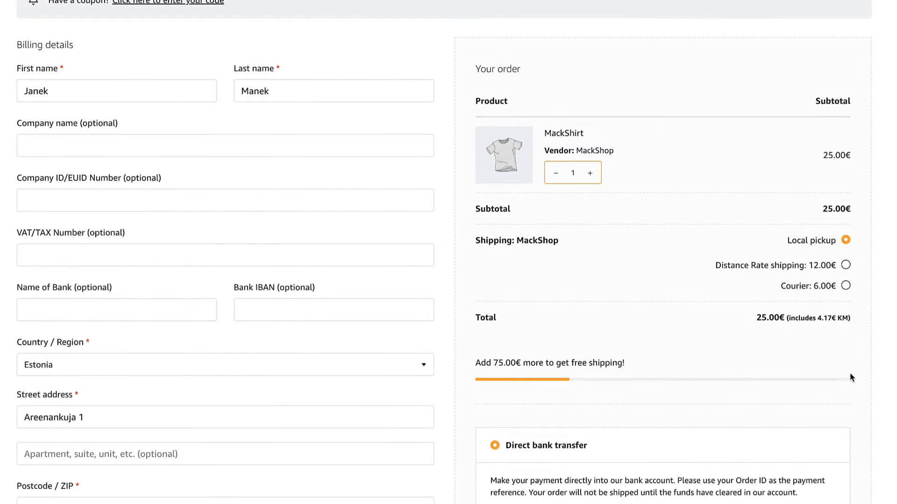
scroll(850, 372, "down", 4)
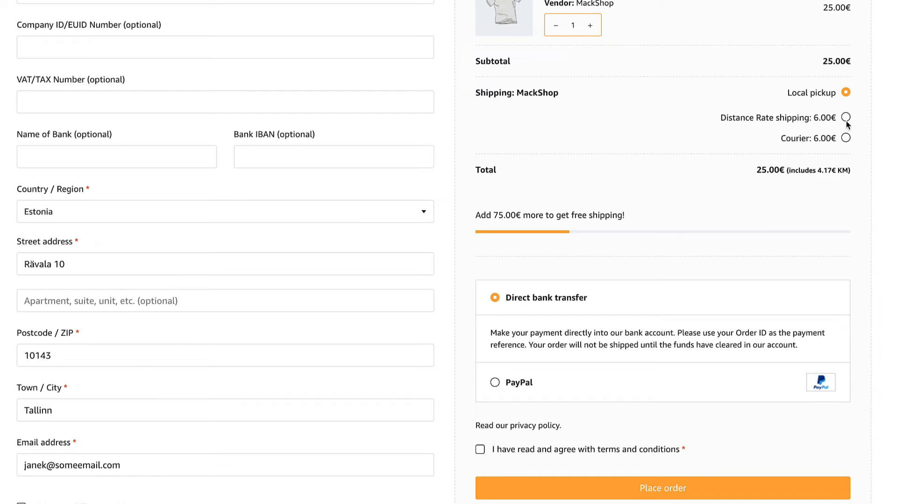
scroll(820, 155, "down", 1)
scroll(533, 179, "up", 4)
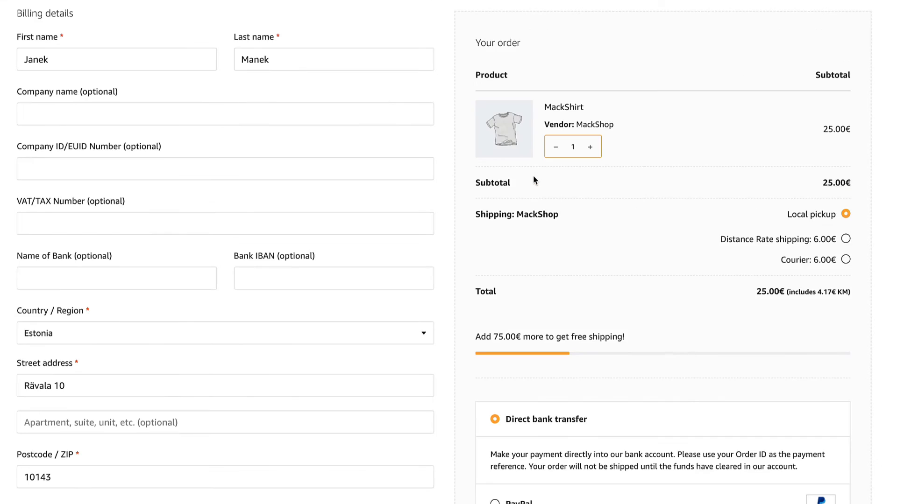
scroll(533, 179, "up", 3)
scroll(532, 176, "down", 1)
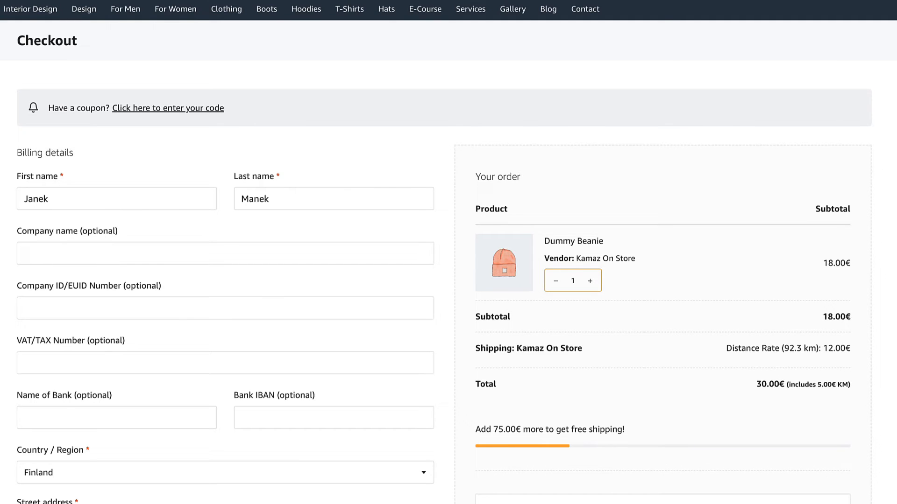
scroll(724, 120, "down", 1)
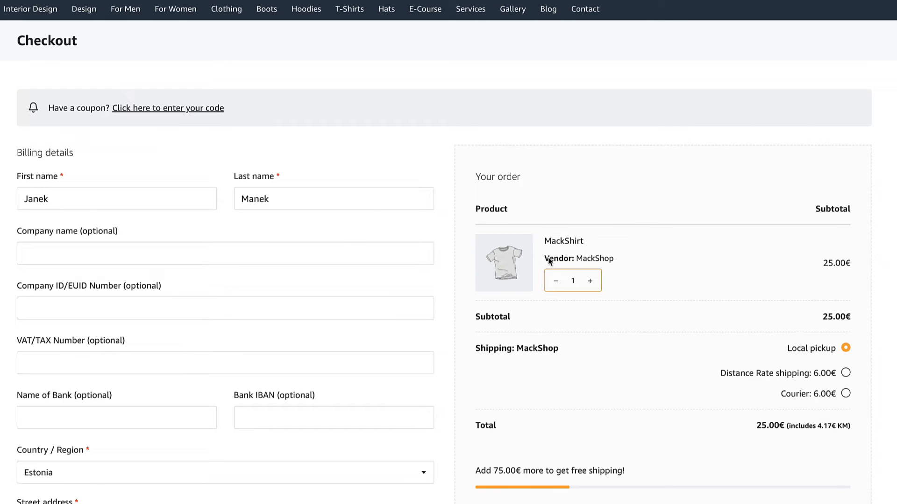
Add the Dummy Belt from Clothing and compare shipping for vendors MackShop and dummy_store_2
double_click(561, 258)
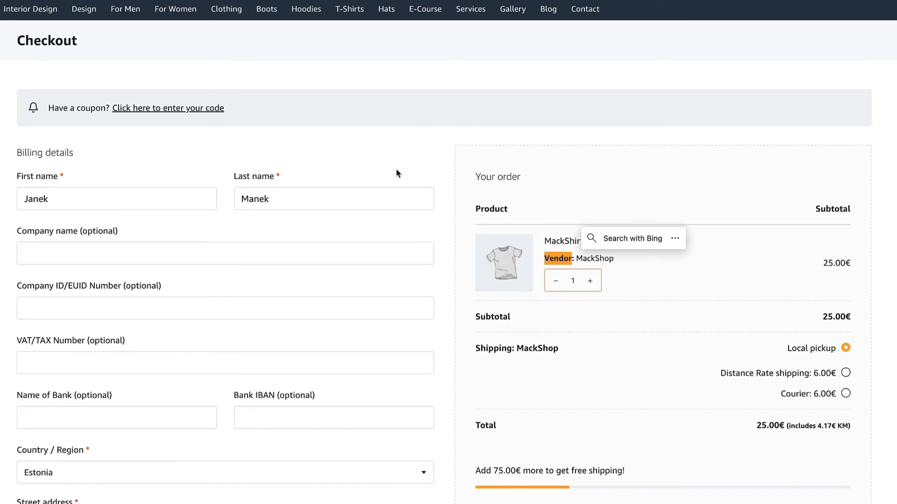
left_click(229, 10)
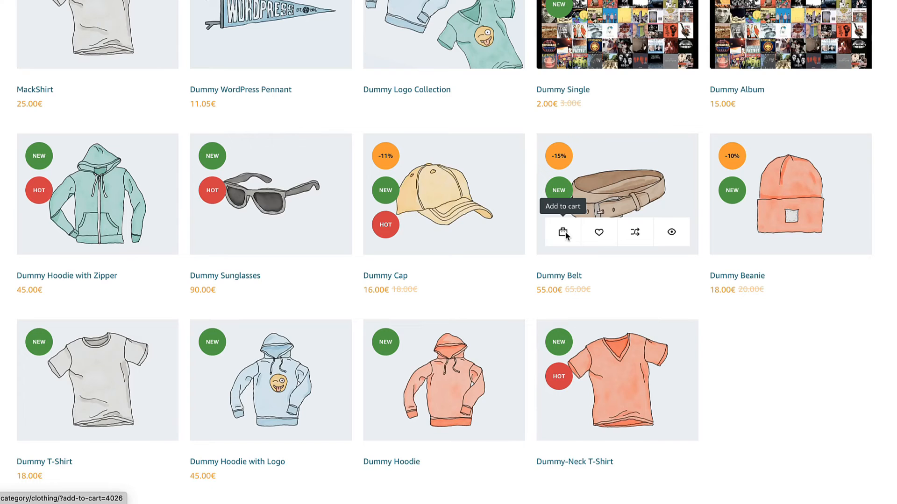
left_click(563, 233)
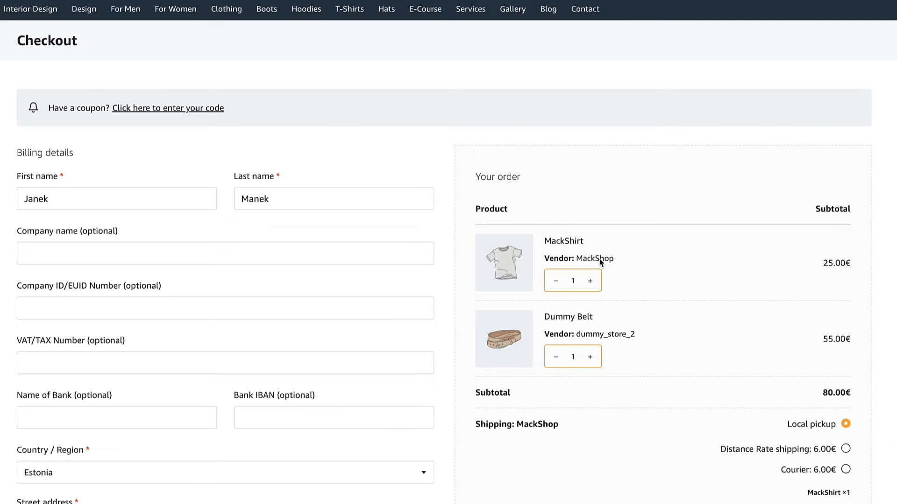
double_click(633, 335)
scroll(640, 323, "down", 5)
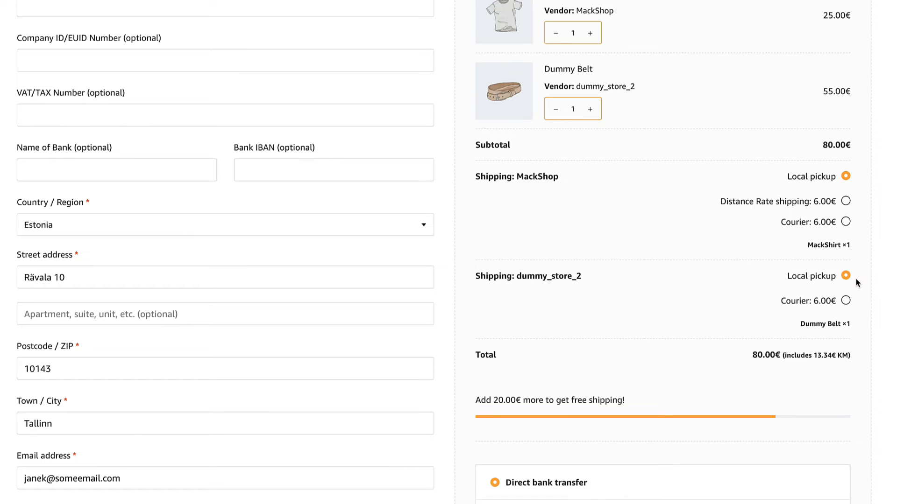
scroll(855, 279, "down", 4)
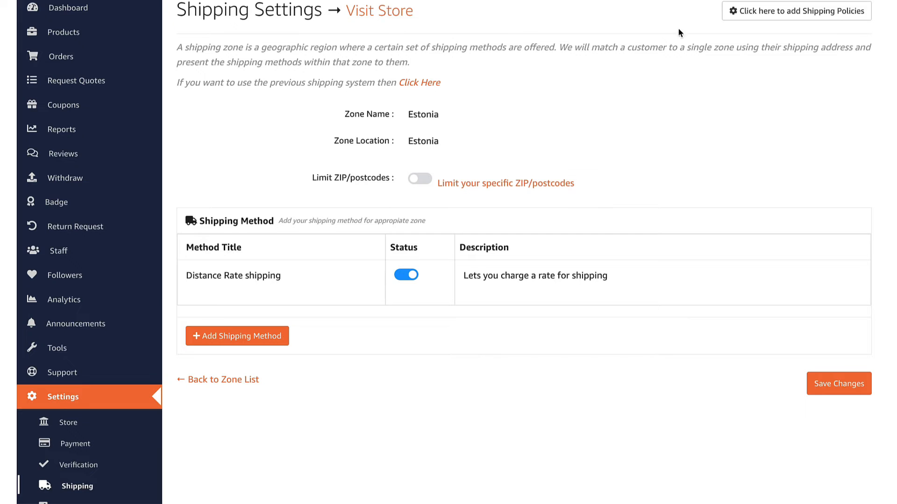
Open the vendor's store settings and preview the MackShop storefront
scroll(678, 120, "down", 3)
left_click(67, 299)
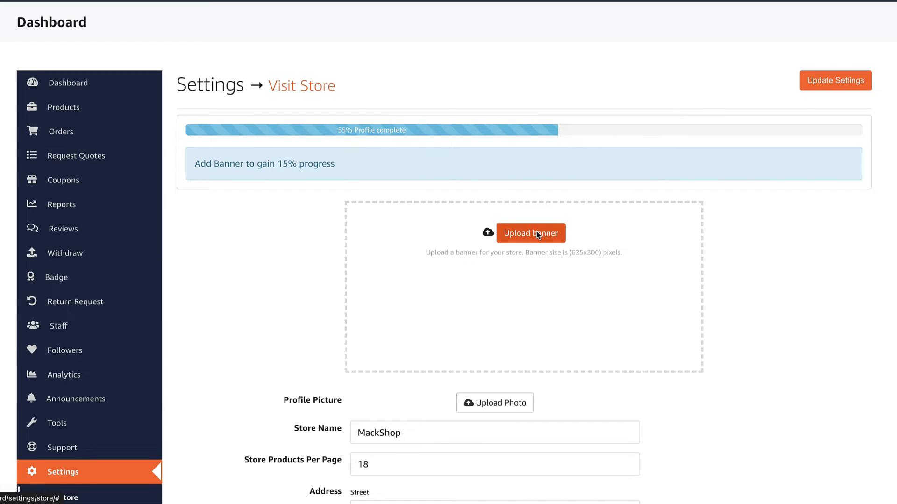
scroll(596, 252, "down", 1)
scroll(592, 245, "up", 1)
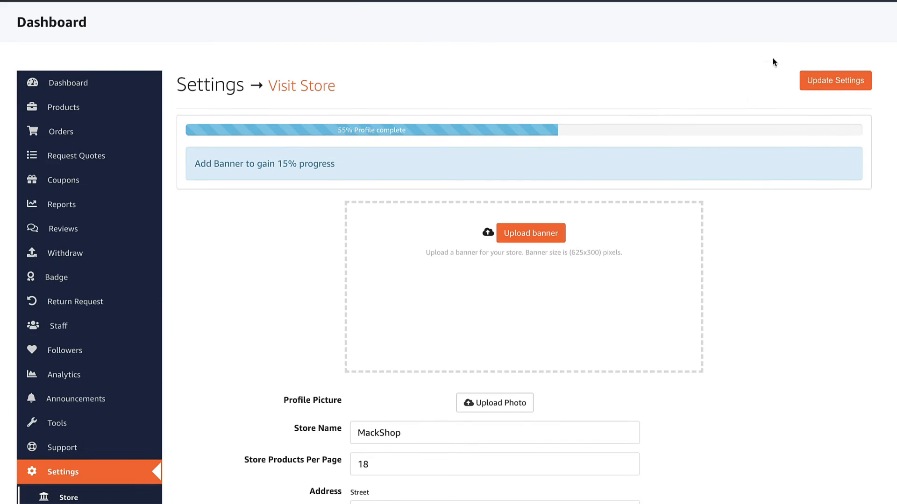
left_click(785, 29)
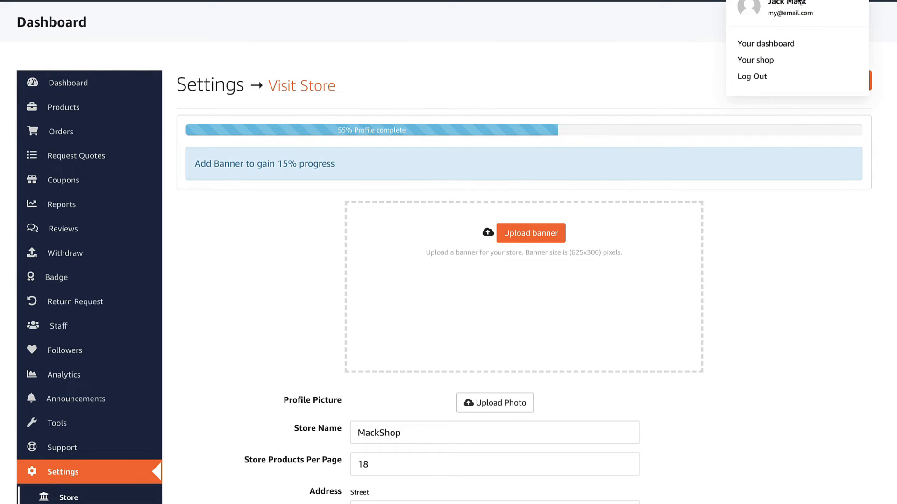
left_click(755, 60)
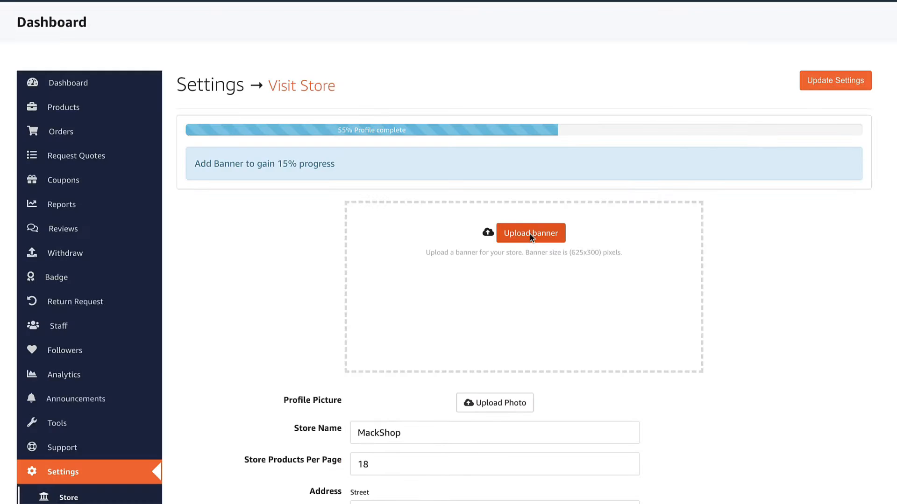
Upload a banner image, crop it to the right side, and save the store settings
left_click(530, 234)
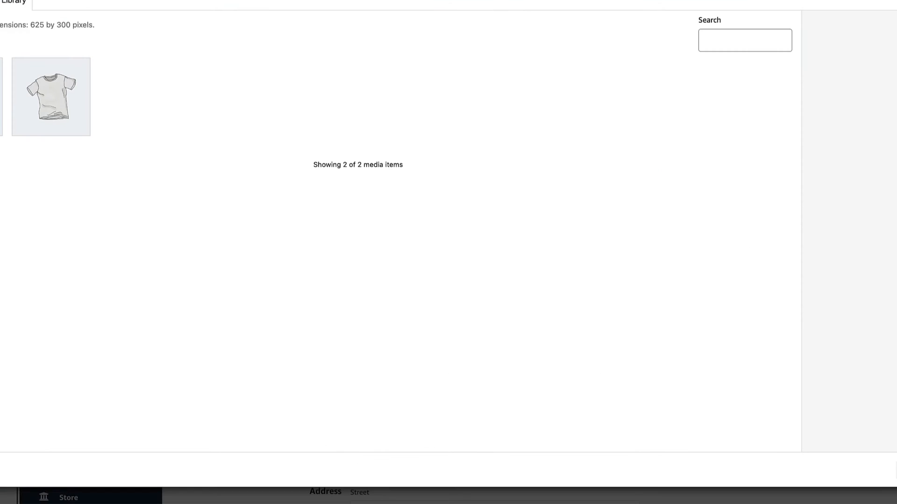
left_click_drag(0, 215, 355, 219)
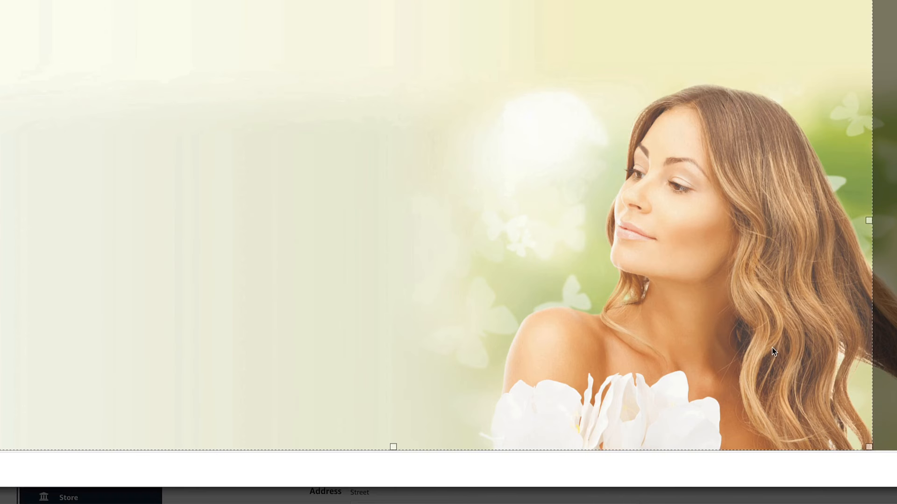
left_click_drag(771, 348, 842, 346)
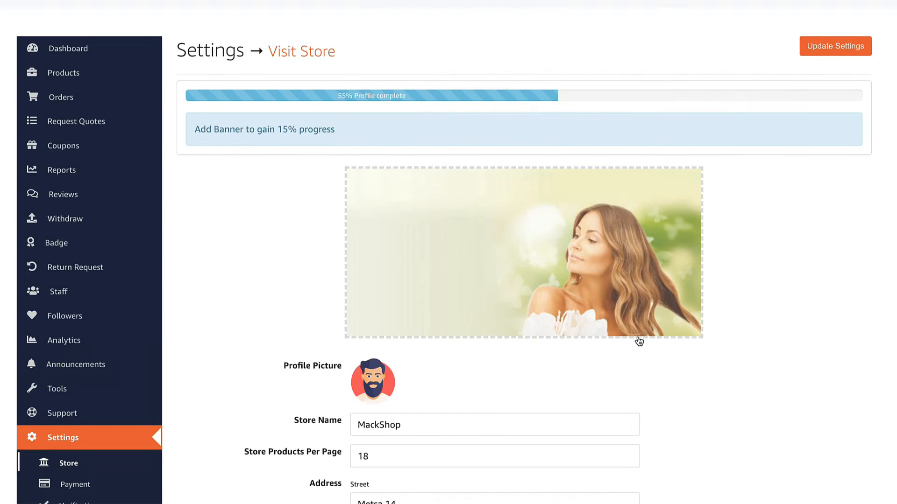
scroll(638, 341, "down", 8)
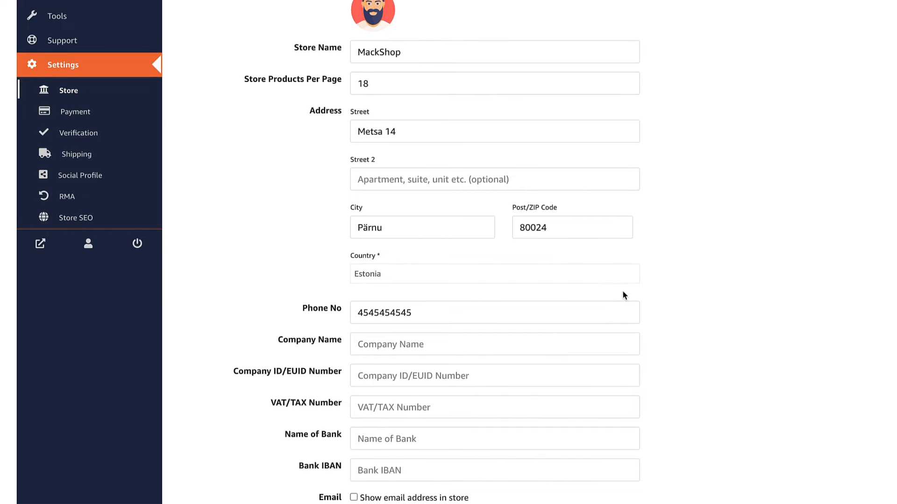
scroll(616, 292, "down", 3)
scroll(491, 260, "down", 10)
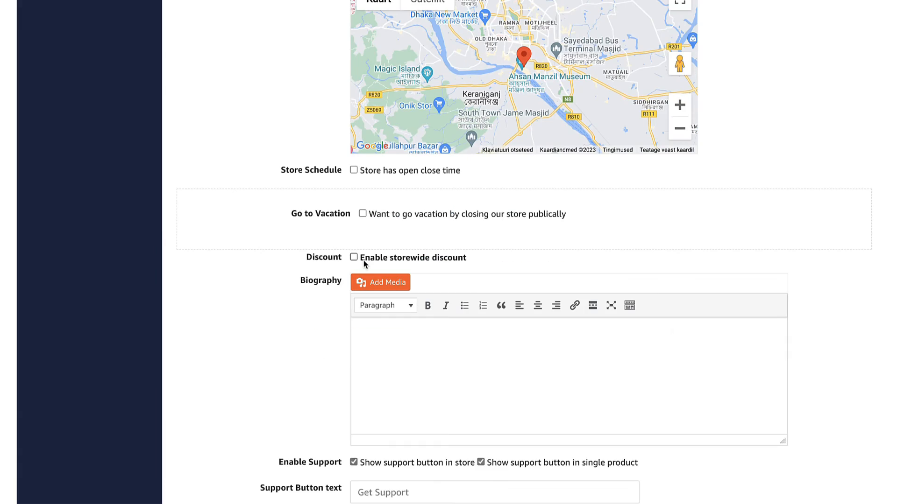
left_click(354, 257)
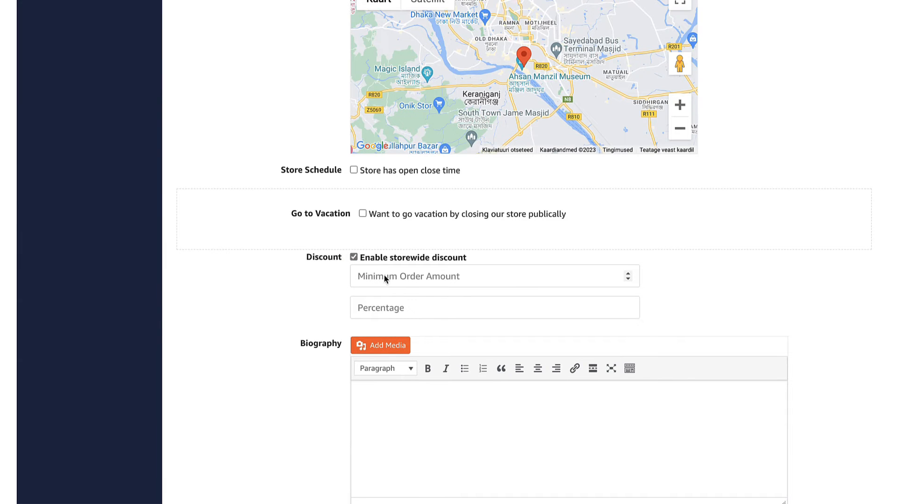
left_click(353, 257)
scroll(607, 245, "down", 2)
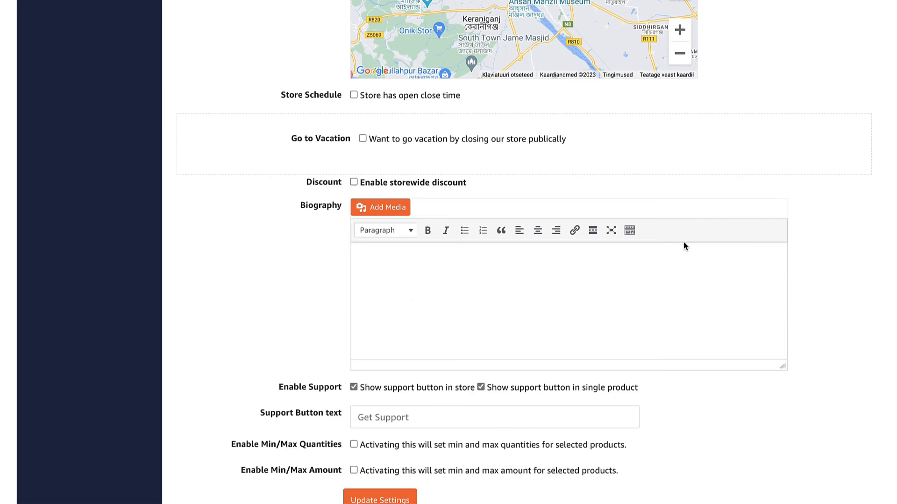
scroll(462, 247, "down", 3)
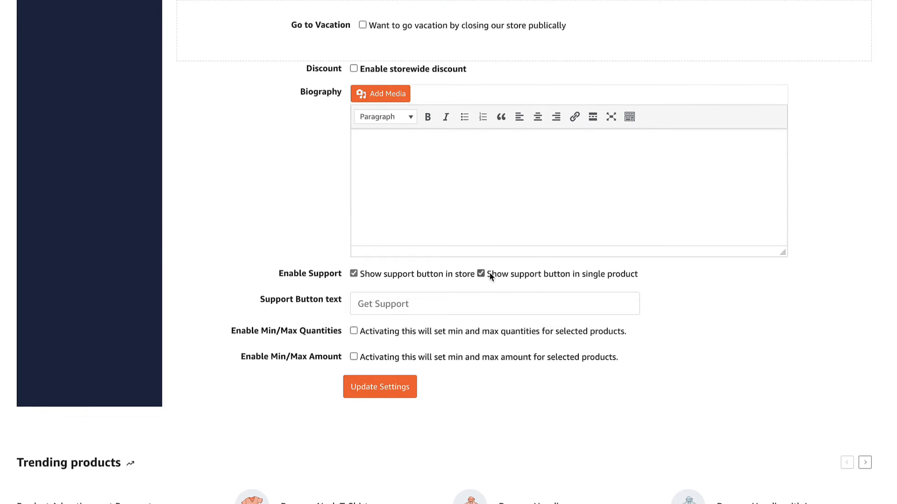
left_click(379, 386)
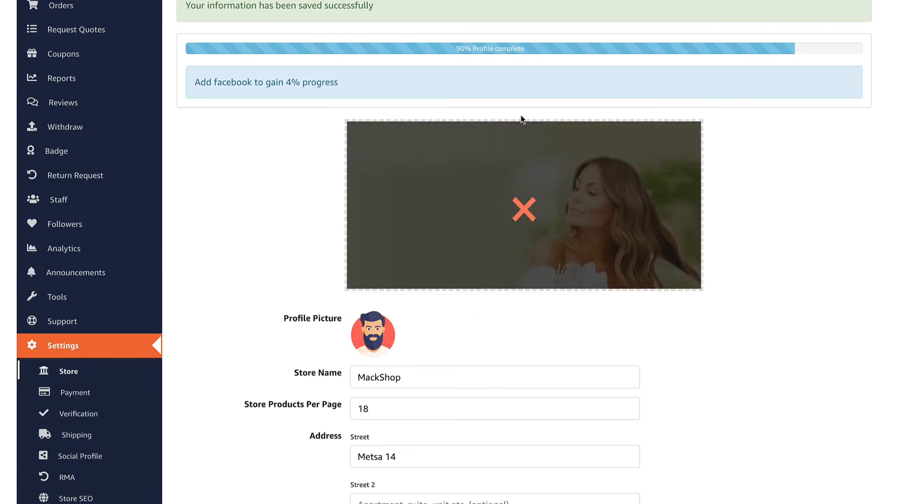
View the MackShop storefront to check the new banner
scroll(832, 27, "up", 3)
mouse_move(835, 1)
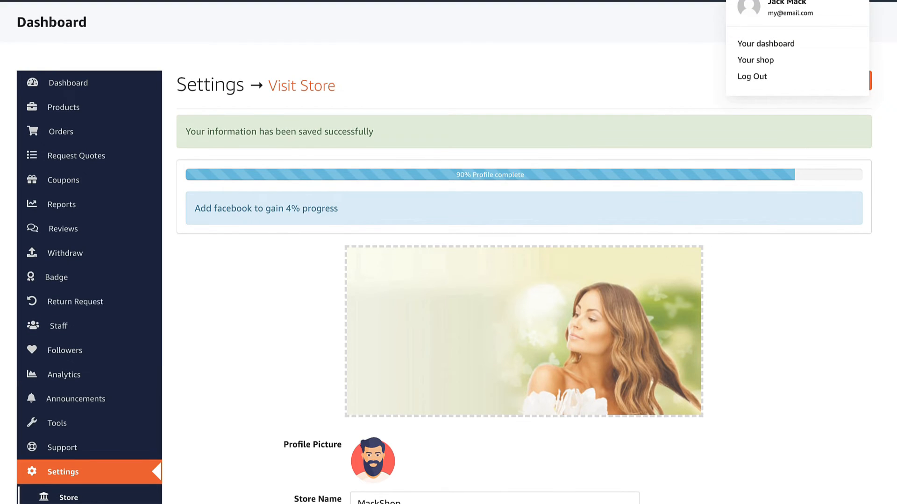
left_click(755, 57)
scroll(733, 228, "down", 5)
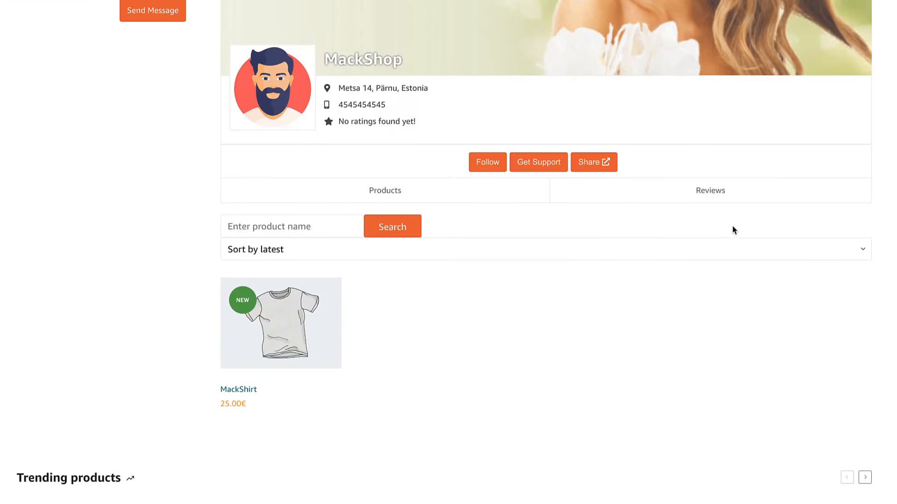
scroll(732, 226, "up", 5)
Enable store open/close times, mark Saturday and Sunday closed, and save the store settings
mouse_move(834, 1)
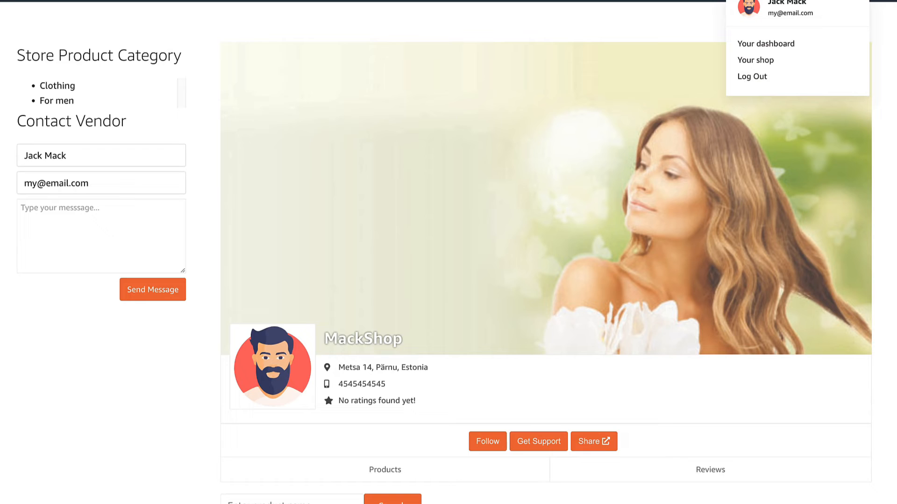
left_click(772, 42)
scroll(146, 268, "down", 4)
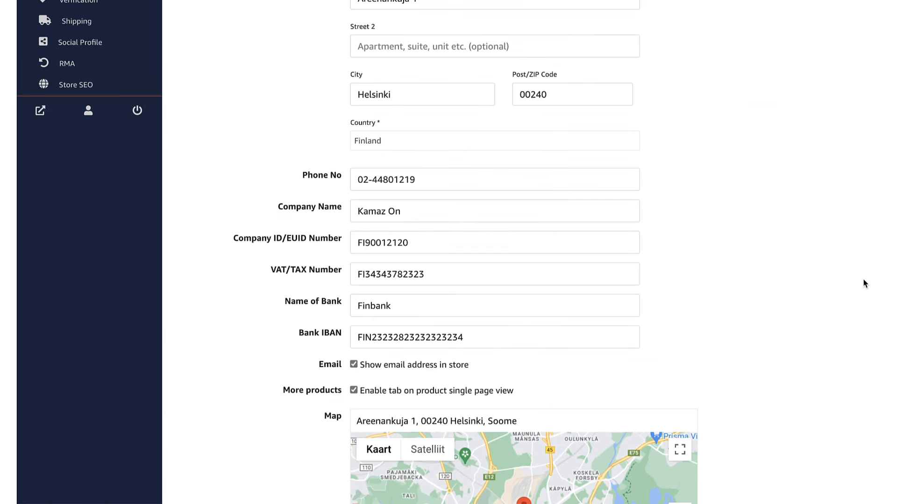
scroll(863, 285, "down", 7)
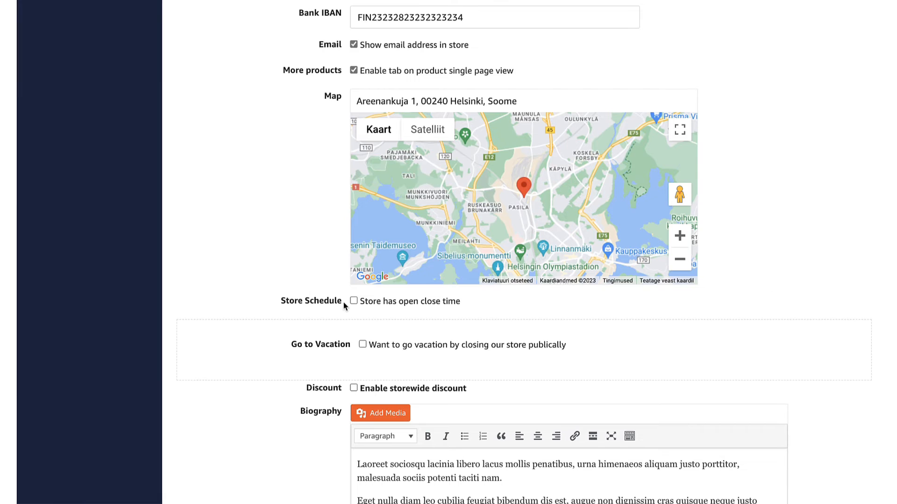
left_click(353, 302)
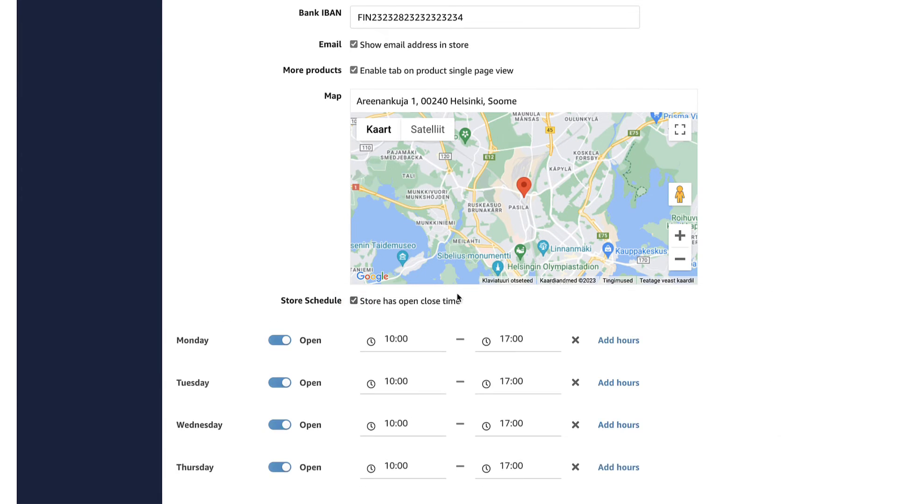
scroll(738, 257, "down", 6)
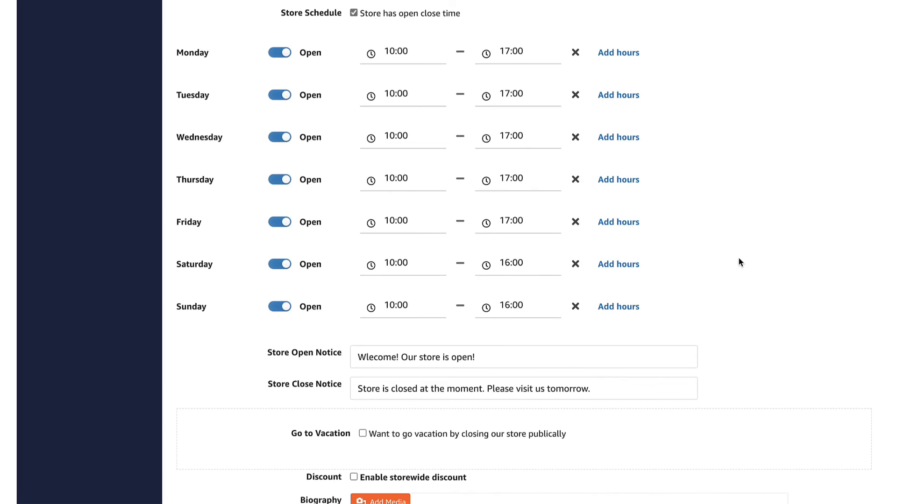
left_click(281, 308)
left_click(280, 265)
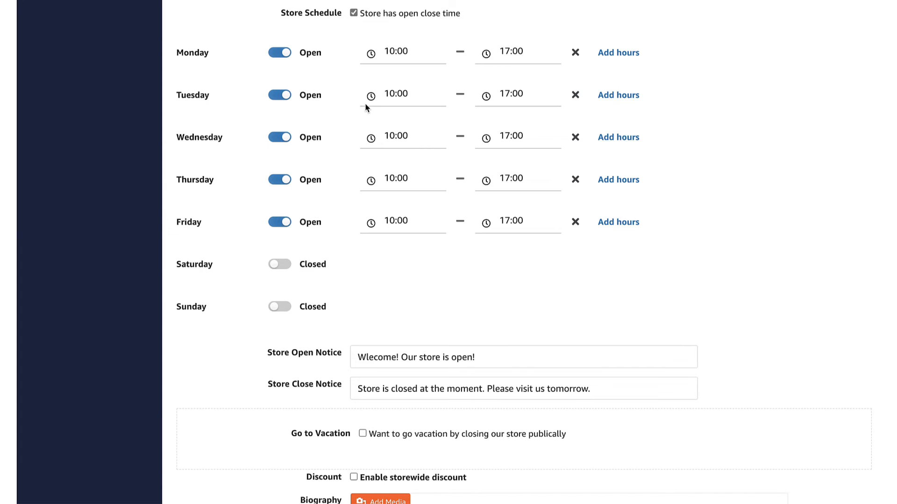
scroll(477, 172, "down", 15)
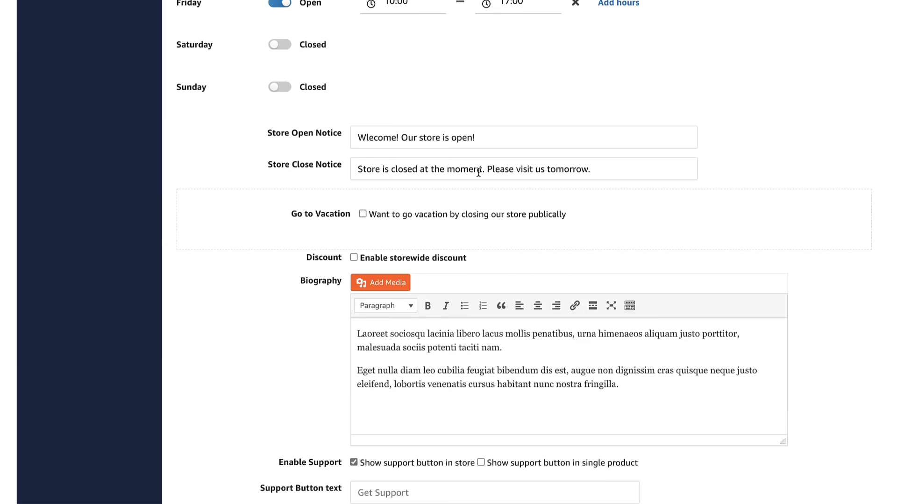
scroll(391, 119, "up", 1)
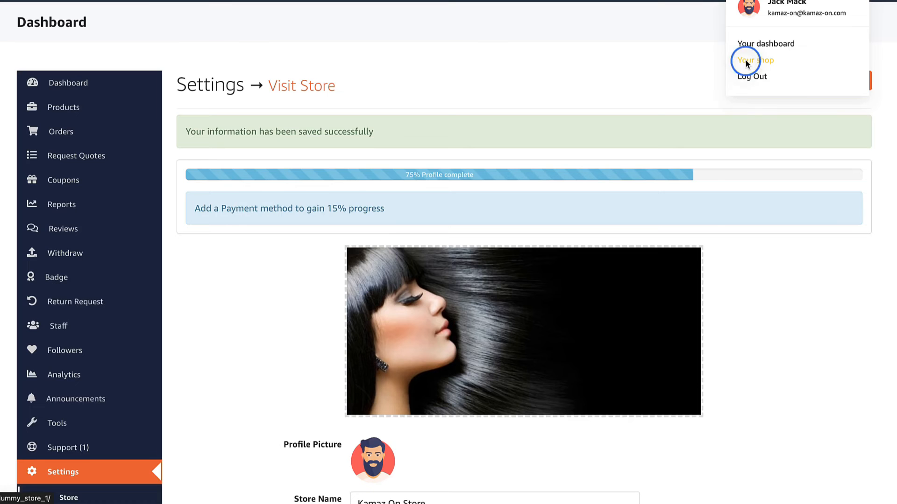
left_click(745, 56)
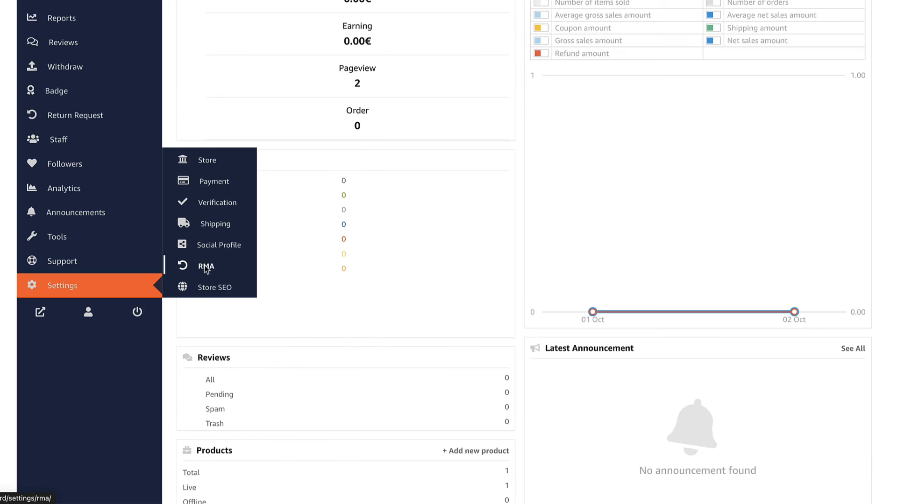
Browse the Payment, Social Profile, RMA and Store SEO settings pages, then open Orders
left_click(214, 183)
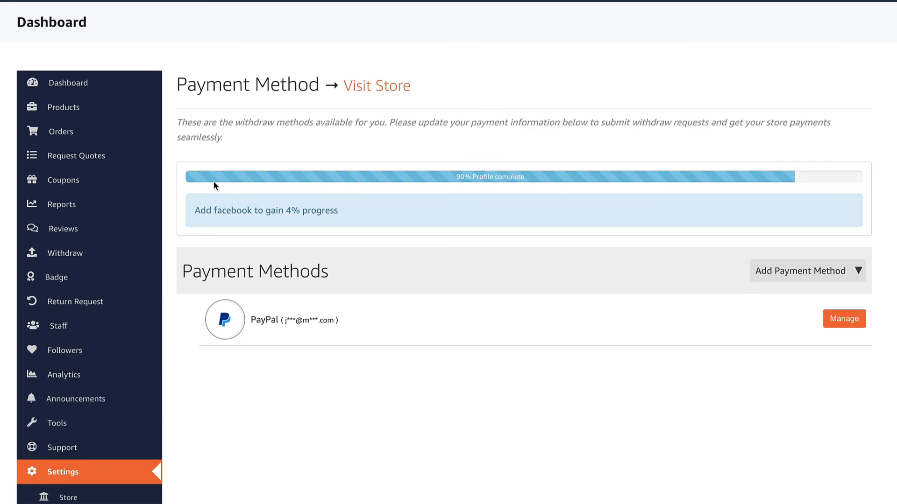
scroll(399, 229, "down", 3)
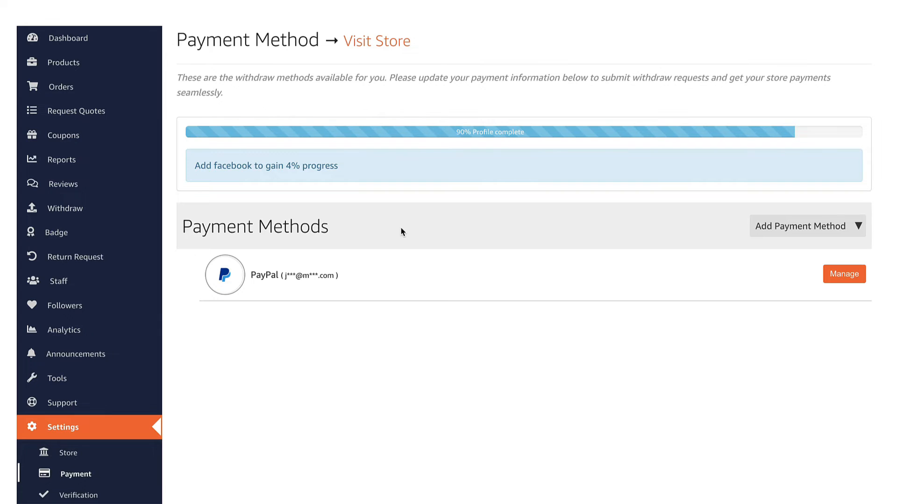
scroll(398, 234, "down", 4)
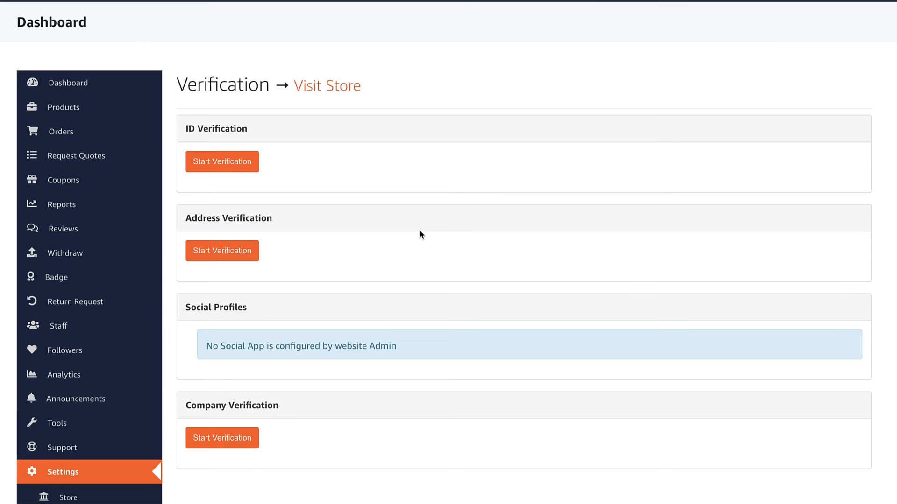
scroll(420, 231, "down", 4)
scroll(431, 231, "down", 1)
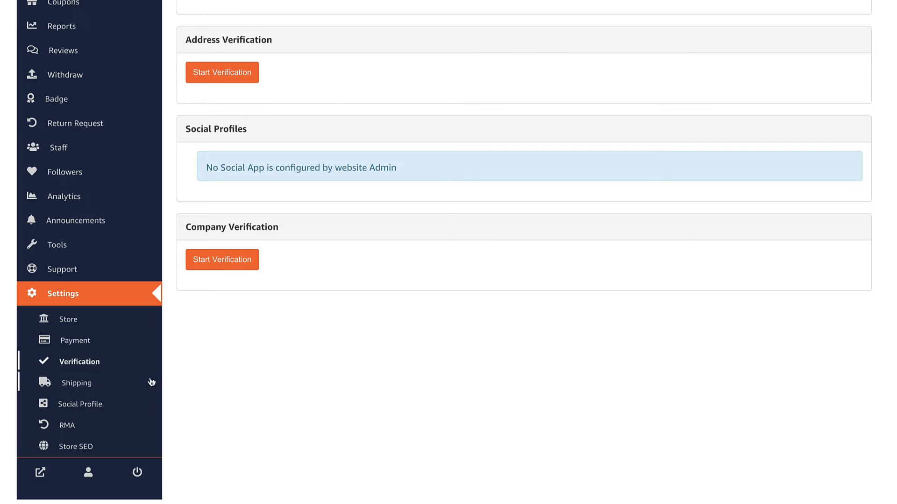
left_click(80, 405)
scroll(321, 334, "down", 5)
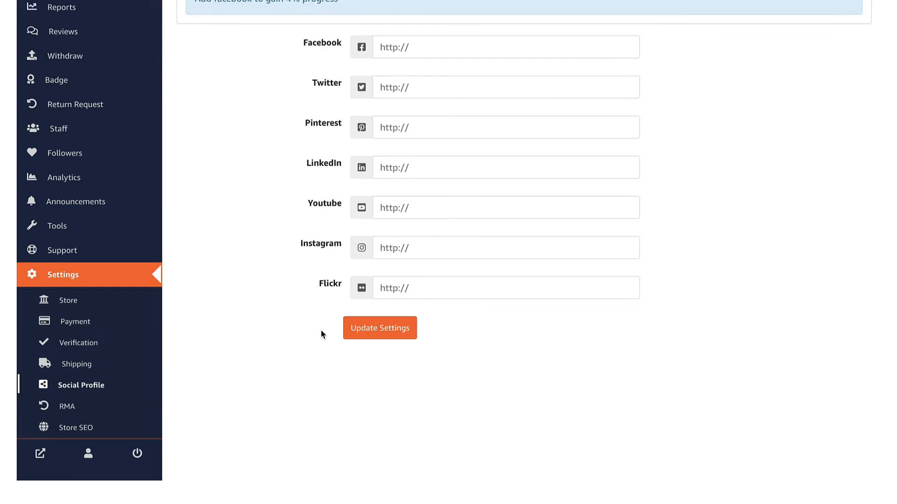
left_click(65, 394)
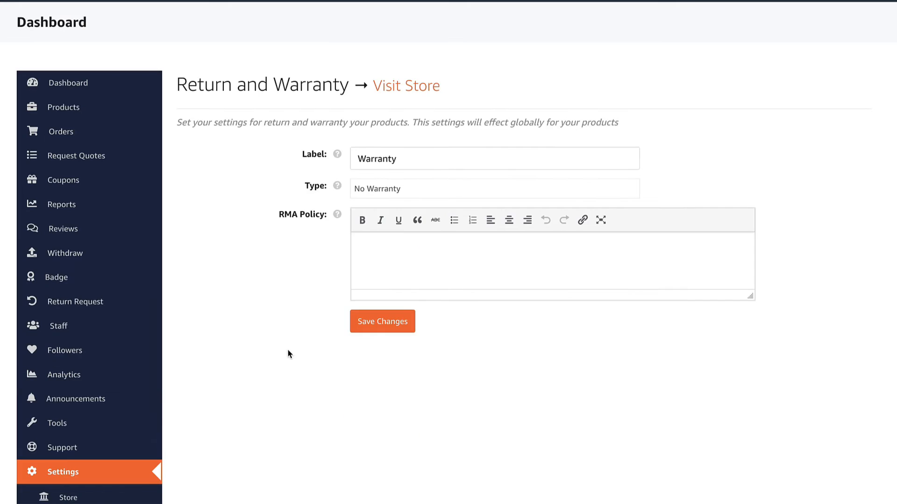
scroll(725, 264, "down", 4)
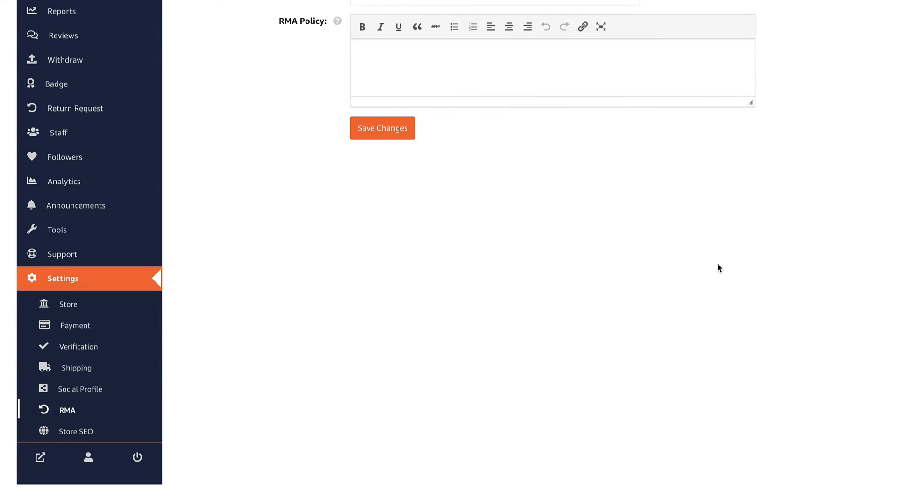
left_click(79, 433)
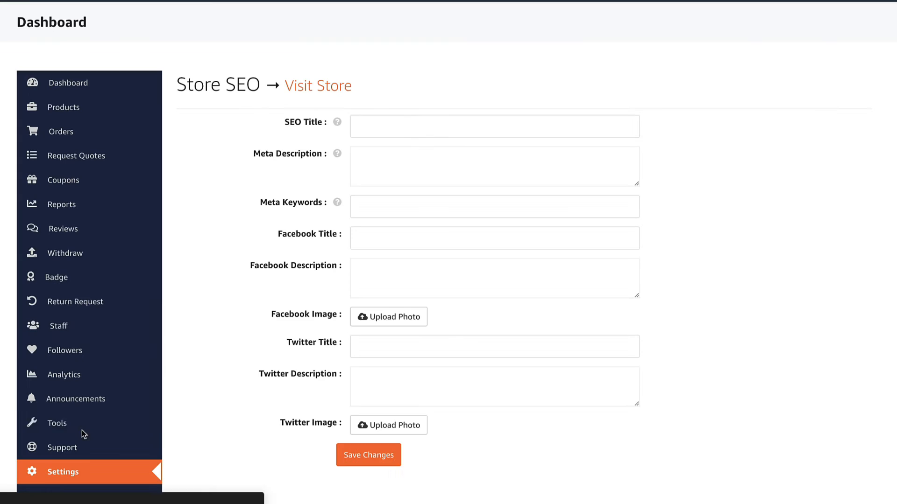
left_click(72, 135)
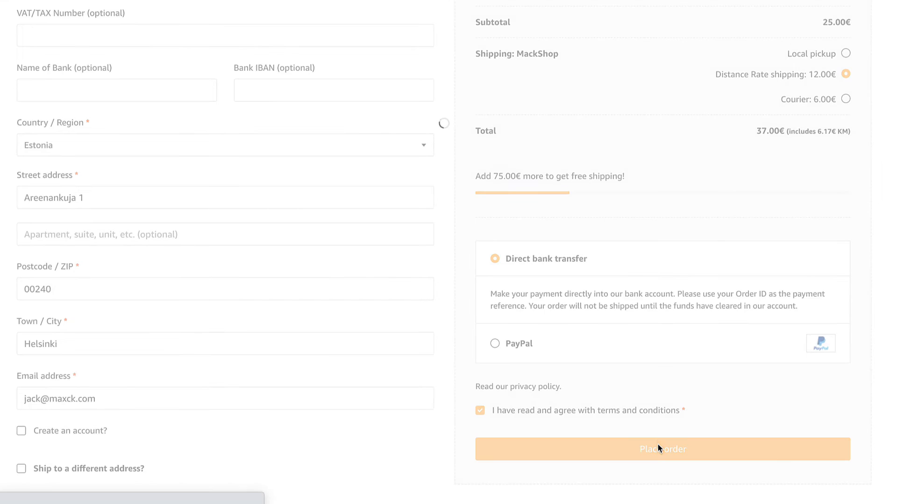
Place order #4087 and check its customer order-received email in MailHog
left_click(657, 445)
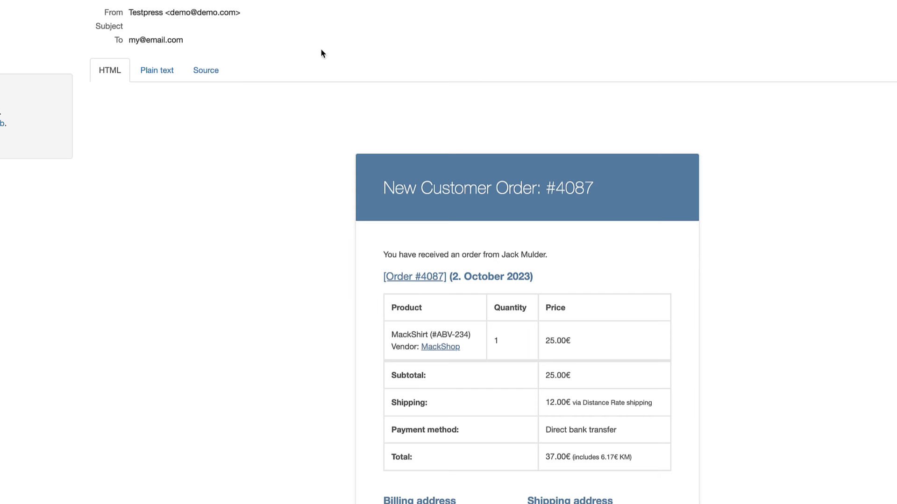
scroll(248, 173, "down", 3)
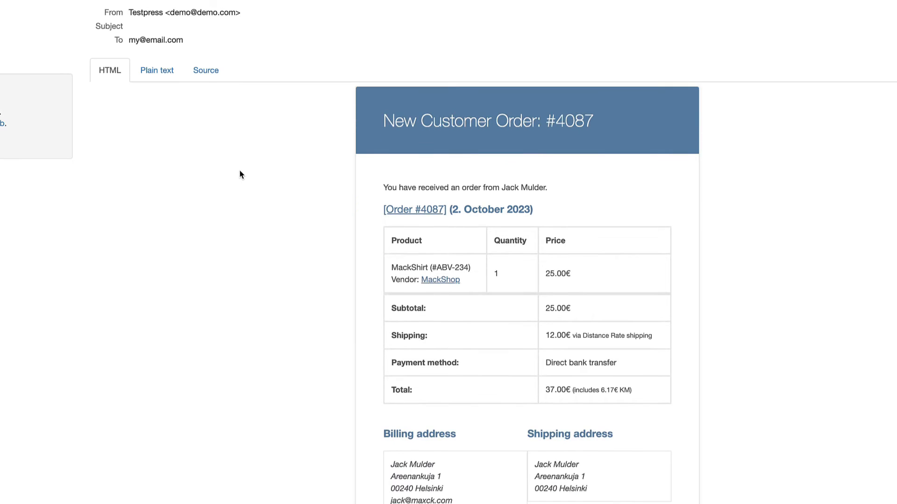
scroll(239, 174, "down", 2)
scroll(240, 174, "up", 5)
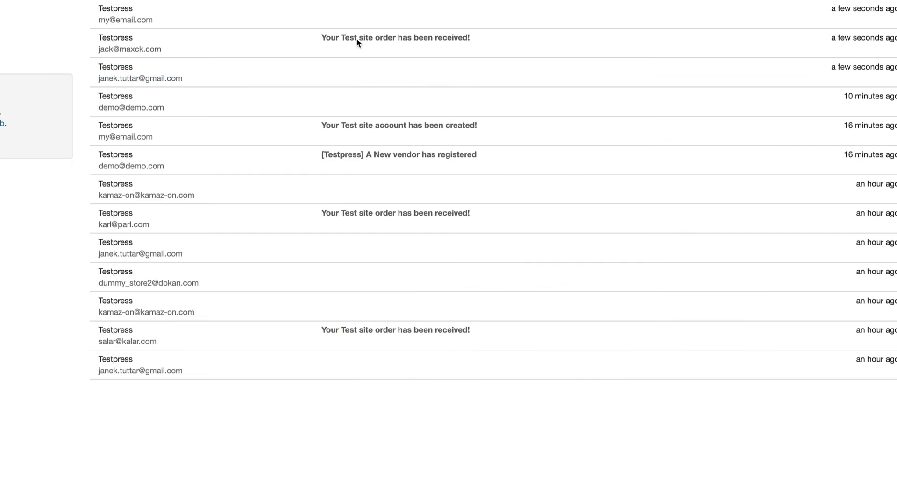
left_click(358, 42)
scroll(418, 174, "down", 8)
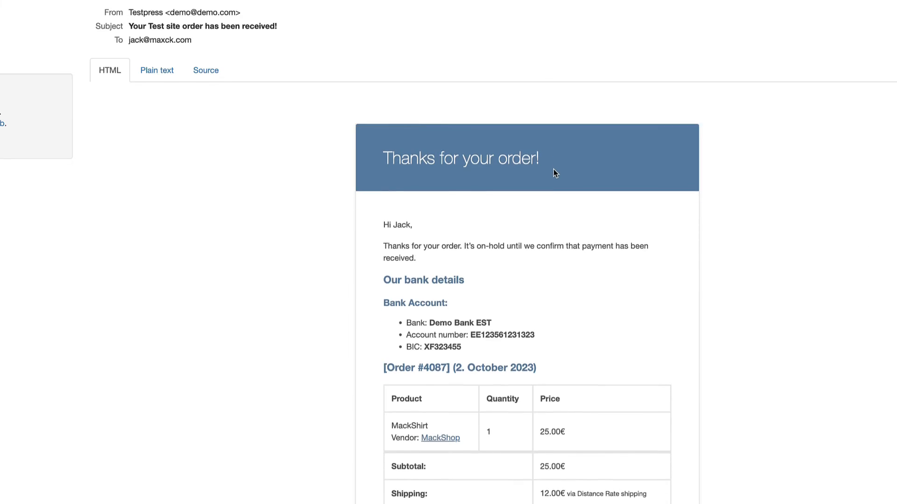
scroll(550, 174, "up", 5)
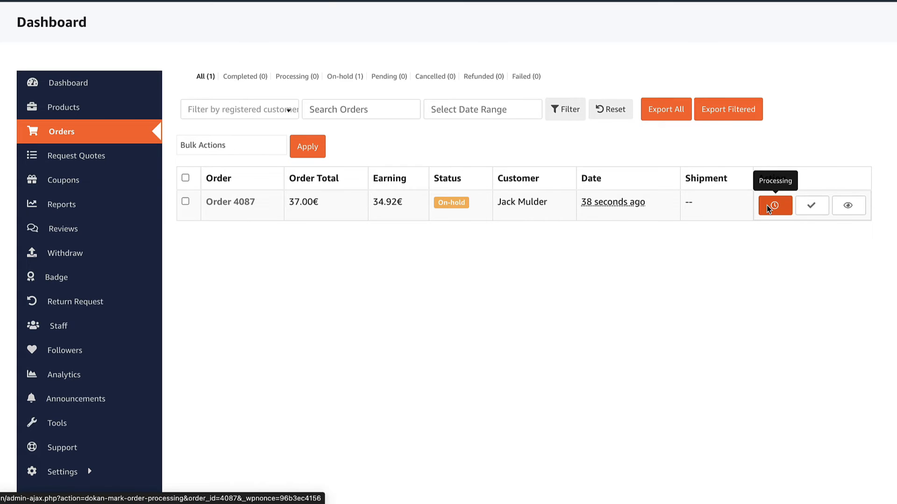
Inspect order 4087's details and tracking form, then show the ABV-234 shirt's Product Enquiry form
left_click(853, 212)
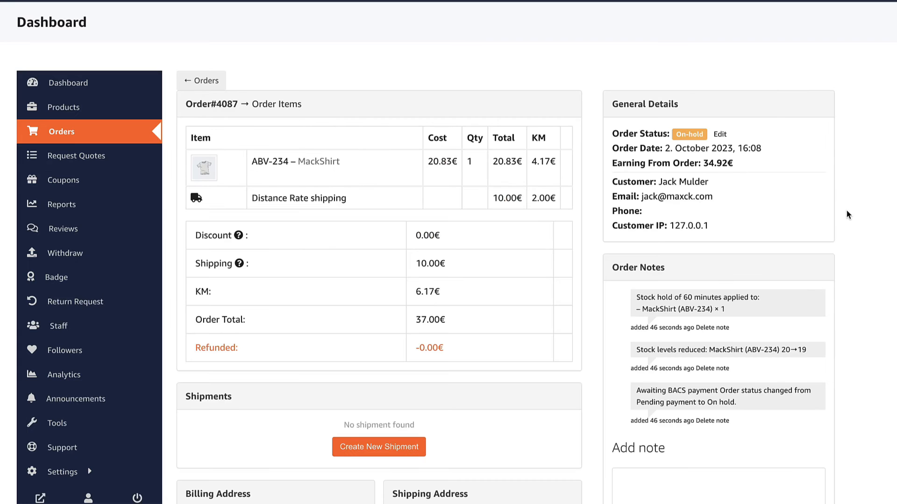
scroll(853, 212, "down", 5)
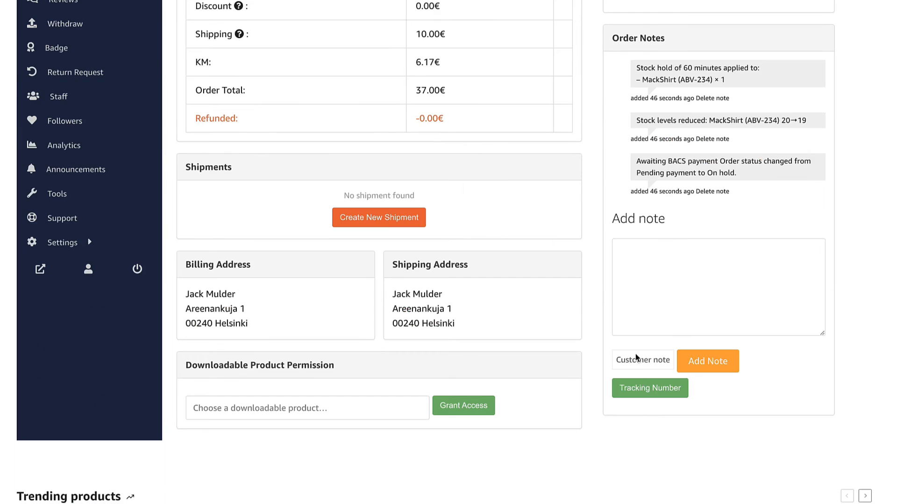
left_click(651, 392)
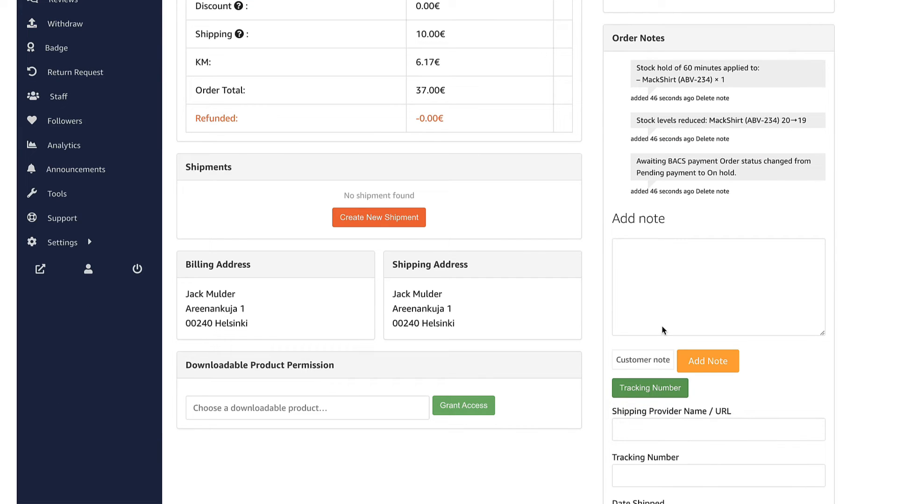
scroll(663, 330, "down", 3)
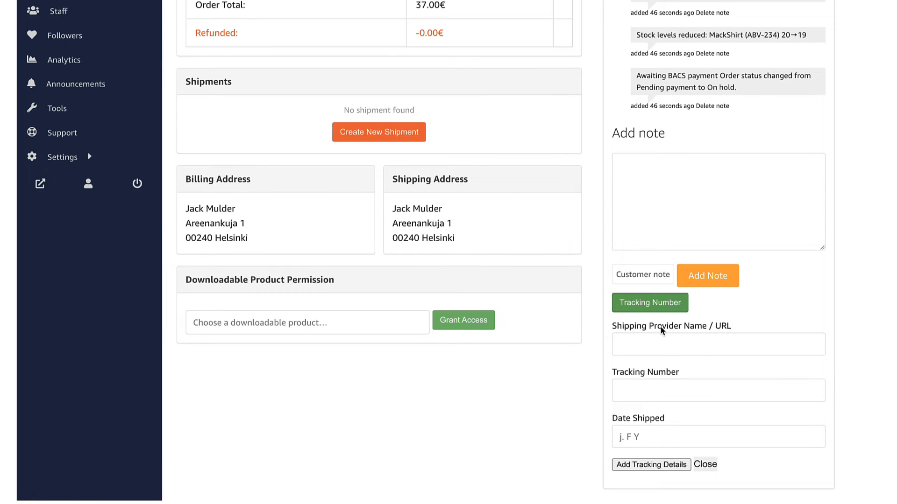
scroll(661, 331, "down", 2)
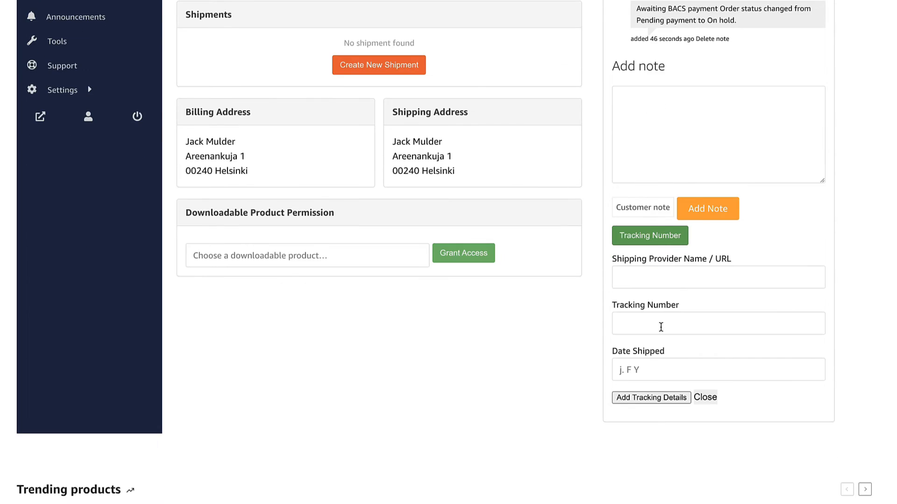
scroll(327, 234, "up", 10)
left_click(72, 131)
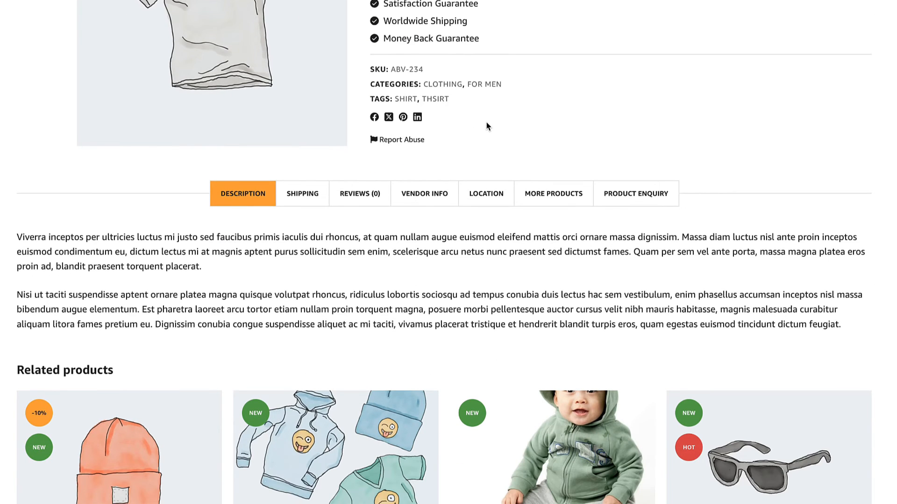
left_click(633, 194)
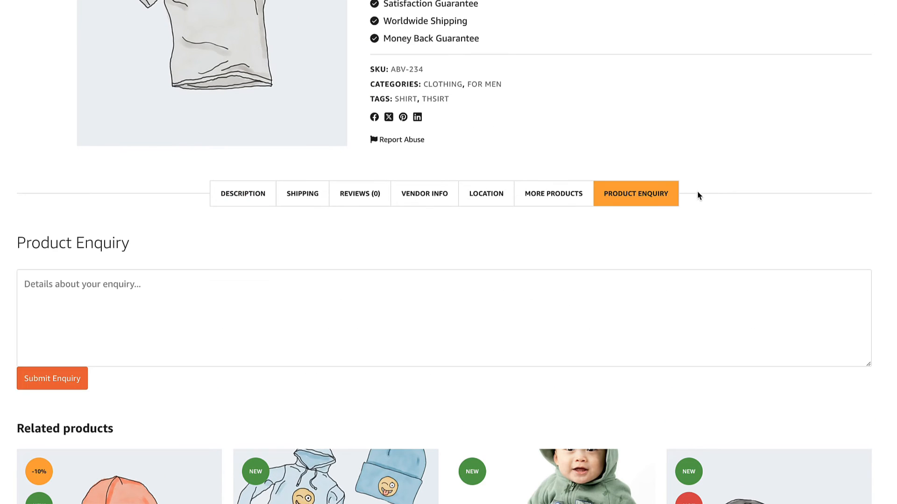
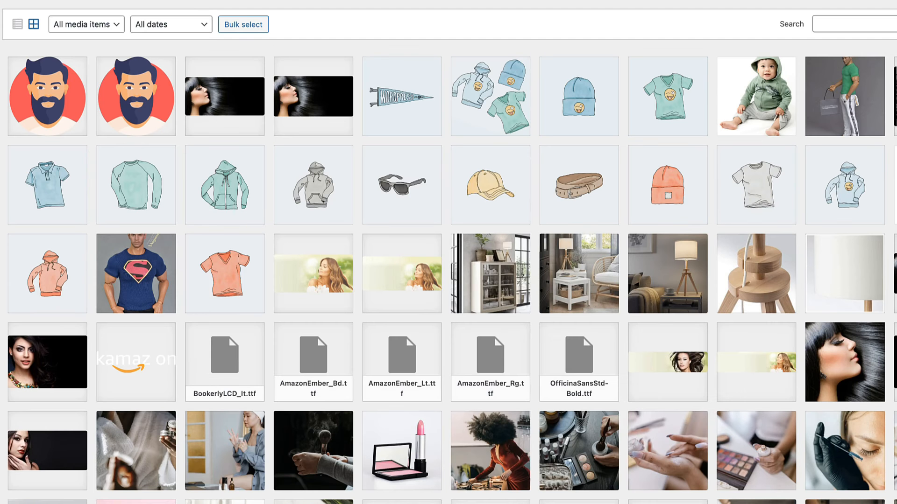
Go to Dokan > Dashboard from the admin sidebar's Dokan flyout menu
mouse_move(41, 182)
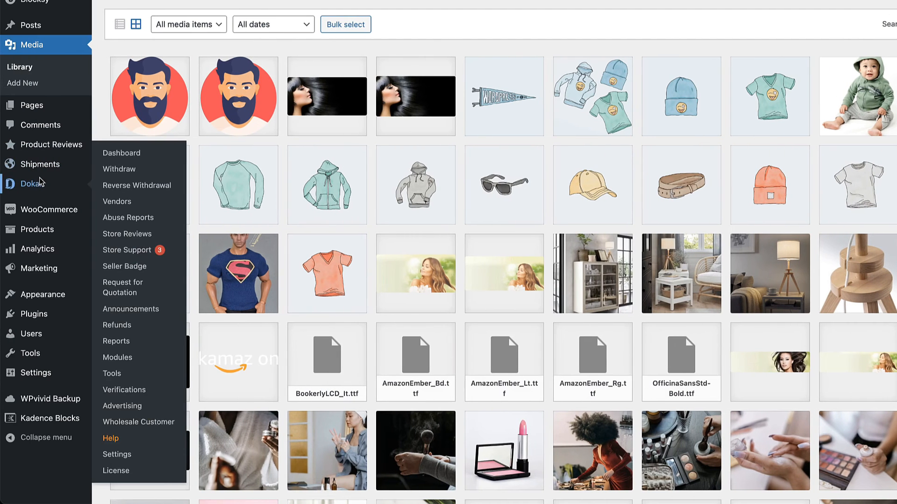
left_click(118, 154)
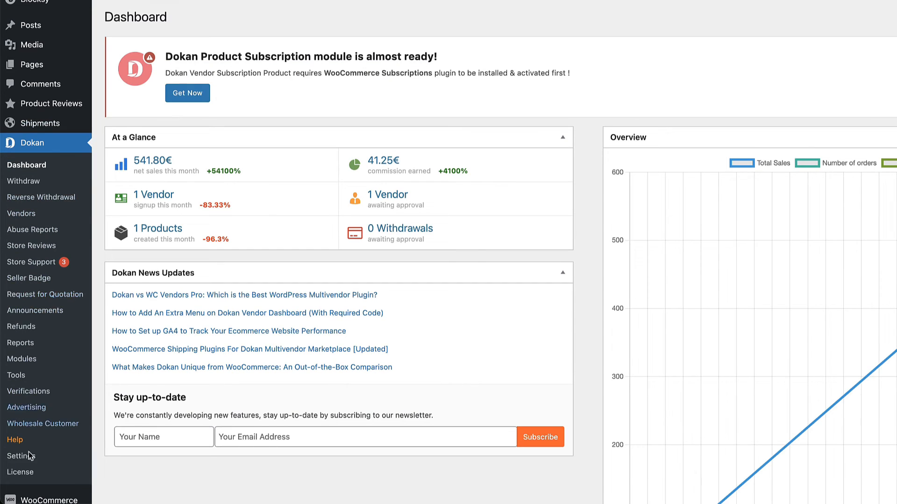
Open Dokan Settings and view the Colors, Live Search and Store Support sections
left_click(23, 457)
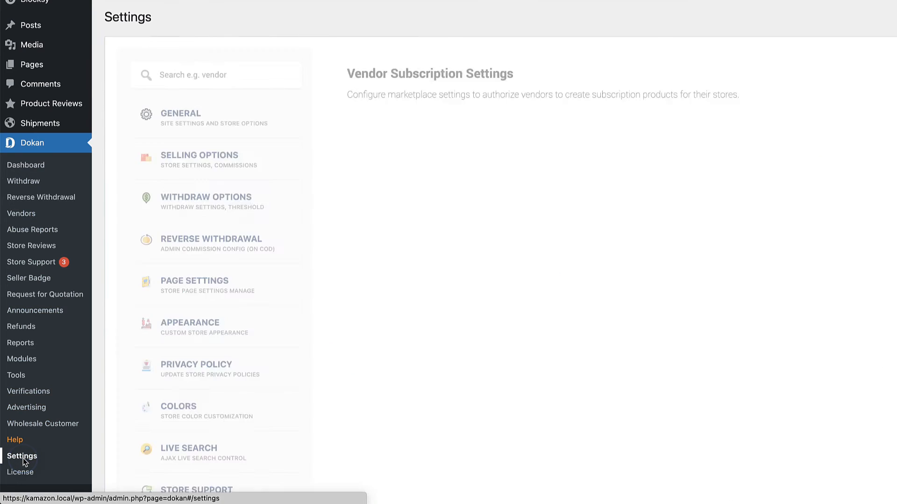
scroll(404, 272, "down", 5)
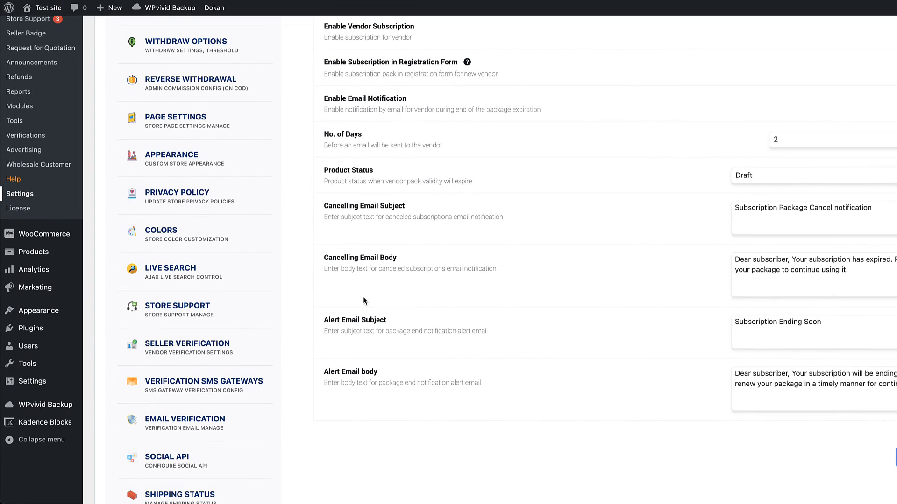
left_click(199, 236)
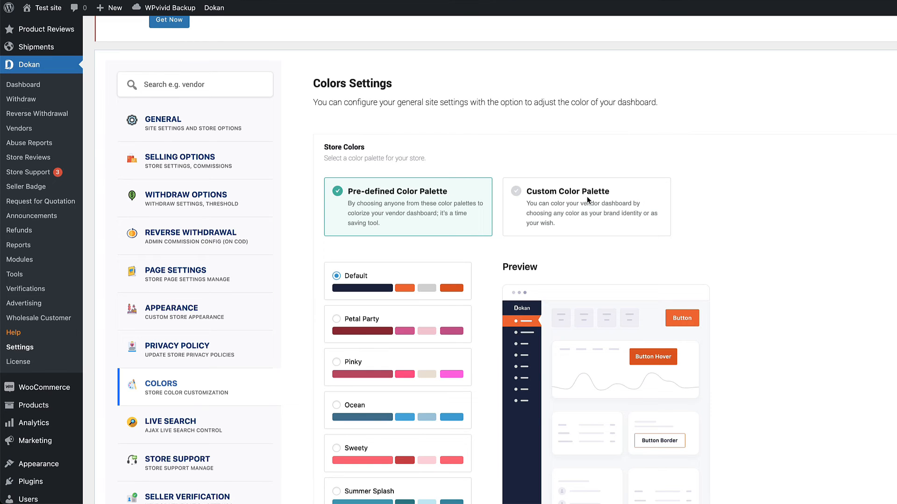
scroll(280, 234, "down", 2)
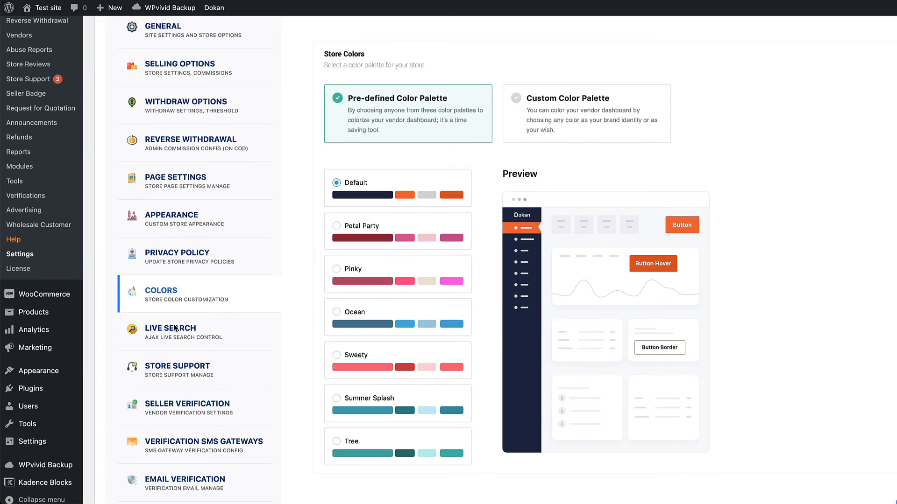
left_click(174, 330)
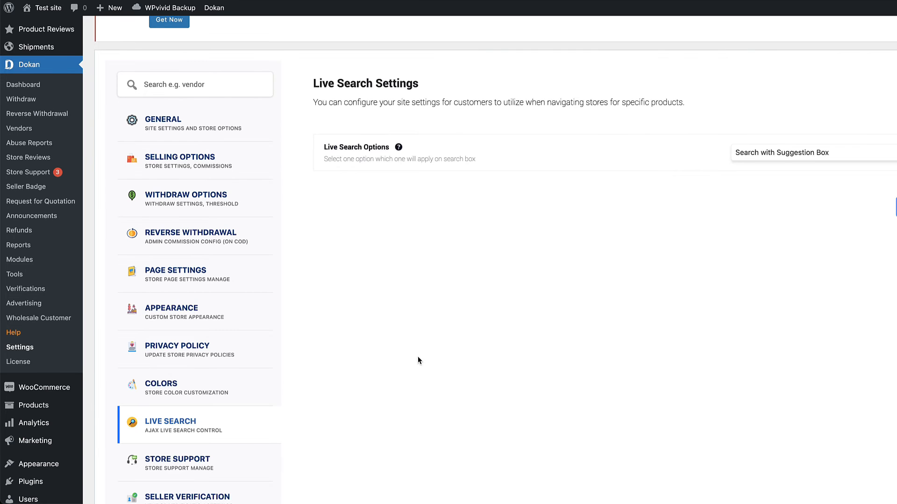
scroll(416, 357, "down", 2)
left_click(187, 348)
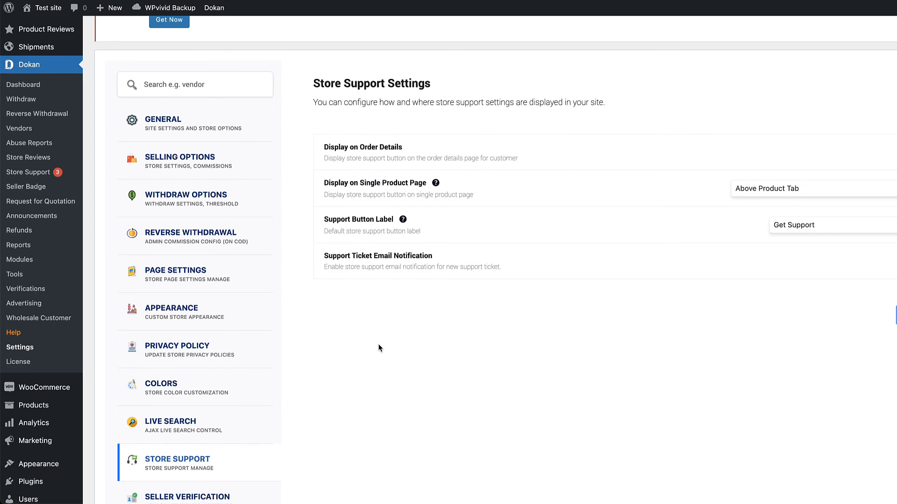
View the Seller Verification, Verification SMS Gateways and Shipping Status settings sections
scroll(378, 346, "down", 7)
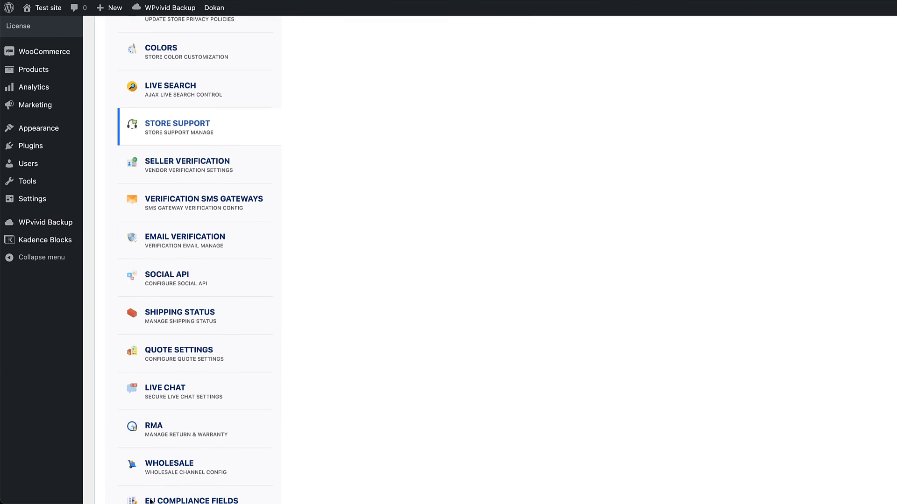
scroll(562, 241, "up", 5)
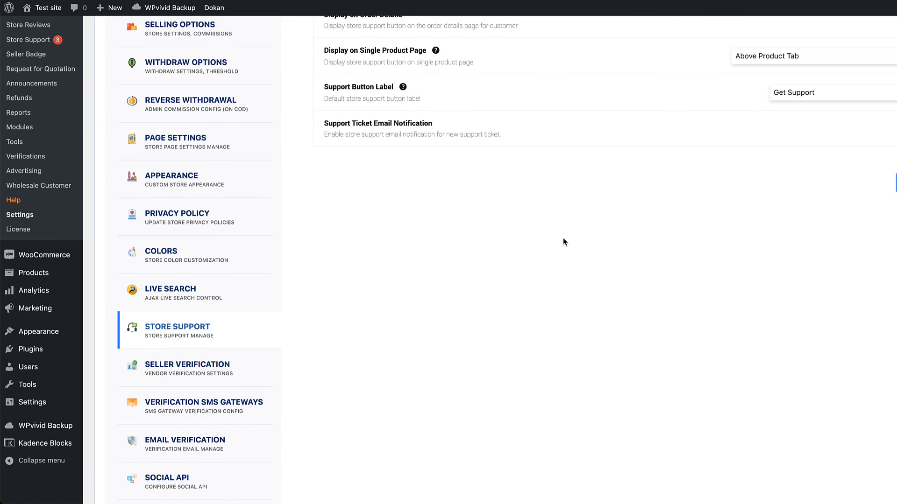
left_click(168, 376)
scroll(487, 324, "up", 3)
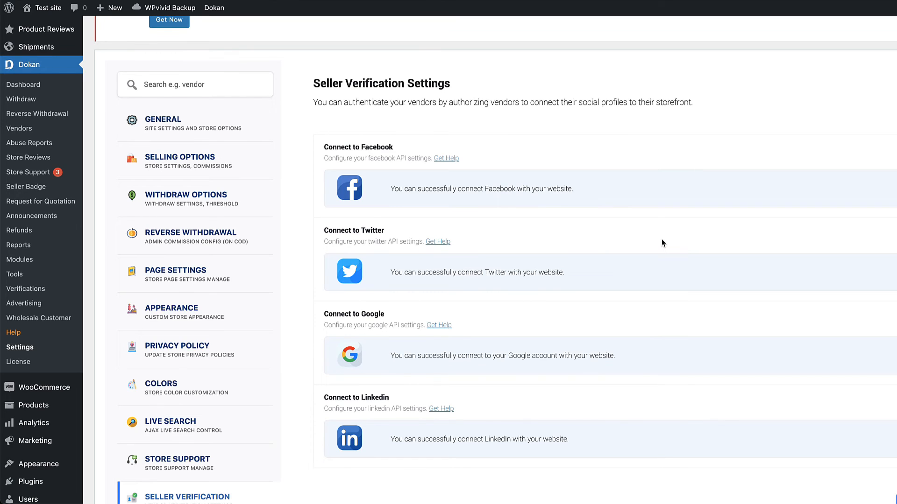
scroll(272, 287, "down", 5)
left_click(252, 306)
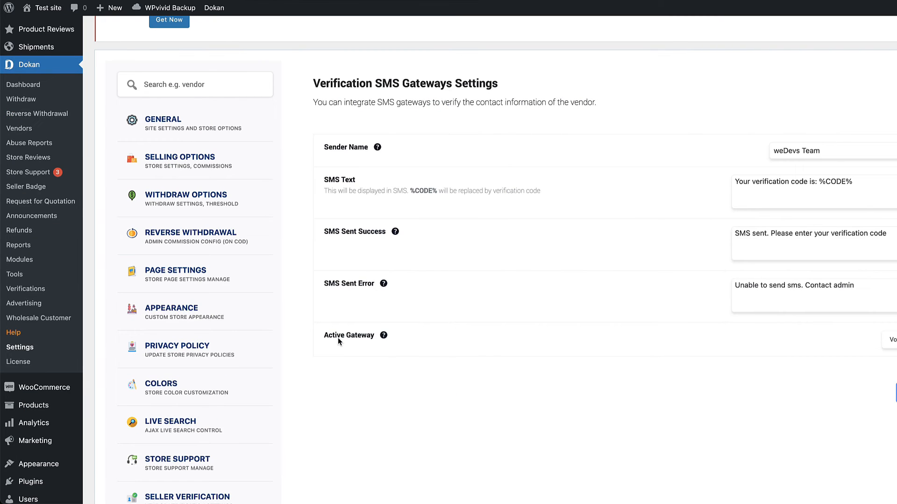
scroll(337, 337, "down", 7)
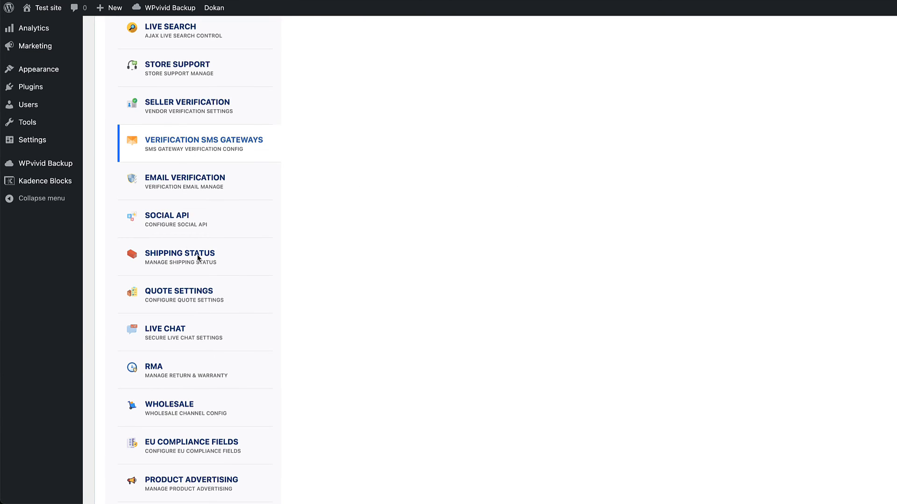
left_click(198, 252)
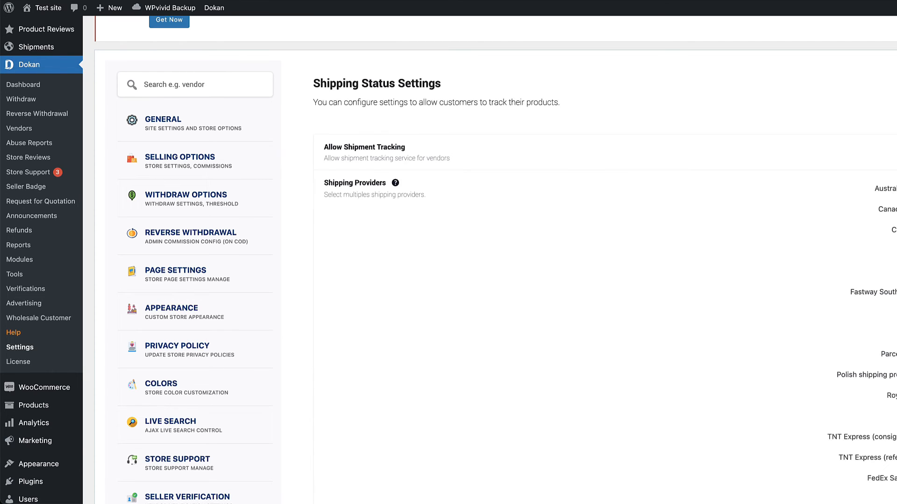
Open the on-hold order's details and its Tracking Number form in the vendor dashboard
scroll(449, 260, "down", 4)
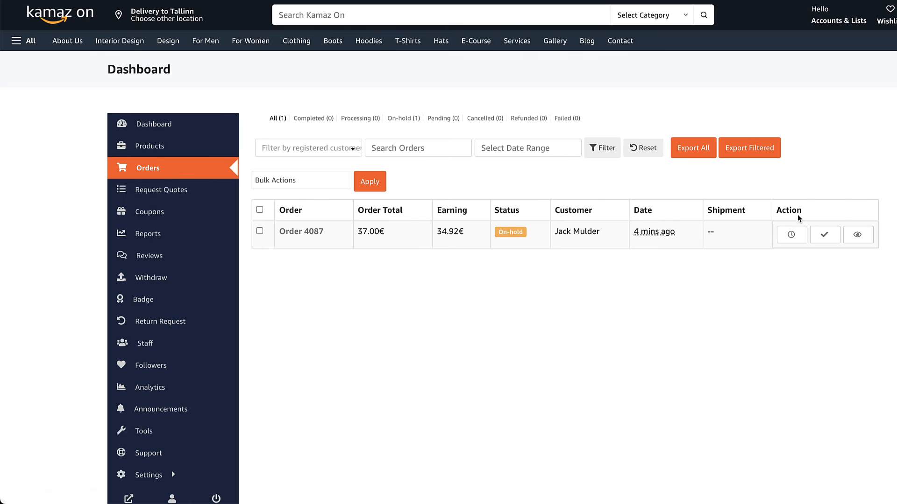
left_click(858, 237)
scroll(841, 284, "down", 7)
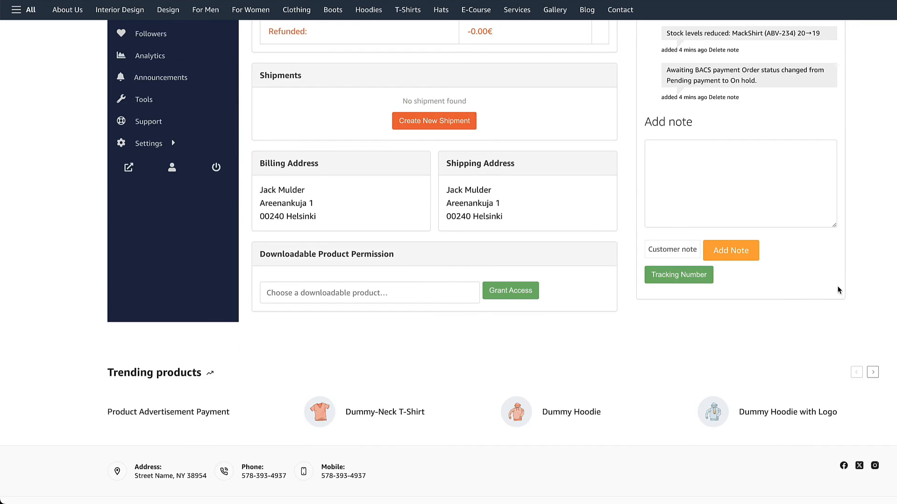
left_click(667, 274)
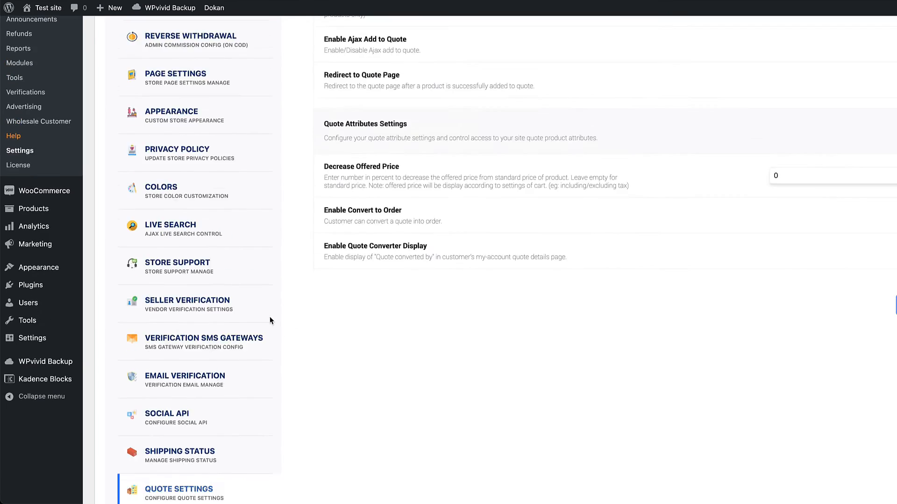
scroll(270, 315, "up", 3)
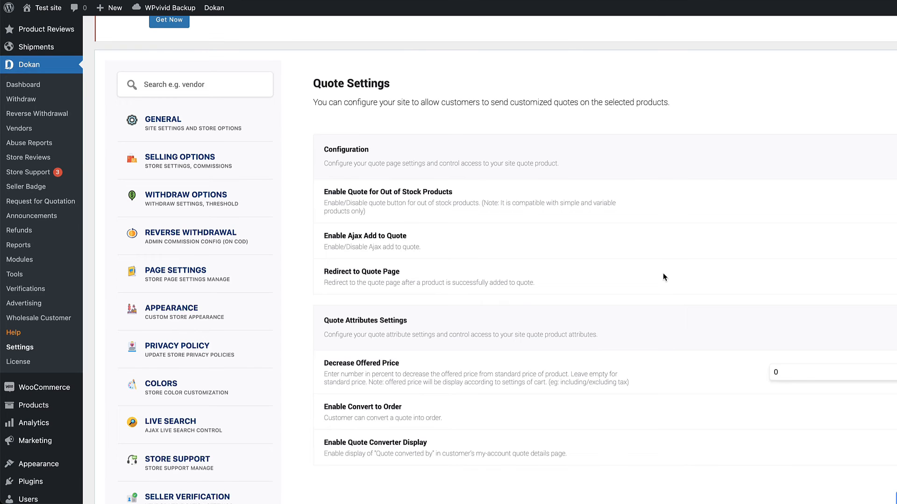
scroll(690, 299, "down", 7)
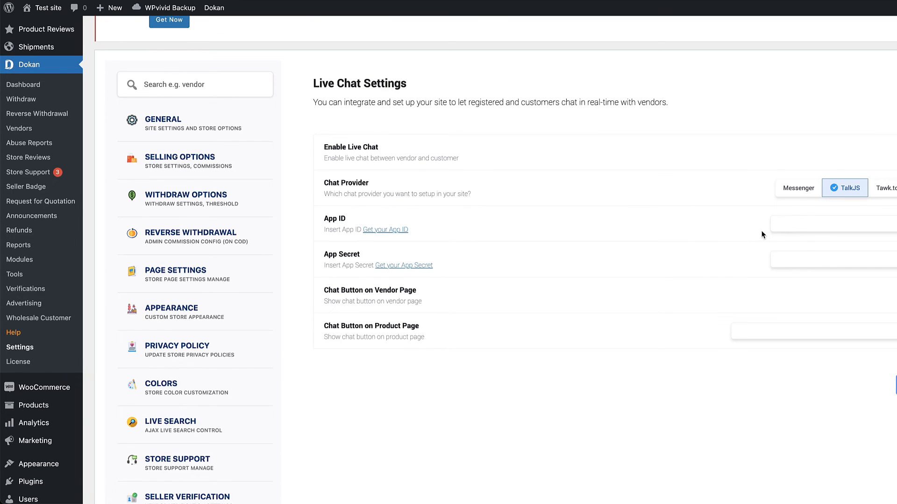
Glance at the TalkJS signup page, then show Product Report Abuse settings with preset reasons
left_click(396, 230)
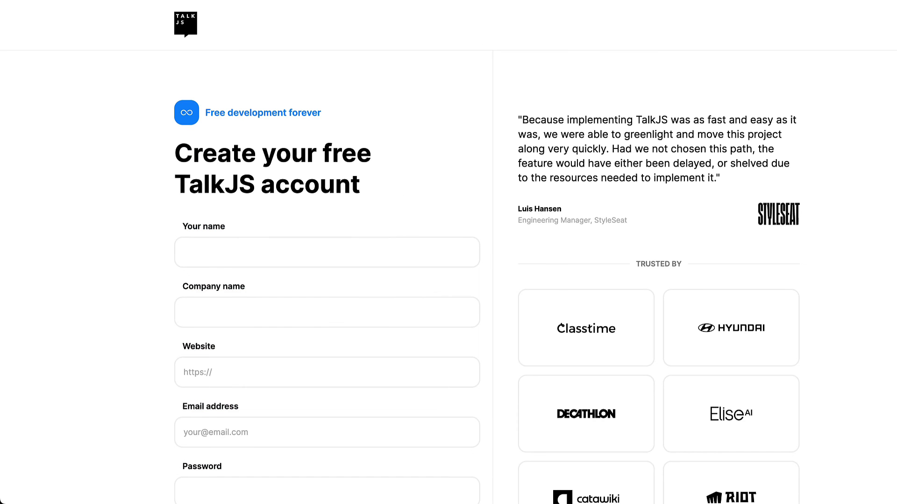
left_click(224, 1)
scroll(571, 394, "down", 2)
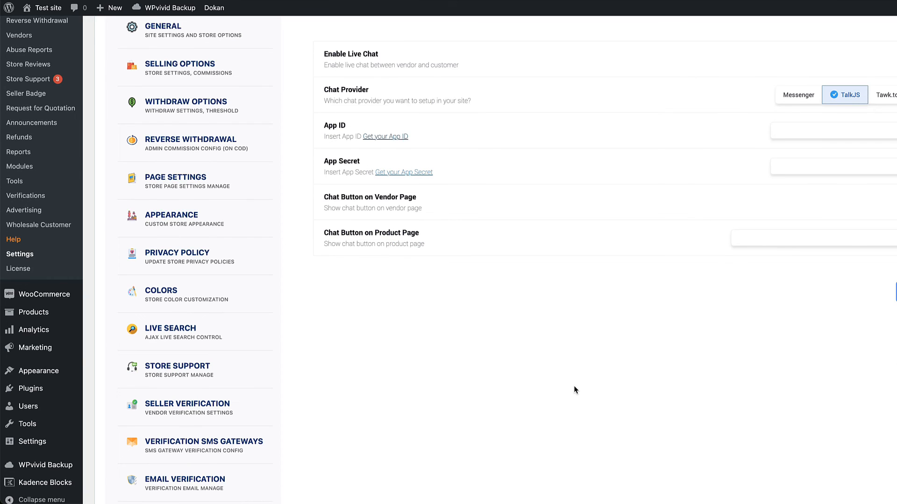
scroll(572, 385, "down", 9)
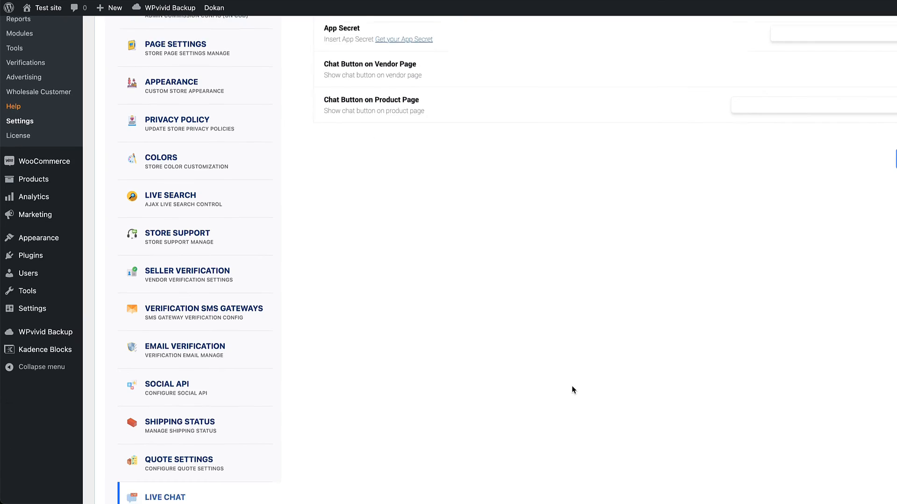
scroll(199, 275, "down", 5)
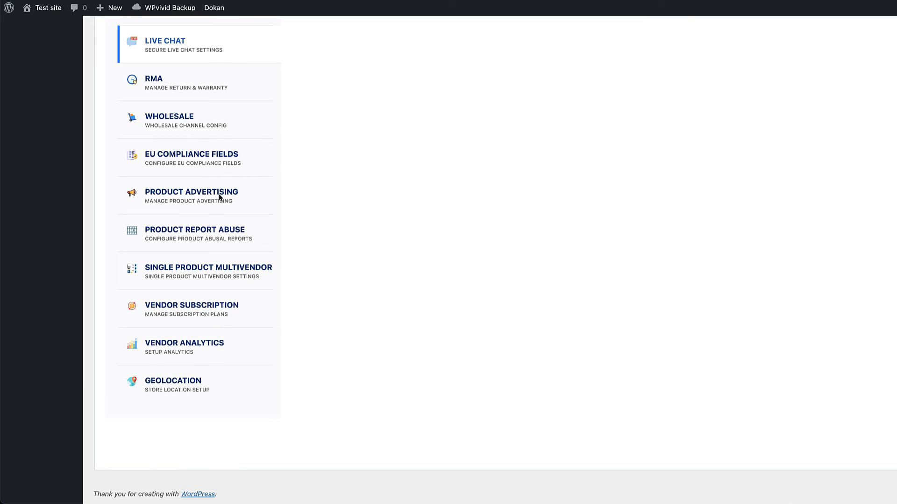
left_click(201, 236)
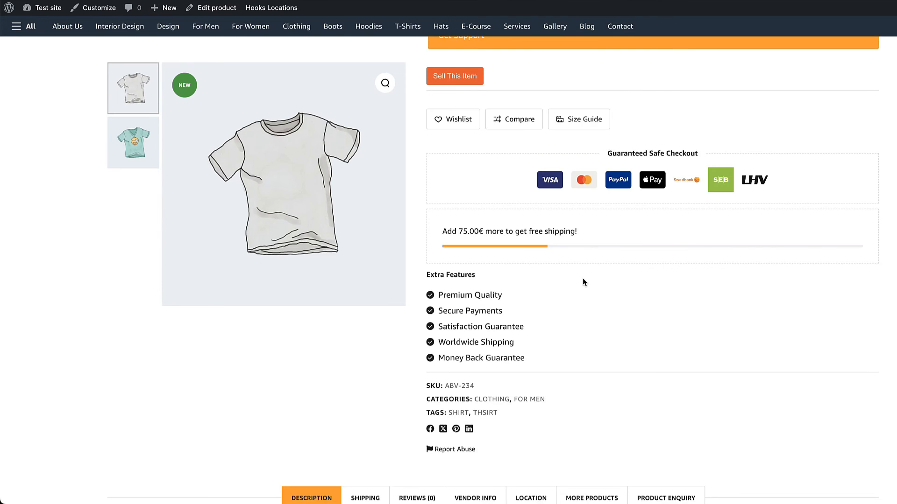
Preview the product's Report Abuse form, then show Single Product Multivendor settings ('Sell This Item')
scroll(582, 278, "down", 3)
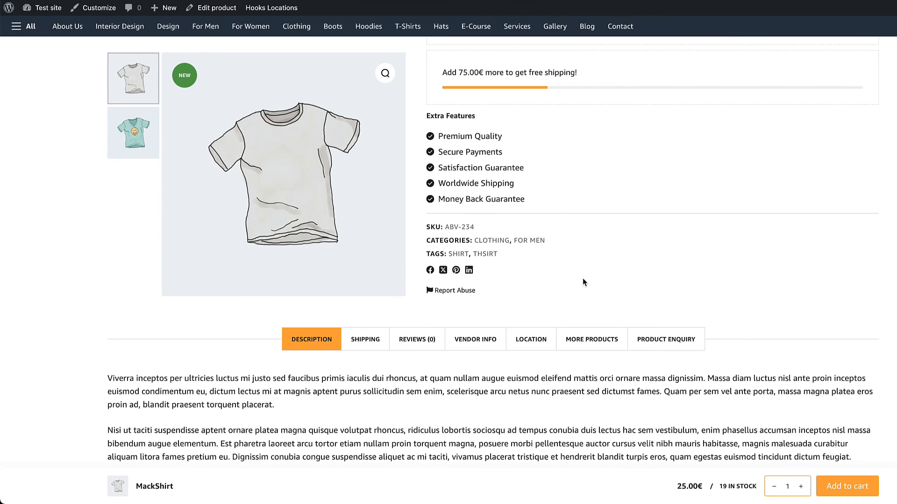
left_click(446, 289)
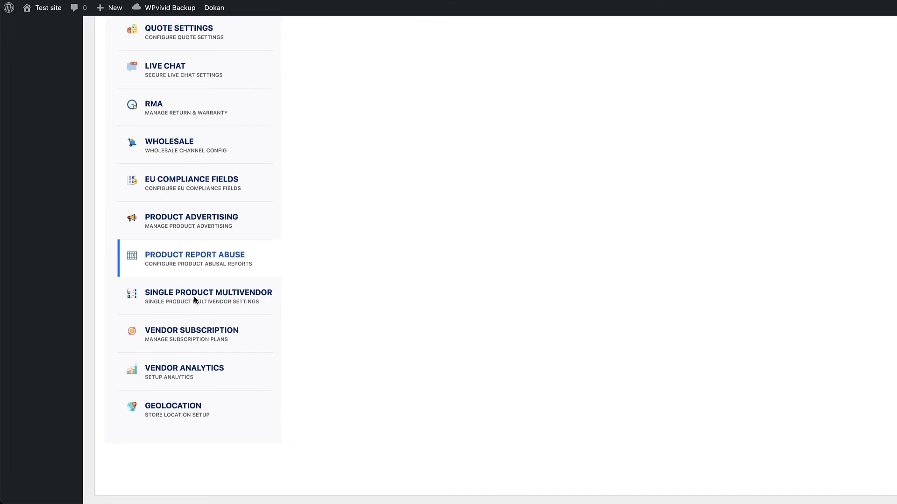
left_click(195, 296)
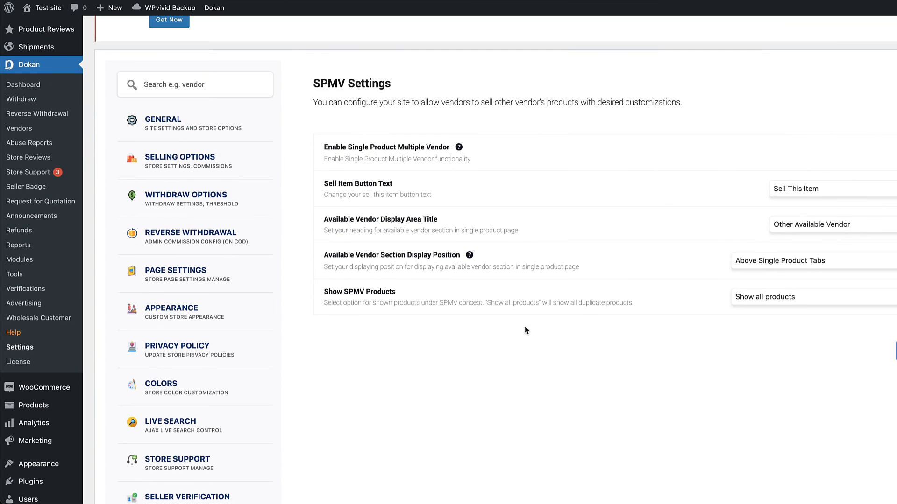
View Vendor Analytics, then Geolocation settings (Dhaka default, zoom 11, radius 10)
scroll(553, 313, "up", 3)
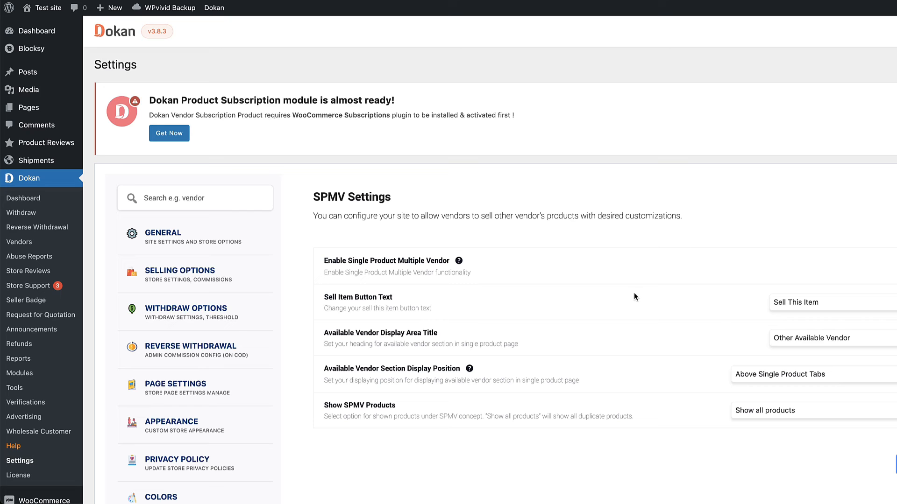
scroll(646, 291, "down", 9)
scroll(594, 289, "up", 7)
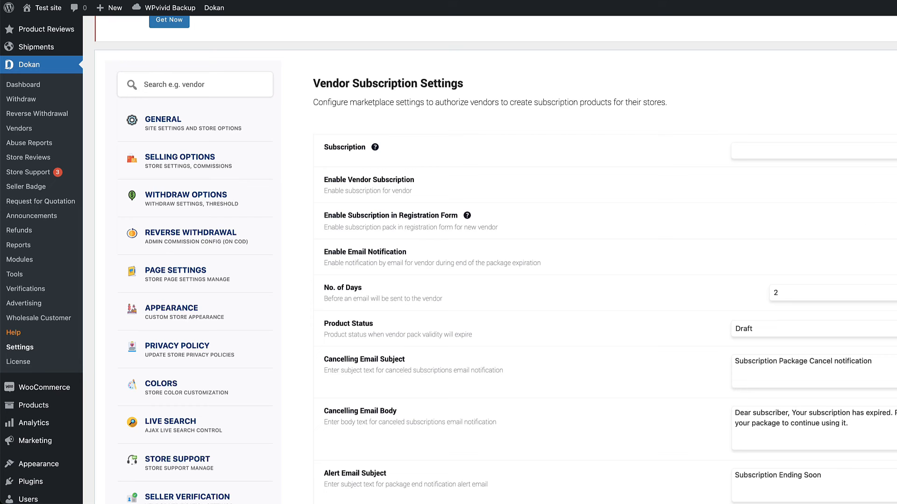
scroll(560, 300, "down", 15)
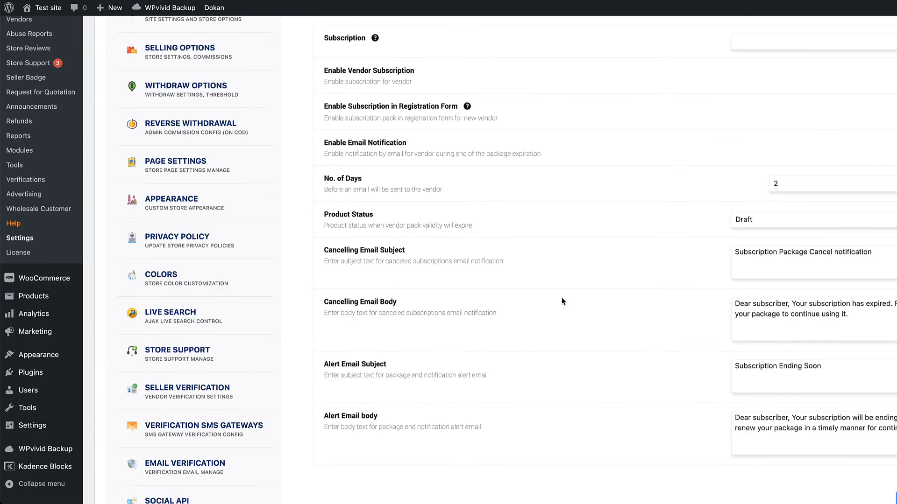
left_click(159, 345)
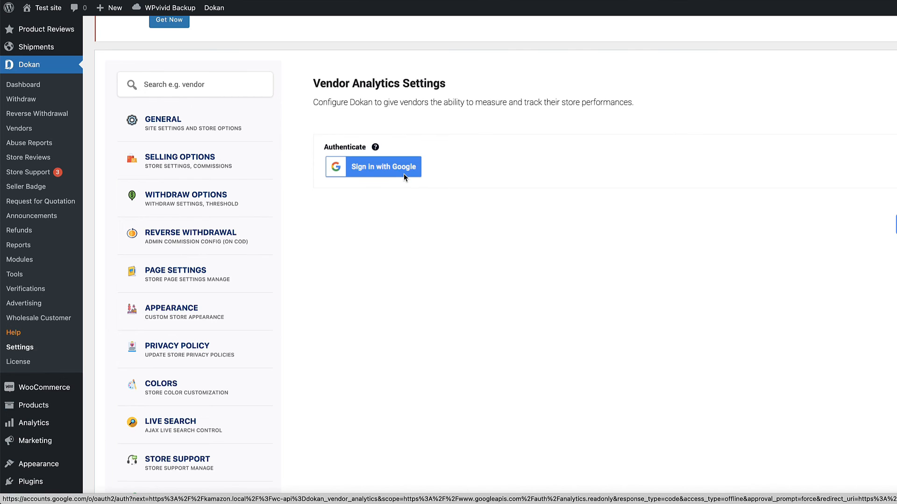
scroll(408, 202, "down", 12)
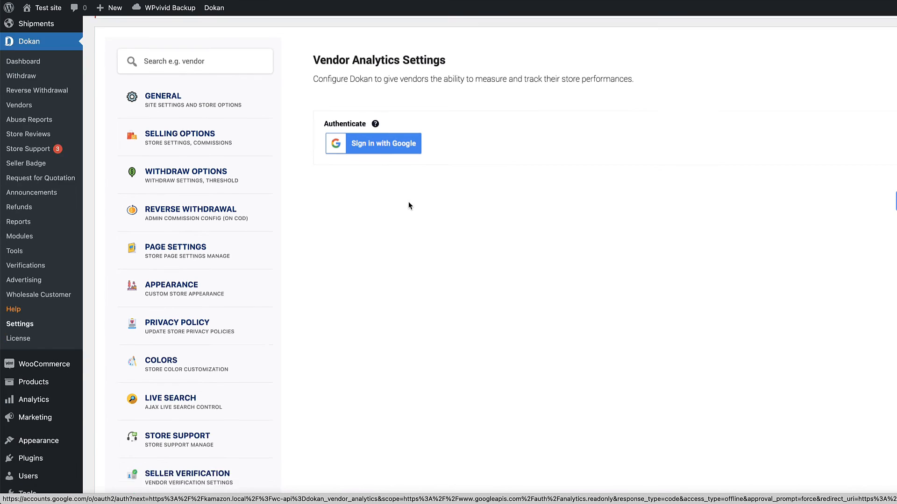
left_click(181, 390)
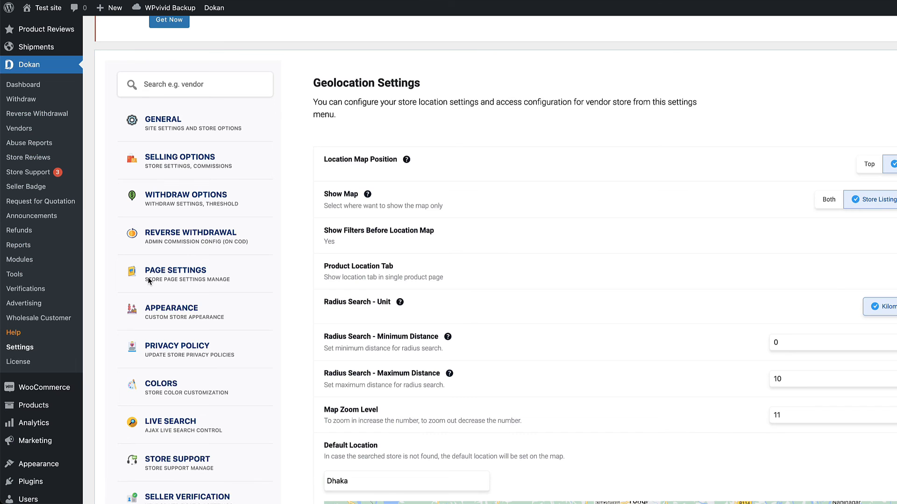
left_click(22, 260)
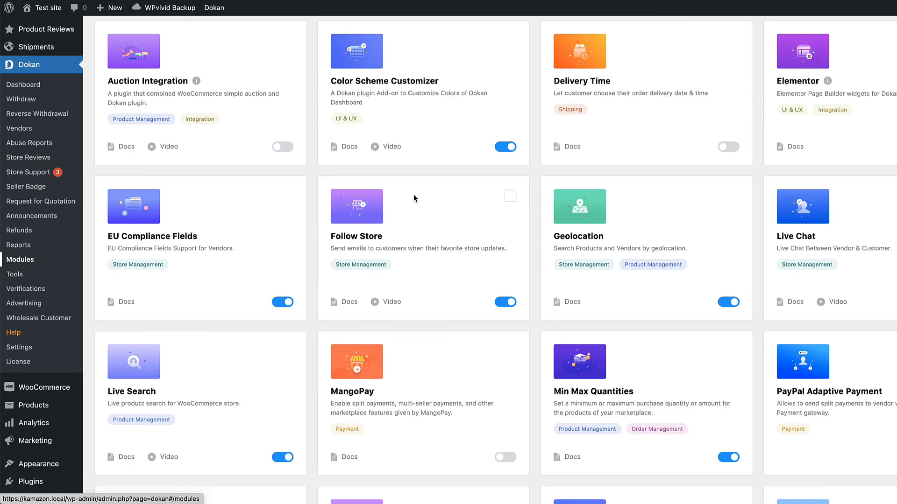
scroll(413, 198, "up", 5)
scroll(436, 189, "down", 1)
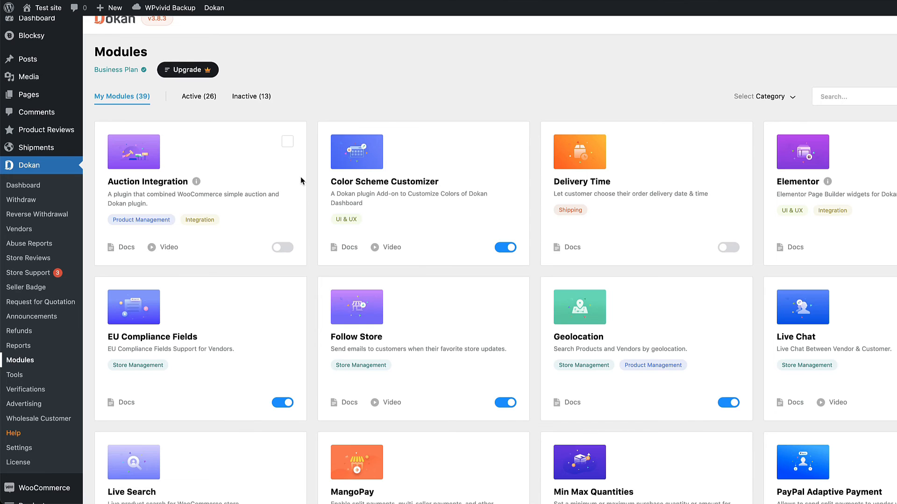
left_click(251, 96)
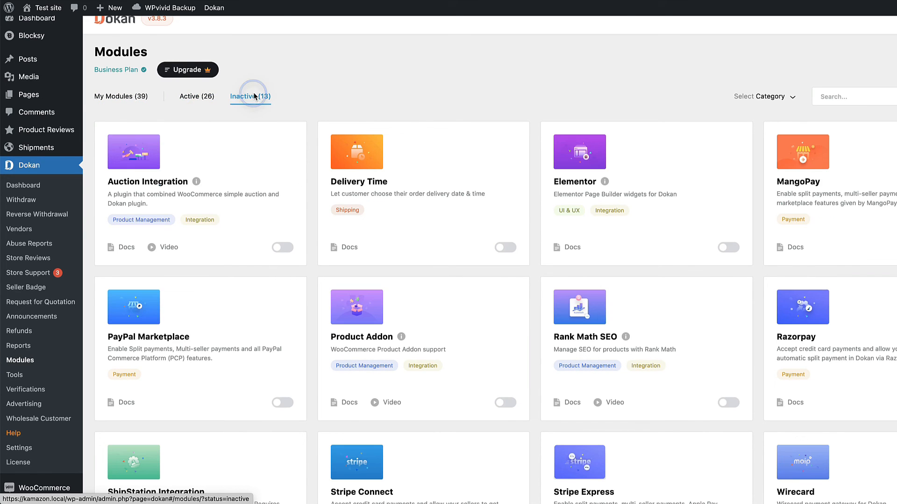
left_click(192, 96)
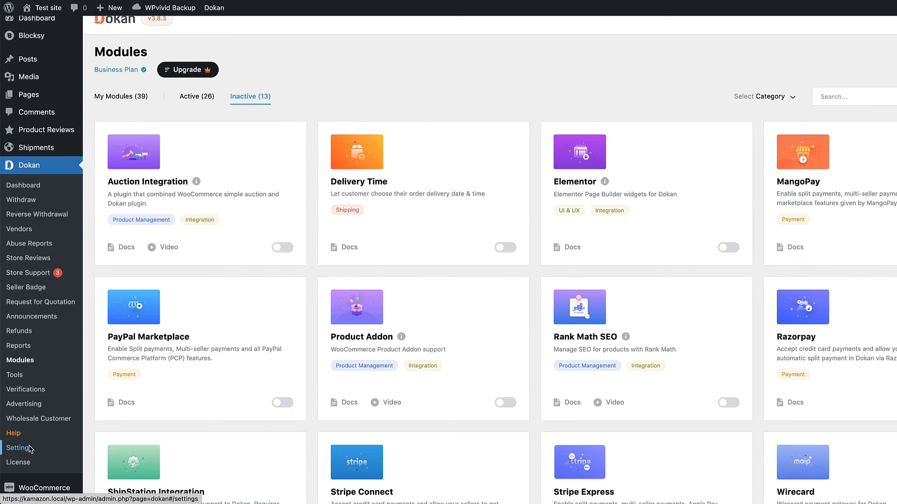
left_click(21, 449)
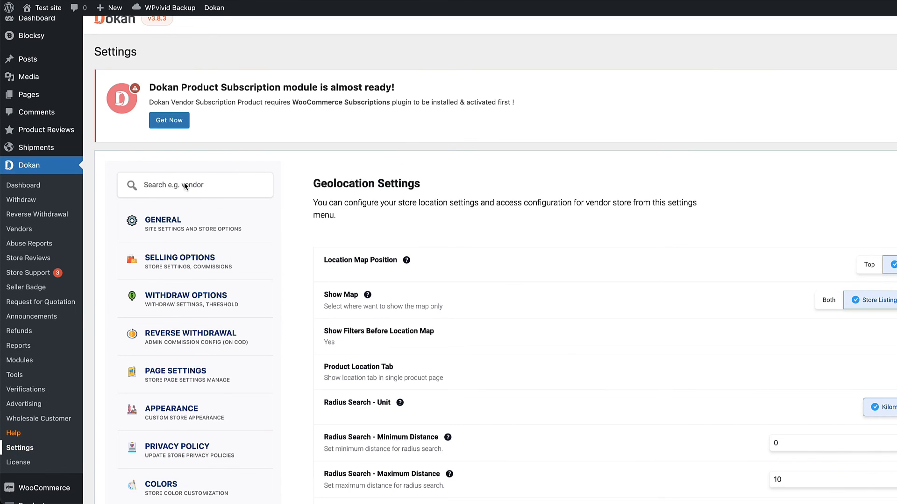
Search the Dokan settings sections for 'email'
left_click(199, 184)
type("mail")
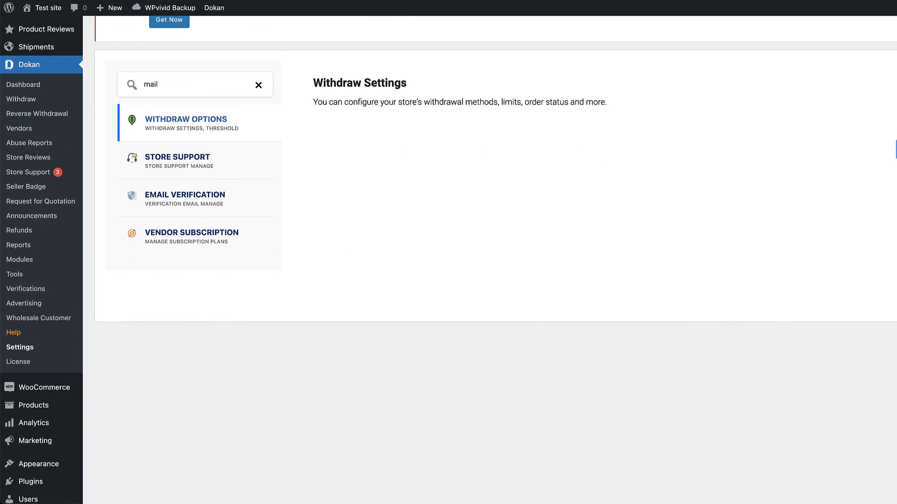
left_click(145, 85)
type("e")
Open the matching Store Support, Vendor Subscription and Withdraw Options sections
scroll(217, 275, "up", 1)
left_click(202, 182)
scroll(202, 183, "down", 1)
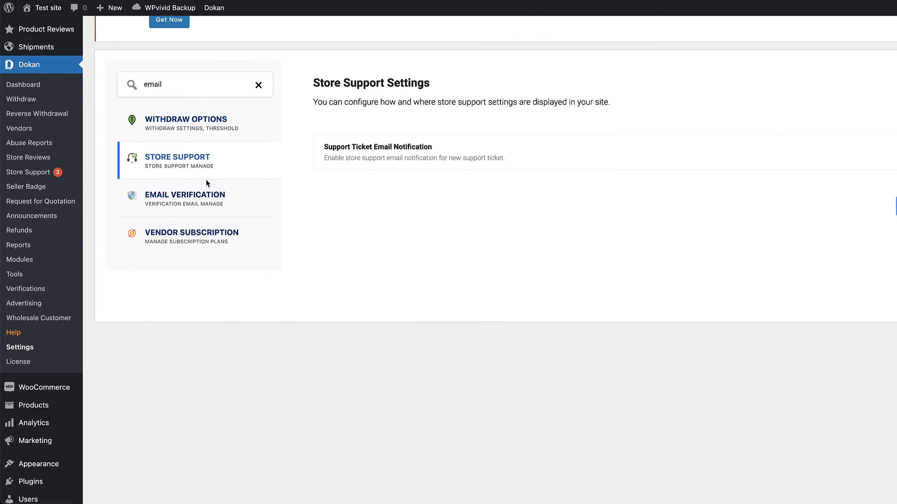
left_click(196, 236)
left_click(178, 125)
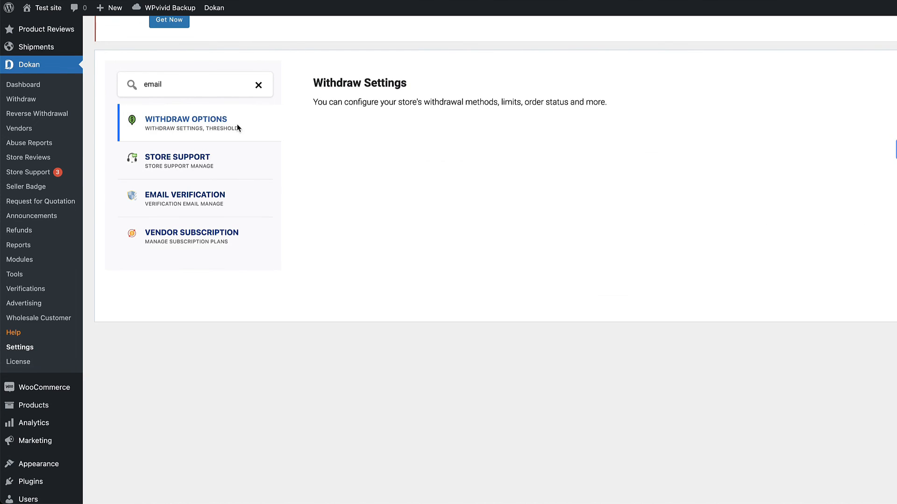
scroll(237, 125, "up", 5)
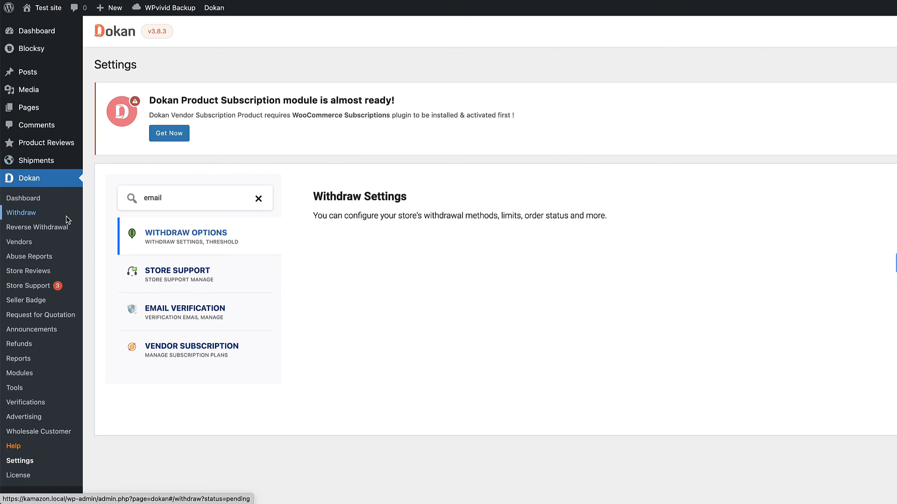
Browse Store Reviews, Store Support, Seller Badge (new badge form) and Quotes, ending on Announcements
left_click(38, 271)
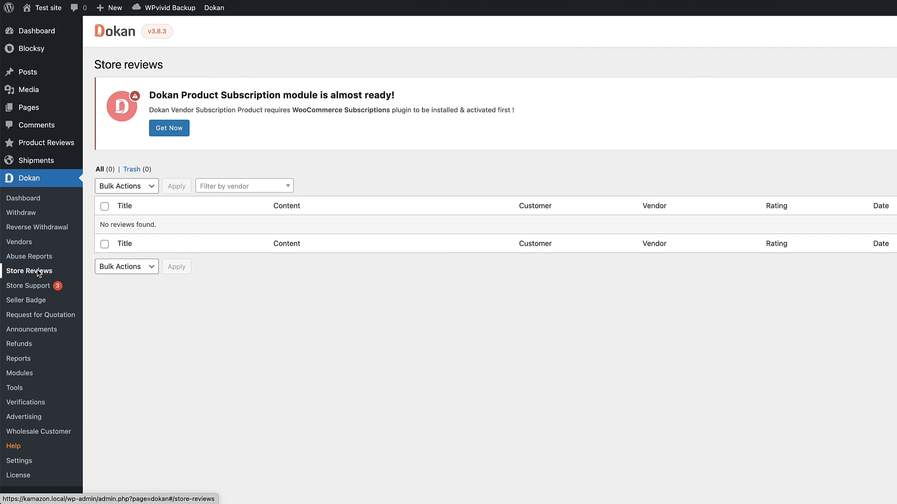
left_click(25, 288)
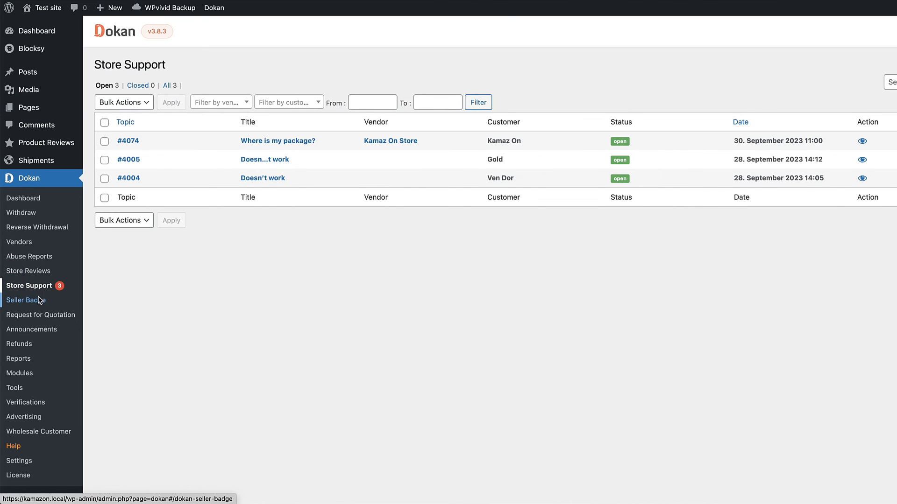
left_click(36, 301)
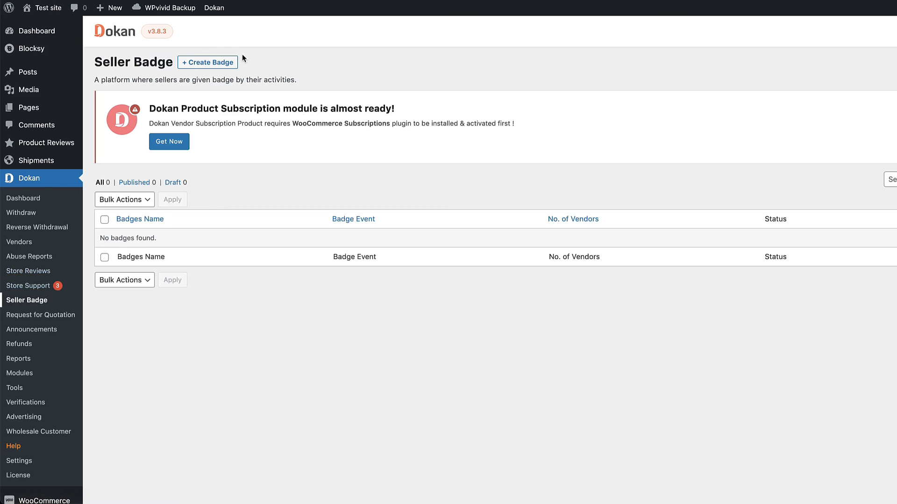
left_click(231, 62)
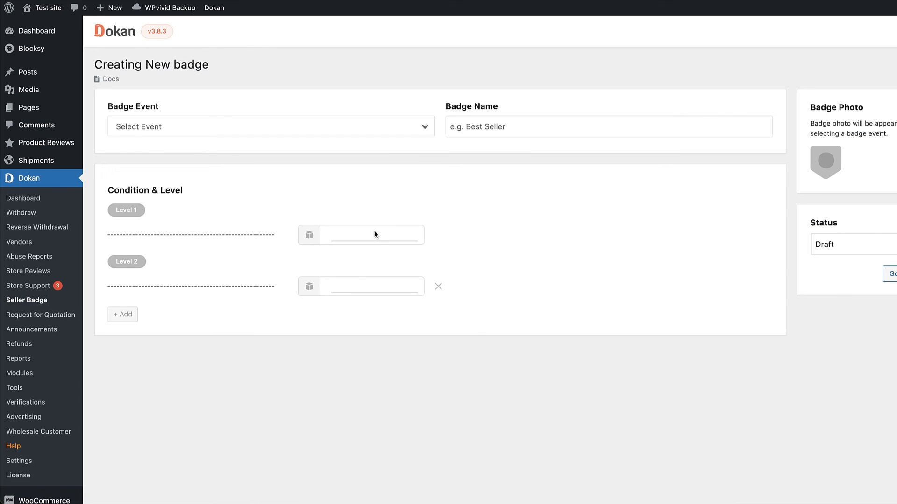
left_click(48, 315)
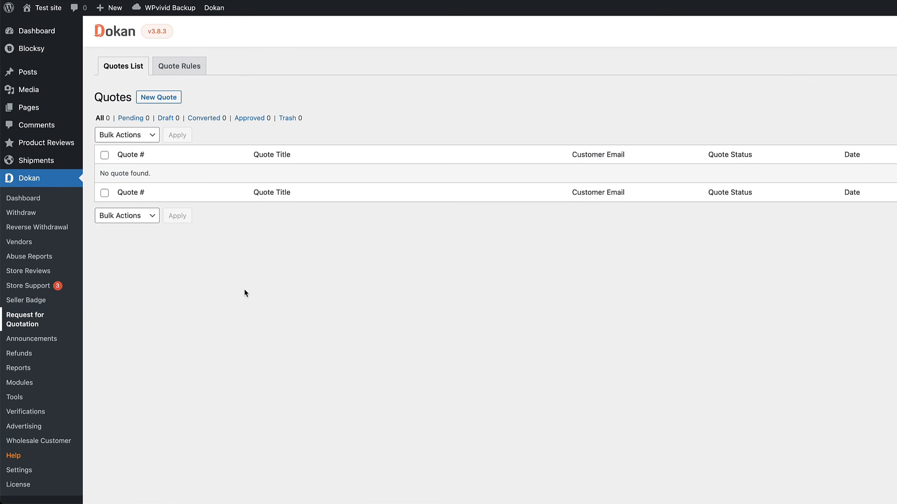
left_click(45, 339)
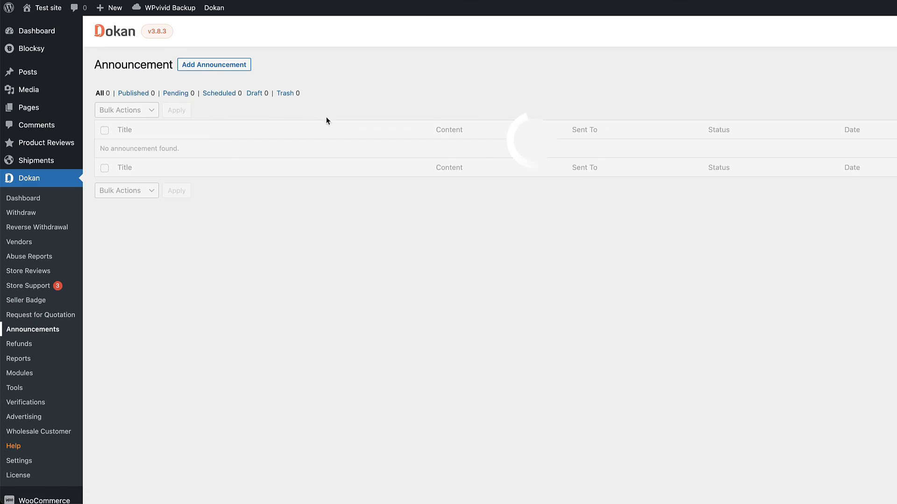
Start a new announcement titled 'Shop is down for maintenance' with pasted placeholder body text
left_click(219, 66)
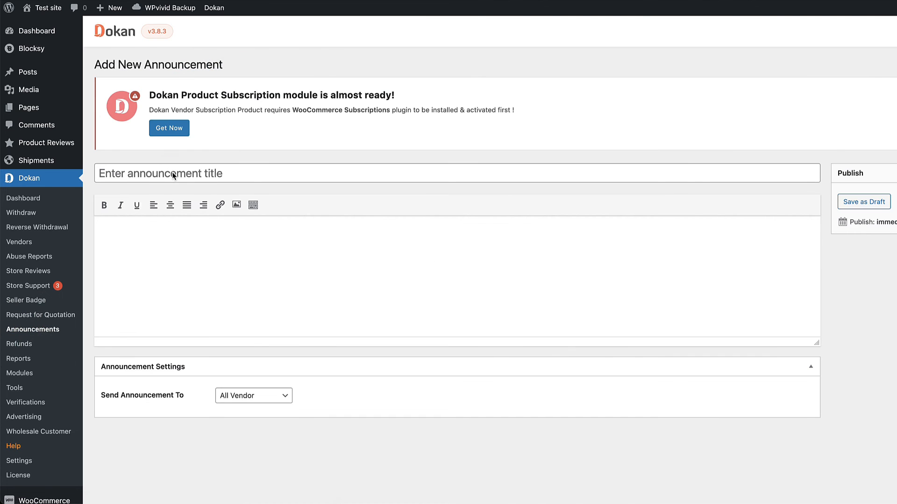
left_click(174, 175)
type("Shop is")
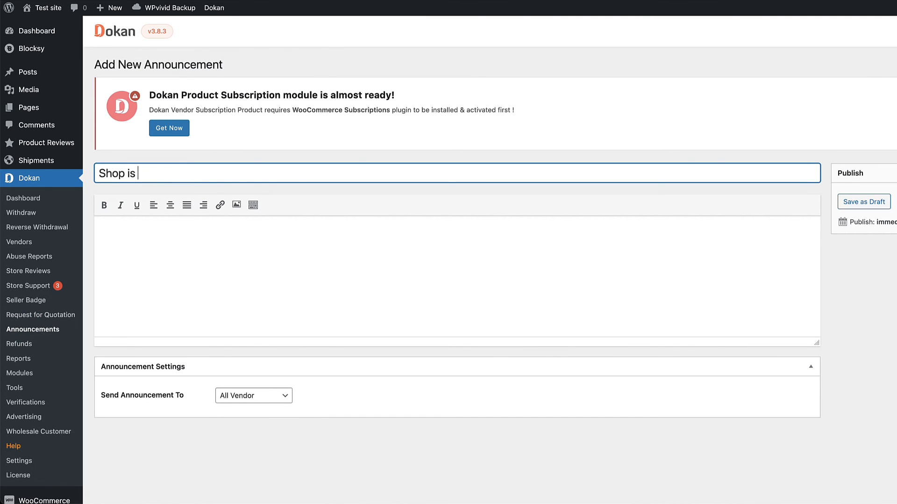
type(" down for maintenance")
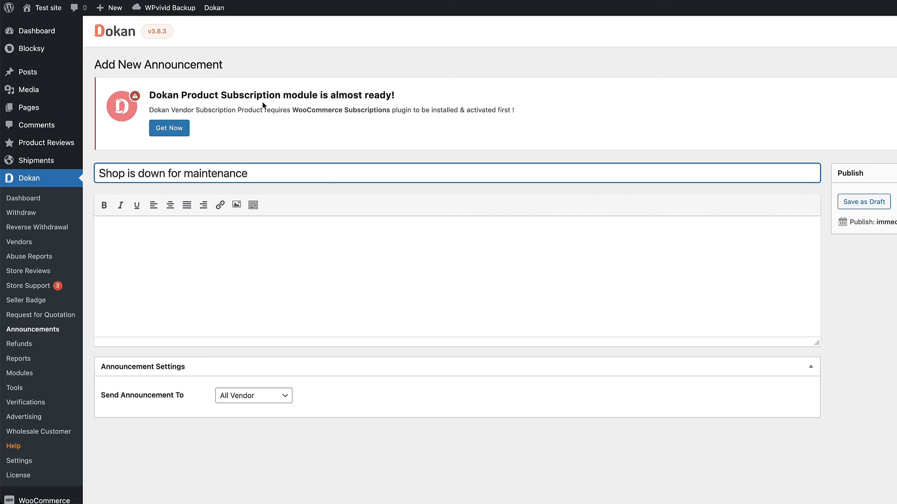
left_click(220, 243)
type("Varius accumsan non ligula maecenas litora, eget rutrum velit ullamcorper est commodo, tempor ad consequat fames. Sed habitant conubia sociosqu curabitur nibh penatibus placerat parturient blandit sodales facilisis lacinia ad litora, consequat ultricies ac montes dapibus cubilia risus velit pretium praesent suscipit odio phasellus.")
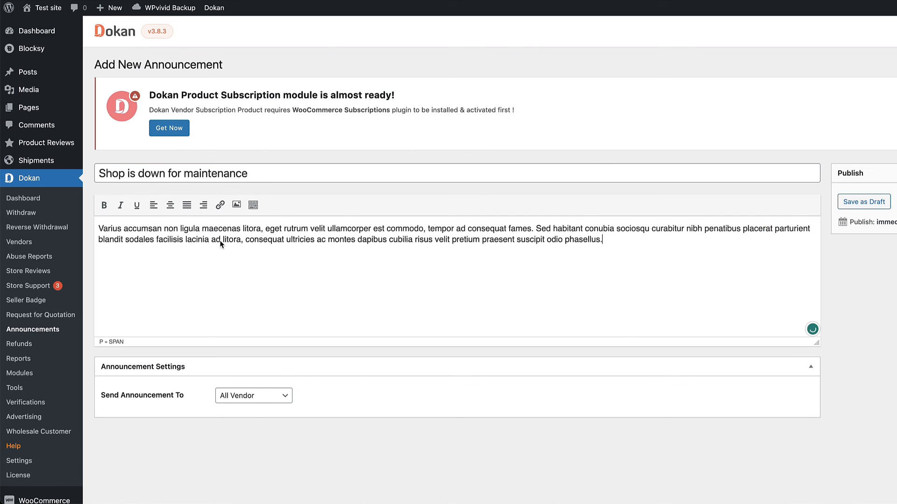
Publish it to All Vendor, then view the vendor email in MailHog and vendor Announcements page
left_click(248, 405)
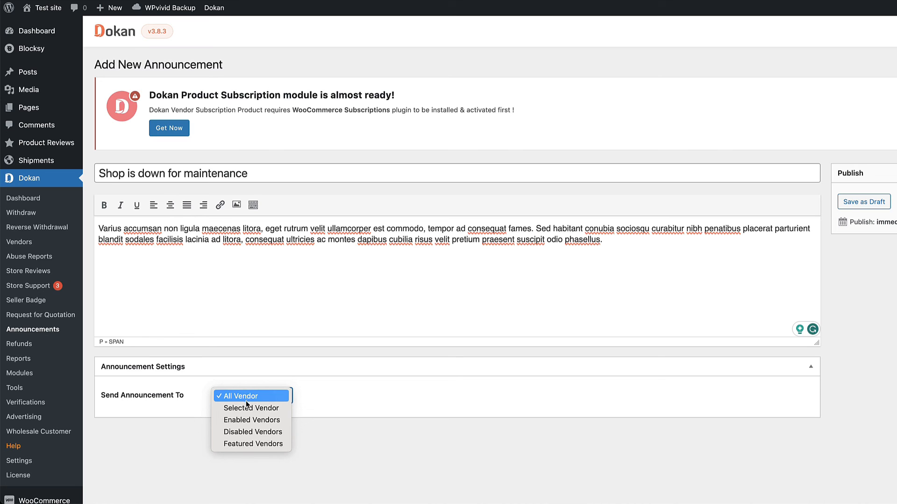
left_click(355, 391)
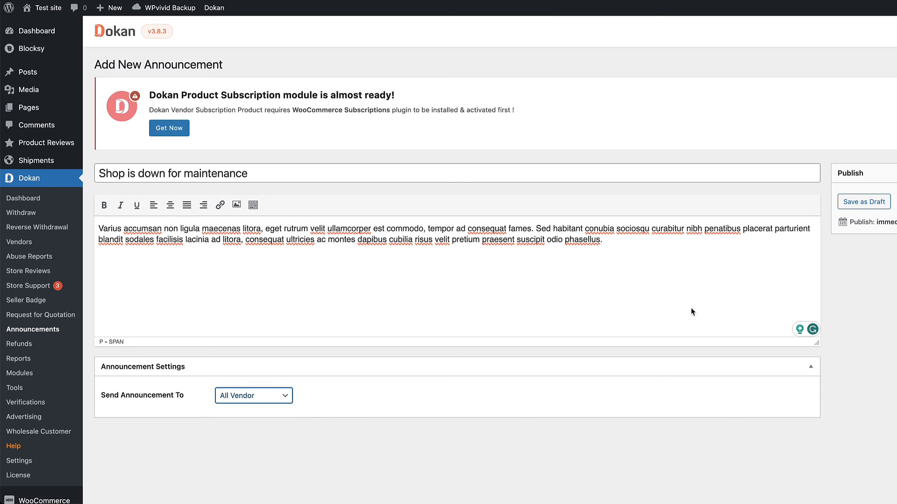
left_click(896, 202)
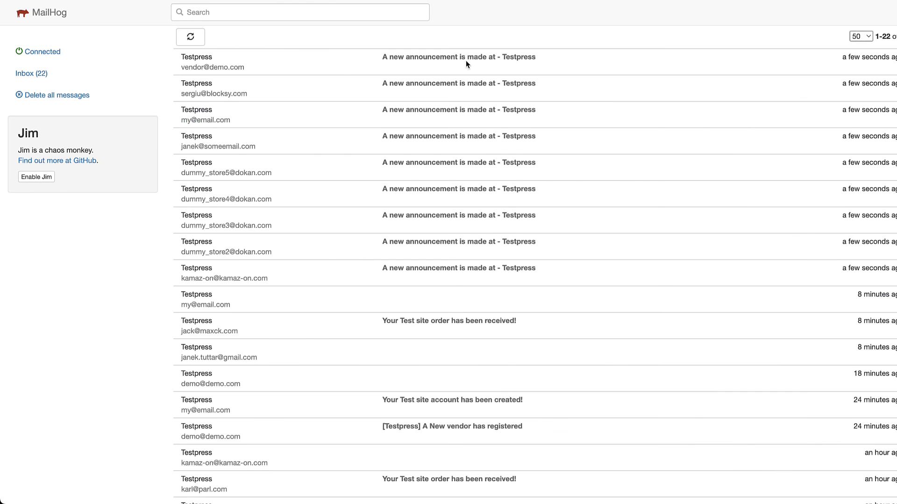
left_click(466, 61)
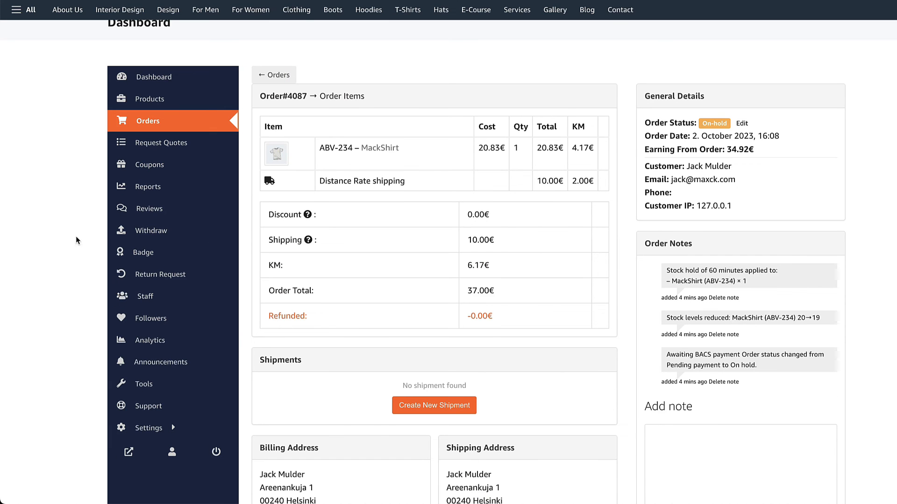
left_click(171, 362)
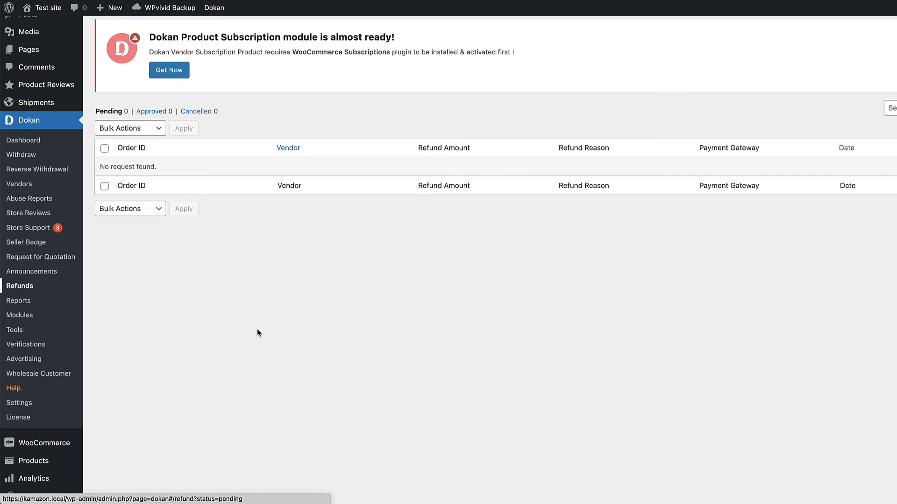
Browse the Dokan Reports, Tools and License pages, then return to the Dokan Dashboard
scroll(262, 331, "up", 1)
left_click(27, 326)
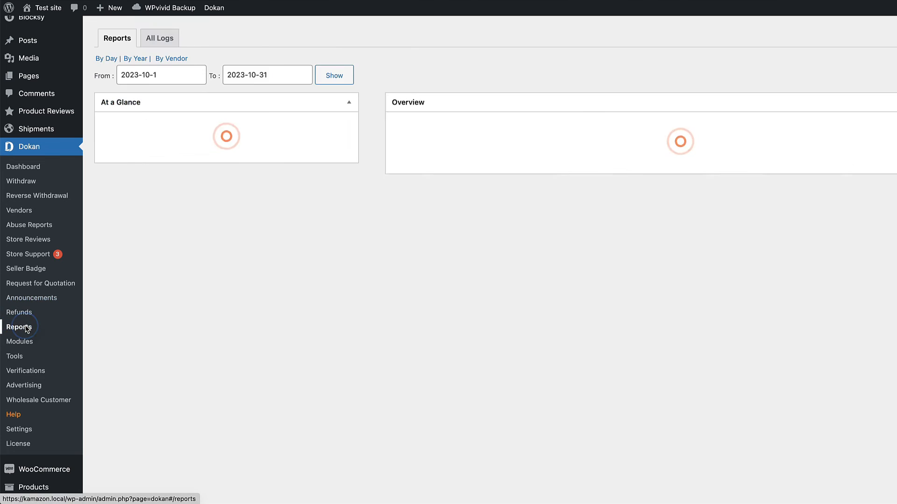
left_click(14, 356)
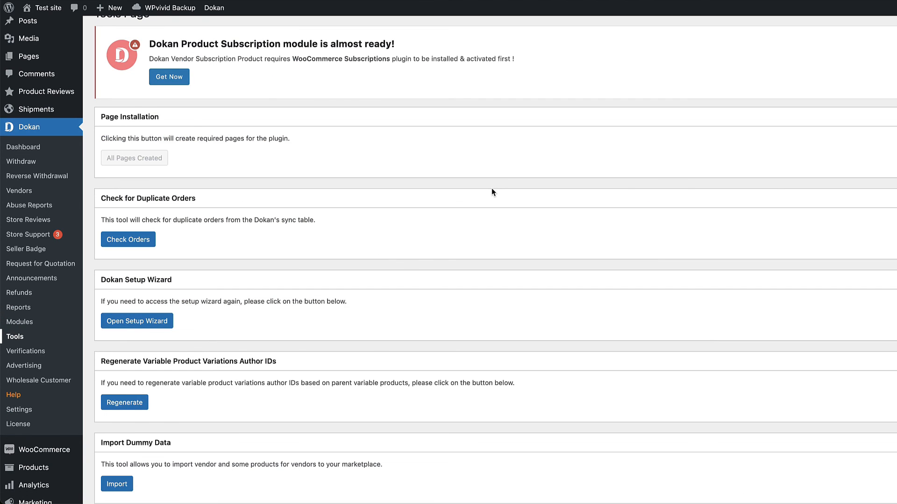
scroll(459, 236, "down", 3)
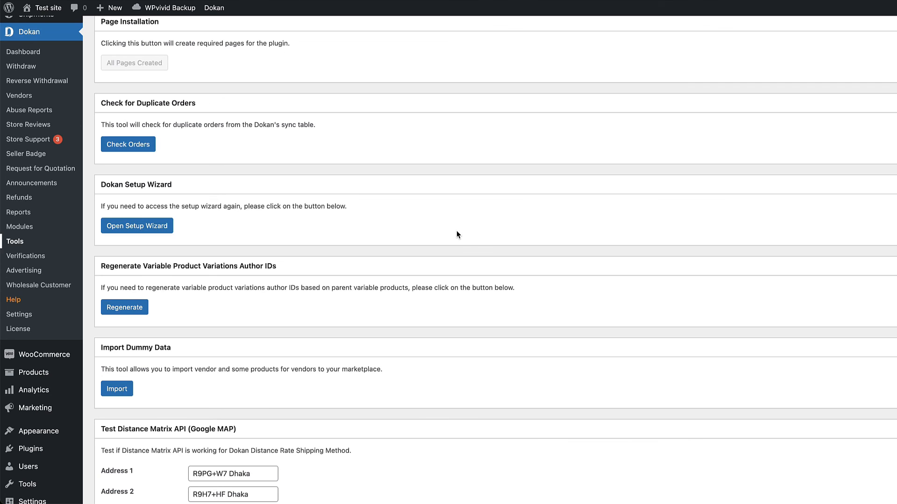
left_click(18, 329)
left_click(26, 200)
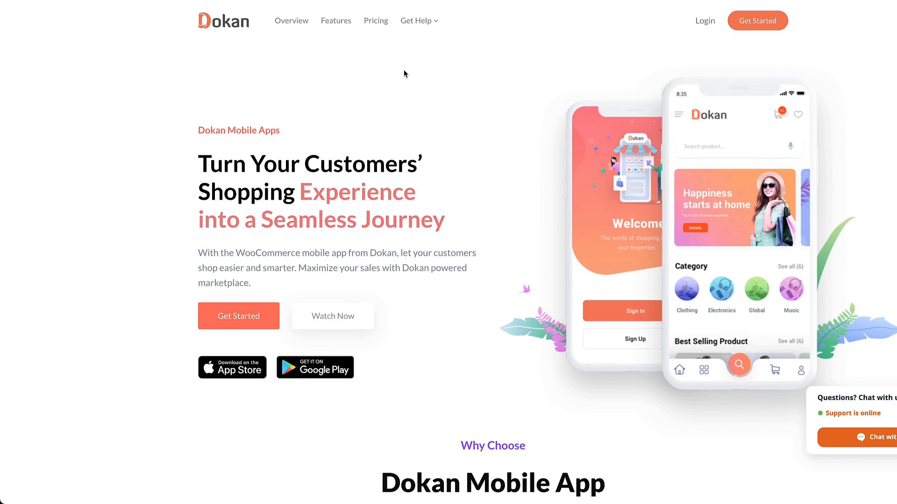
Choose Docs from the Get Help menu in the Dokan website's top navigation
mouse_move(419, 23)
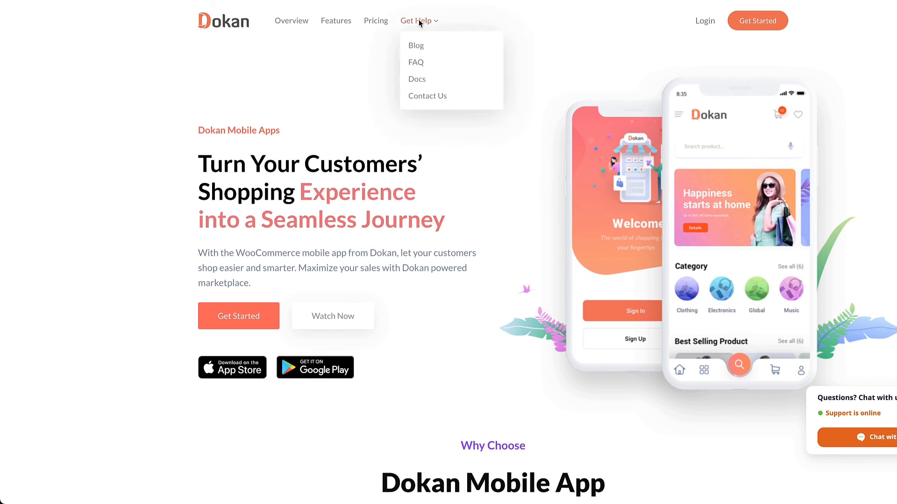
left_click(417, 79)
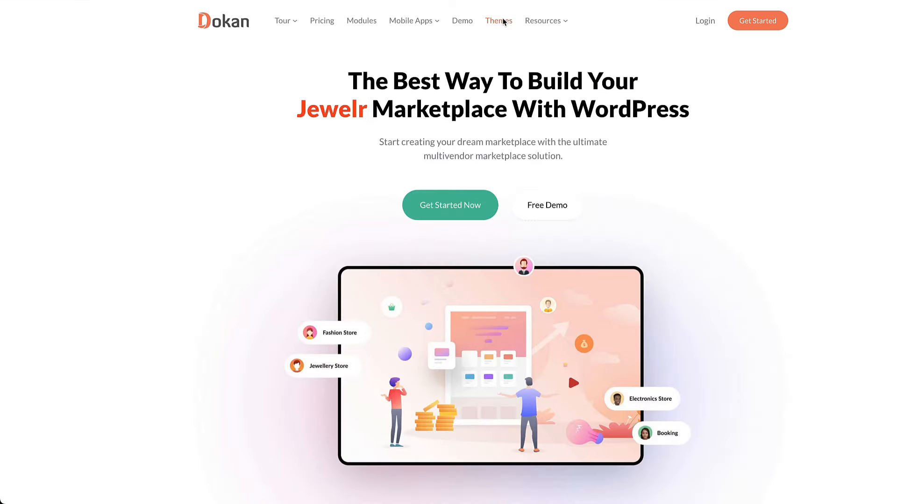
Open the Themes page and browse the Dokani, Otel and third-party theme cards
left_click(498, 20)
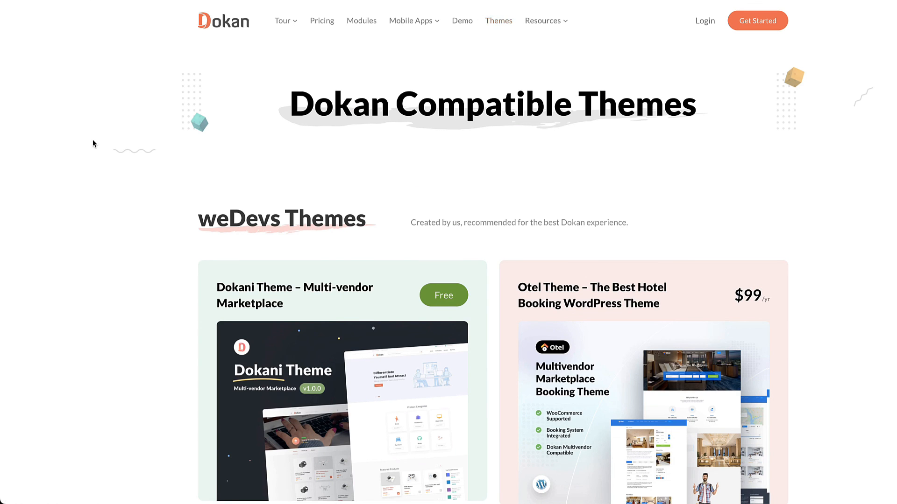
scroll(116, 172, "down", 3)
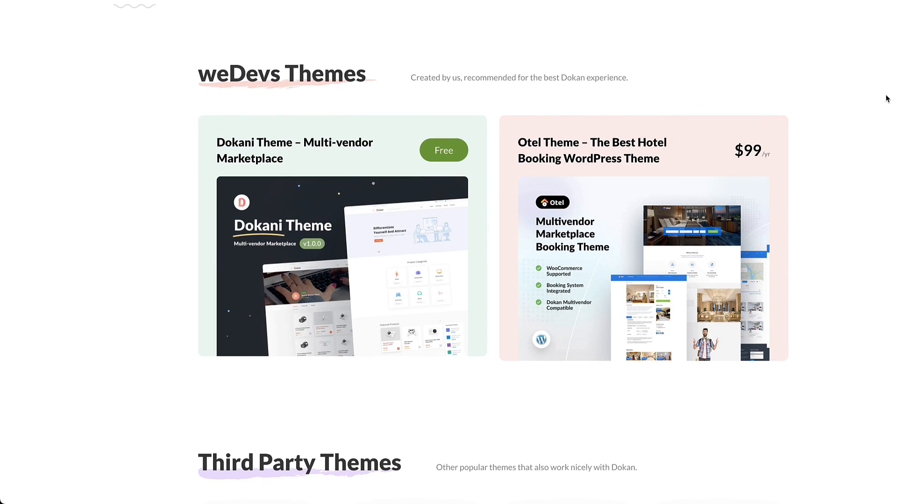
scroll(886, 98, "down", 7)
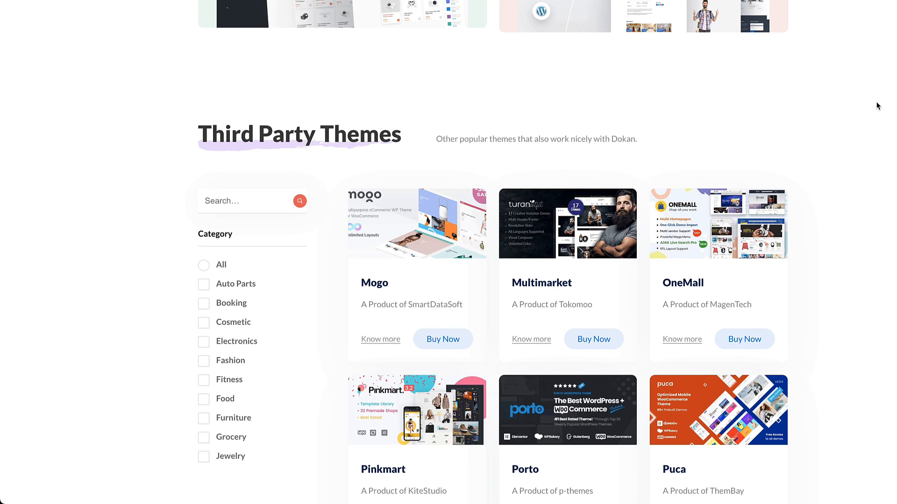
scroll(877, 113, "up", 10)
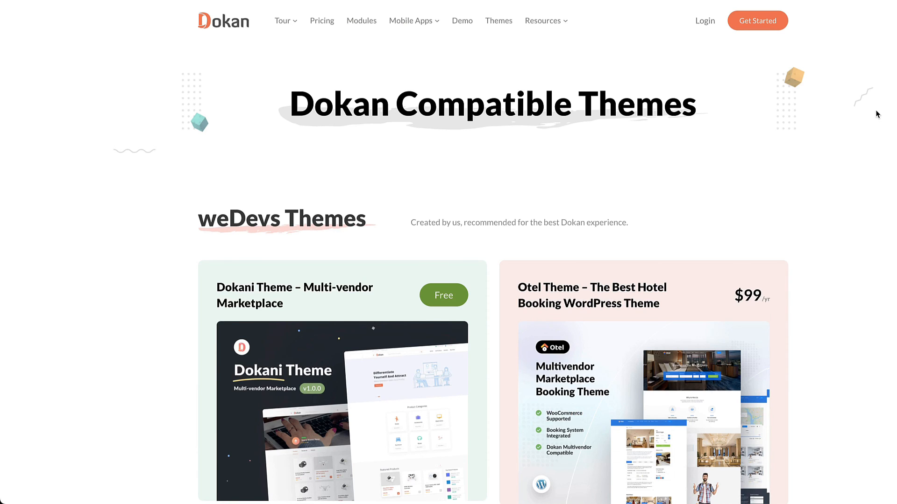